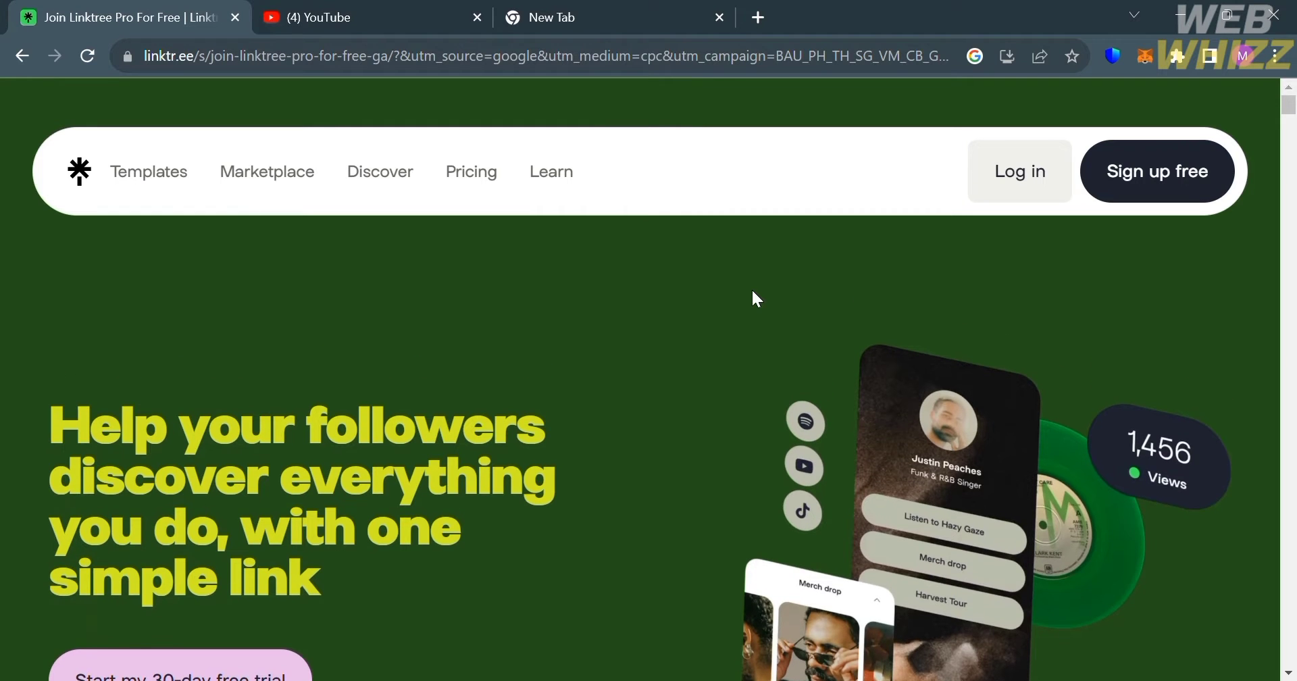
# - Look through the Linktree Pro landing page, examining its features, link types, commerce links, personalization options and free-trial offer
pyautogui.scroll(-7, 753, 293)
pyautogui.scroll(8, 753, 293)
pyautogui.scroll(-10, 1258, 252)
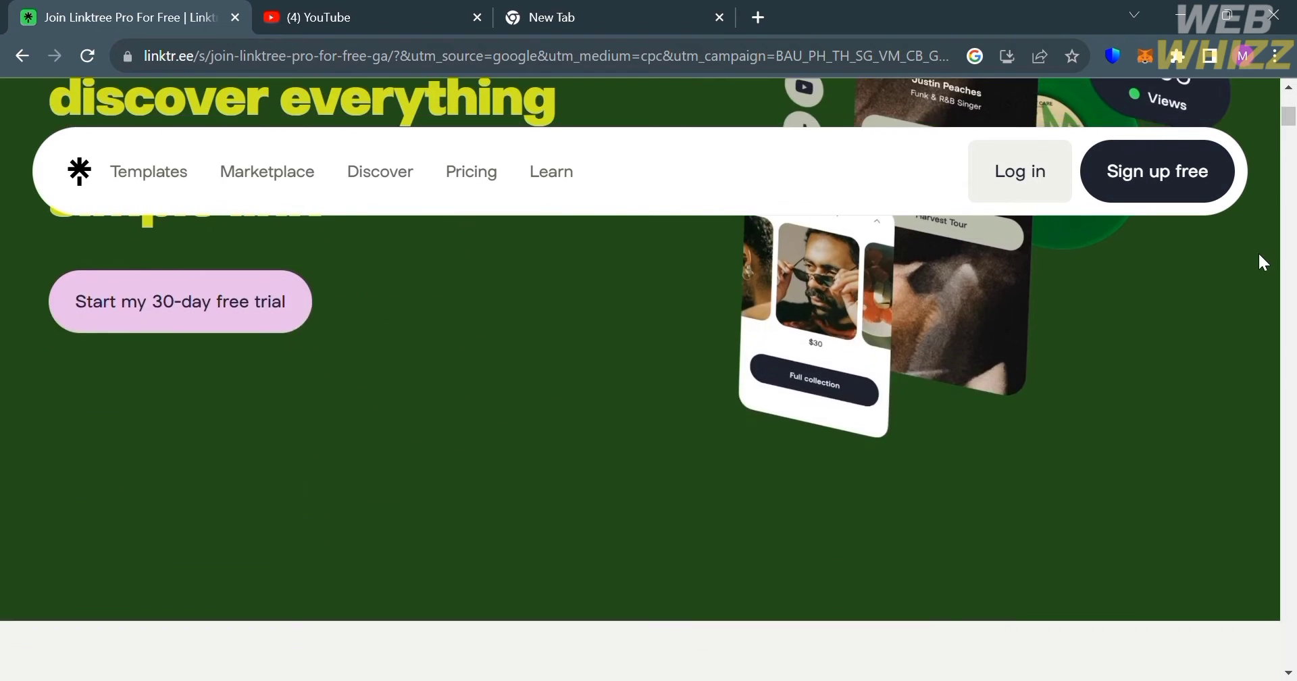
pyautogui.scroll(-10, 1258, 255)
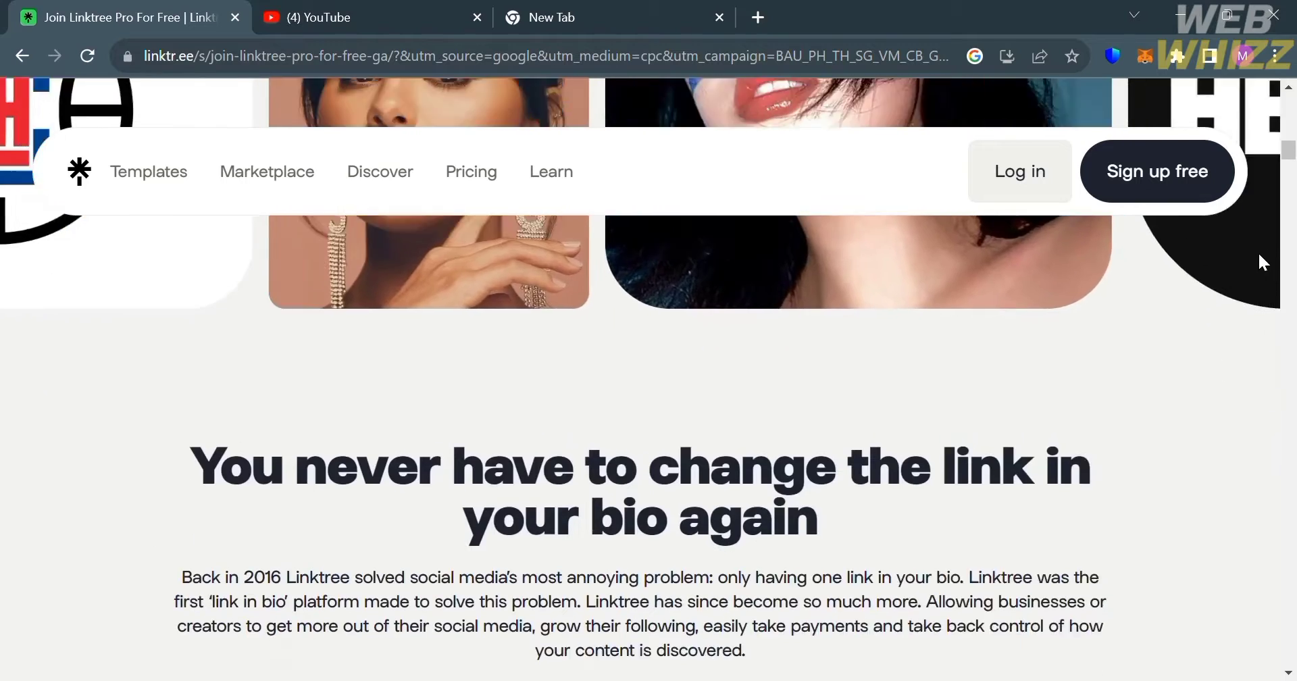
pyautogui.scroll(-4, 1258, 255)
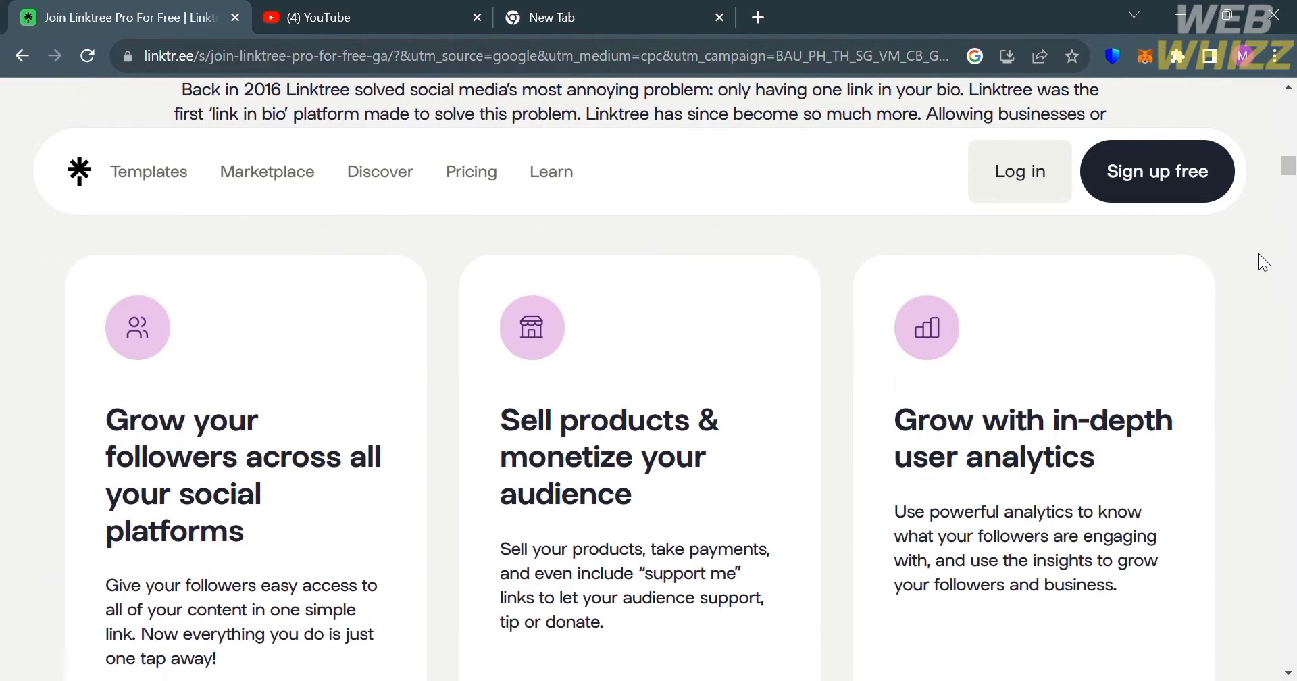
pyautogui.scroll(-9, 1259, 254)
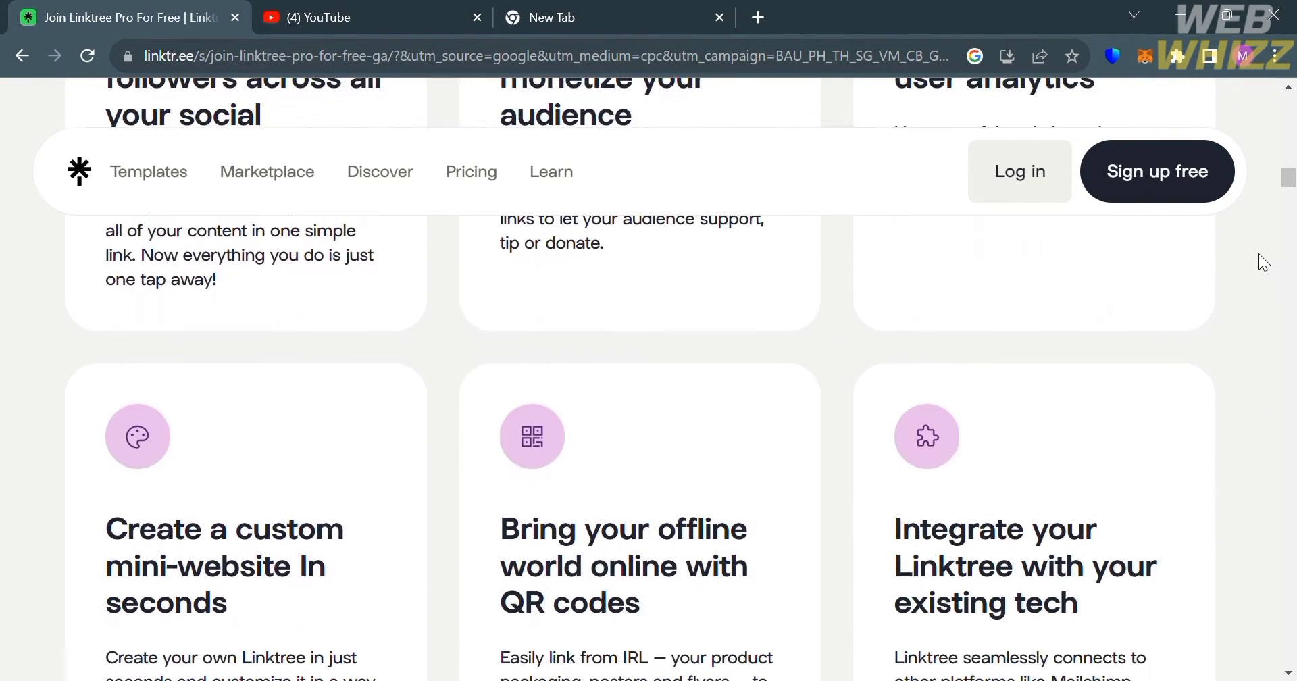
pyautogui.scroll(-10, 1258, 262)
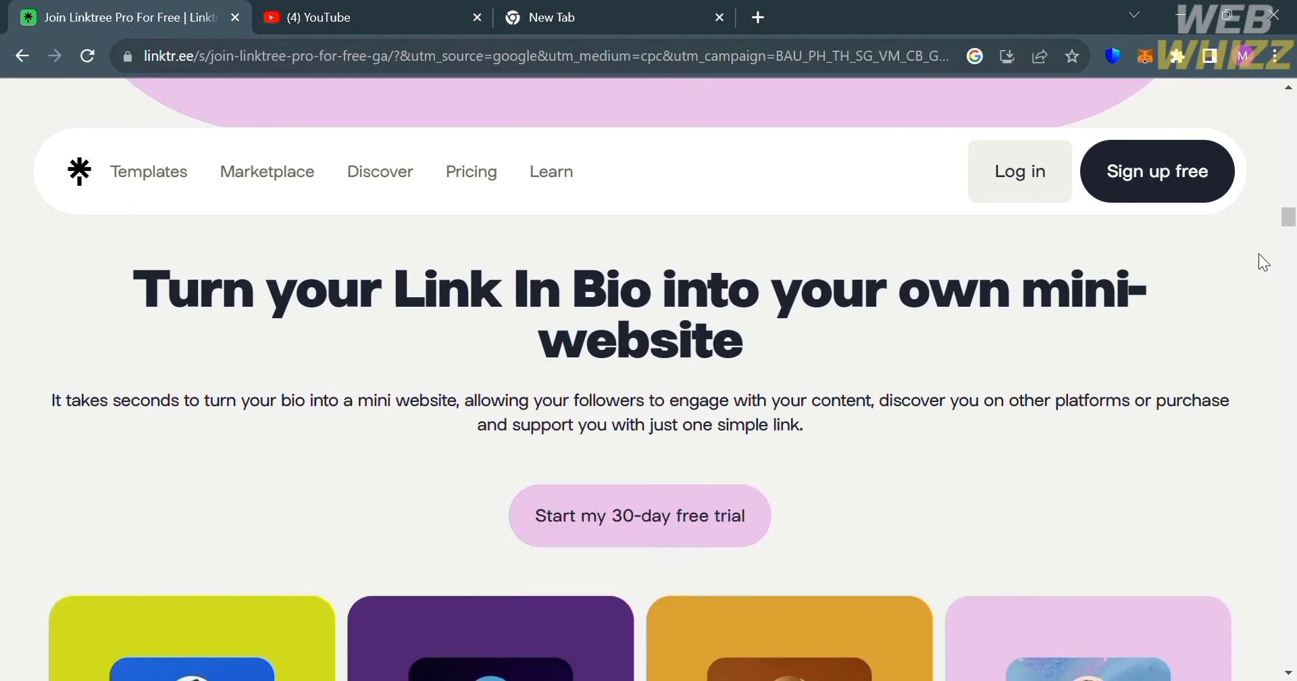
pyautogui.scroll(-10, 1259, 254)
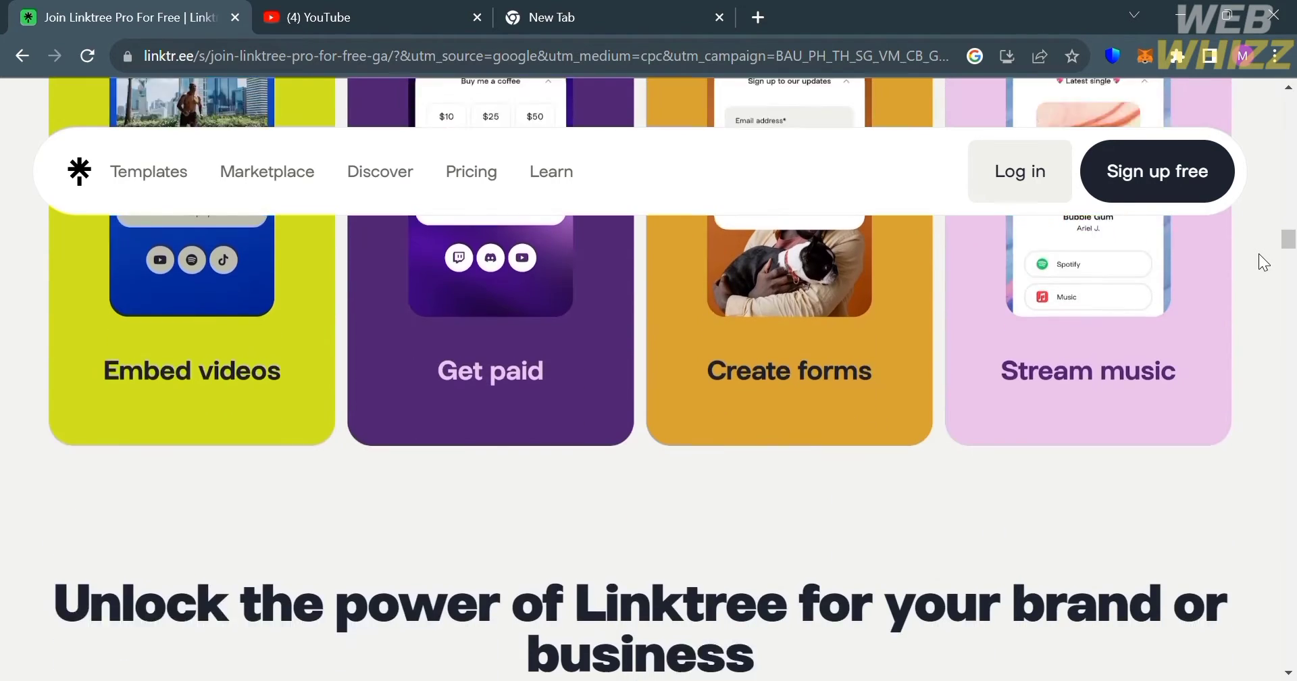
pyautogui.scroll(-8, 1258, 254)
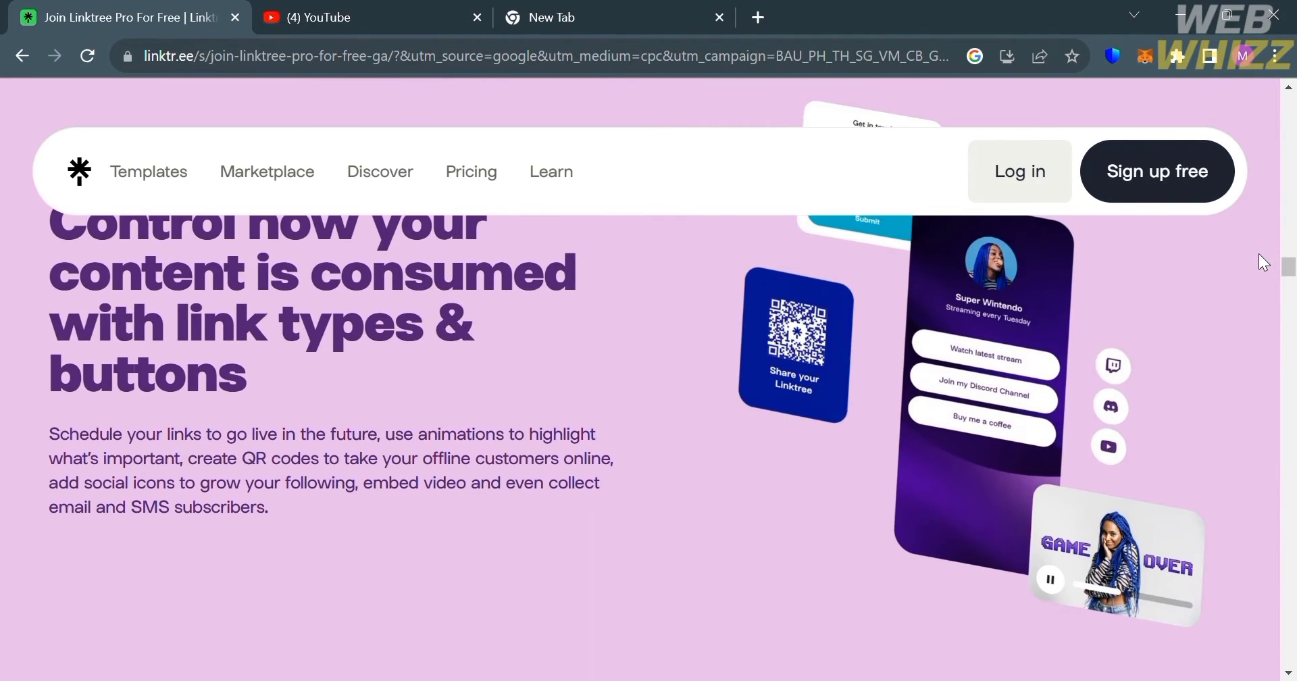
pyautogui.scroll(2, 1259, 254)
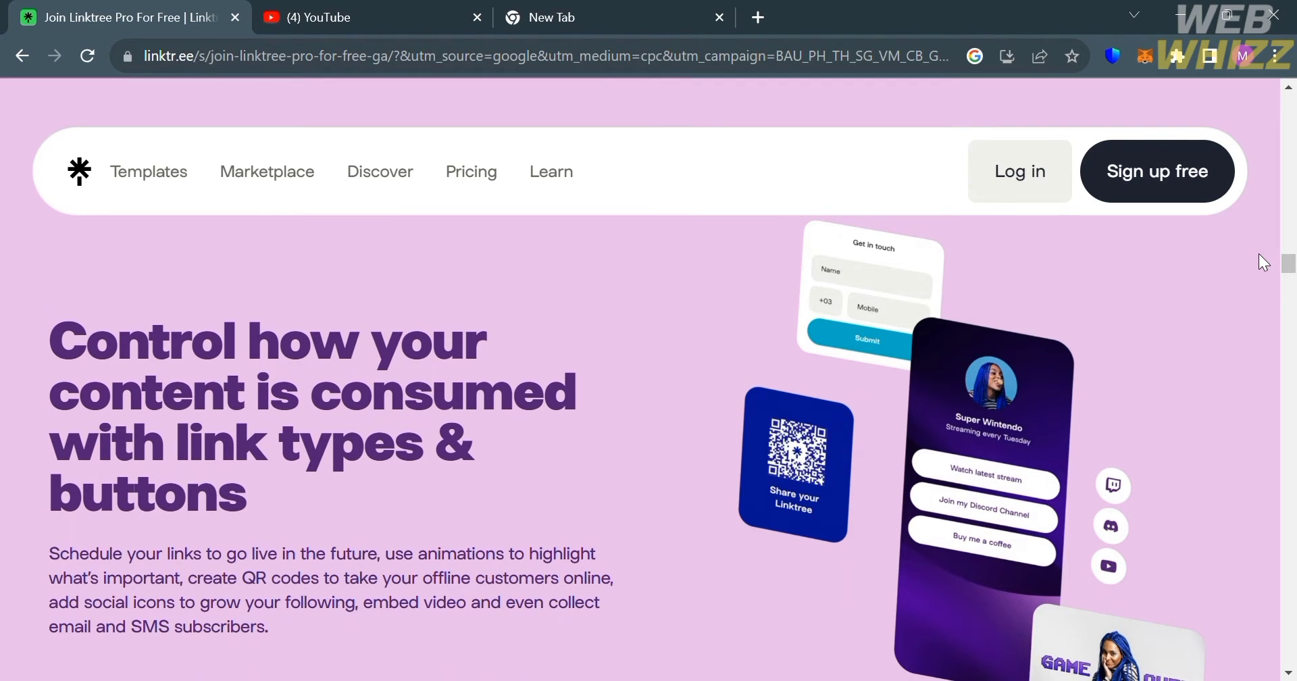
pyautogui.scroll(-1, 1258, 254)
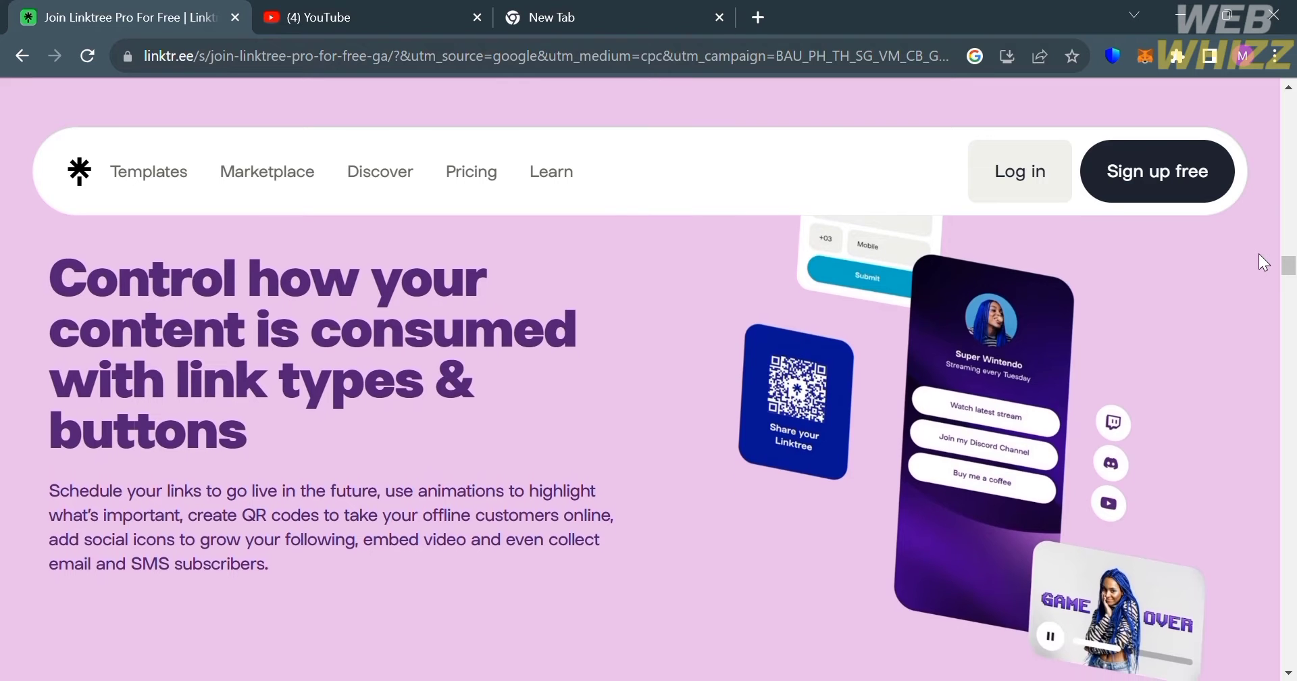
pyautogui.scroll(-1, 1259, 255)
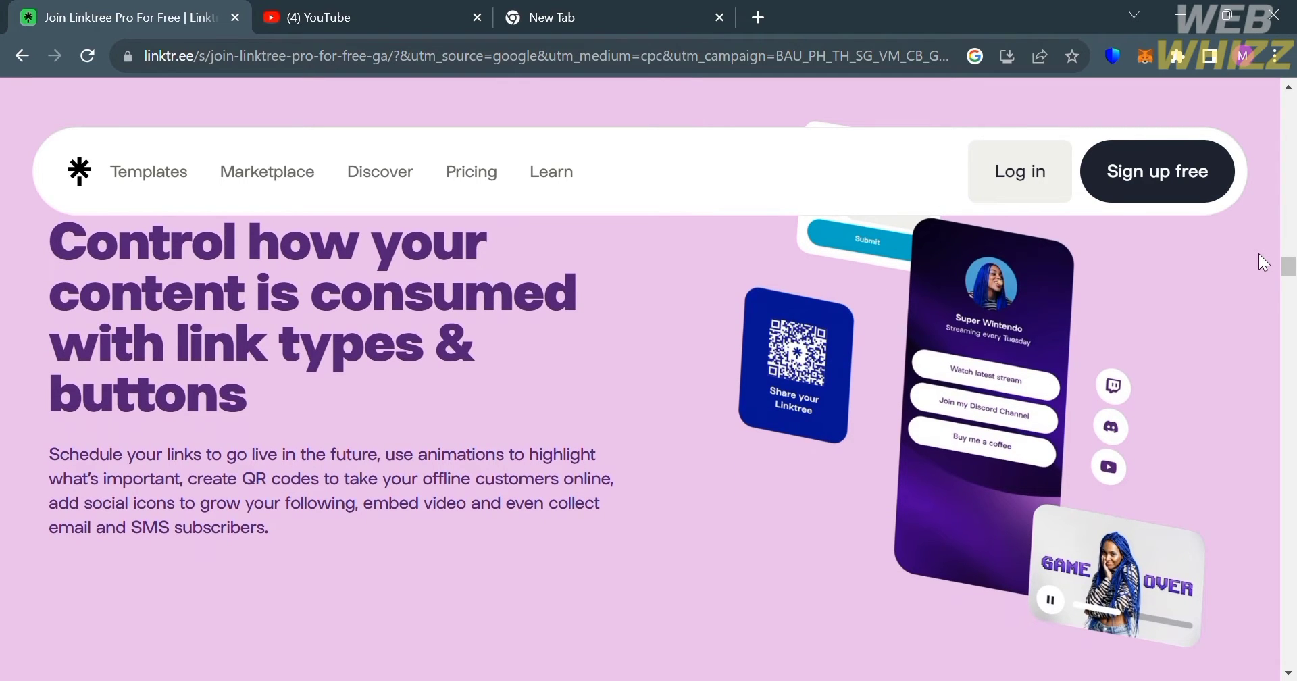
pyautogui.scroll(-3, 1259, 253)
pyautogui.scroll(-5, 1259, 253)
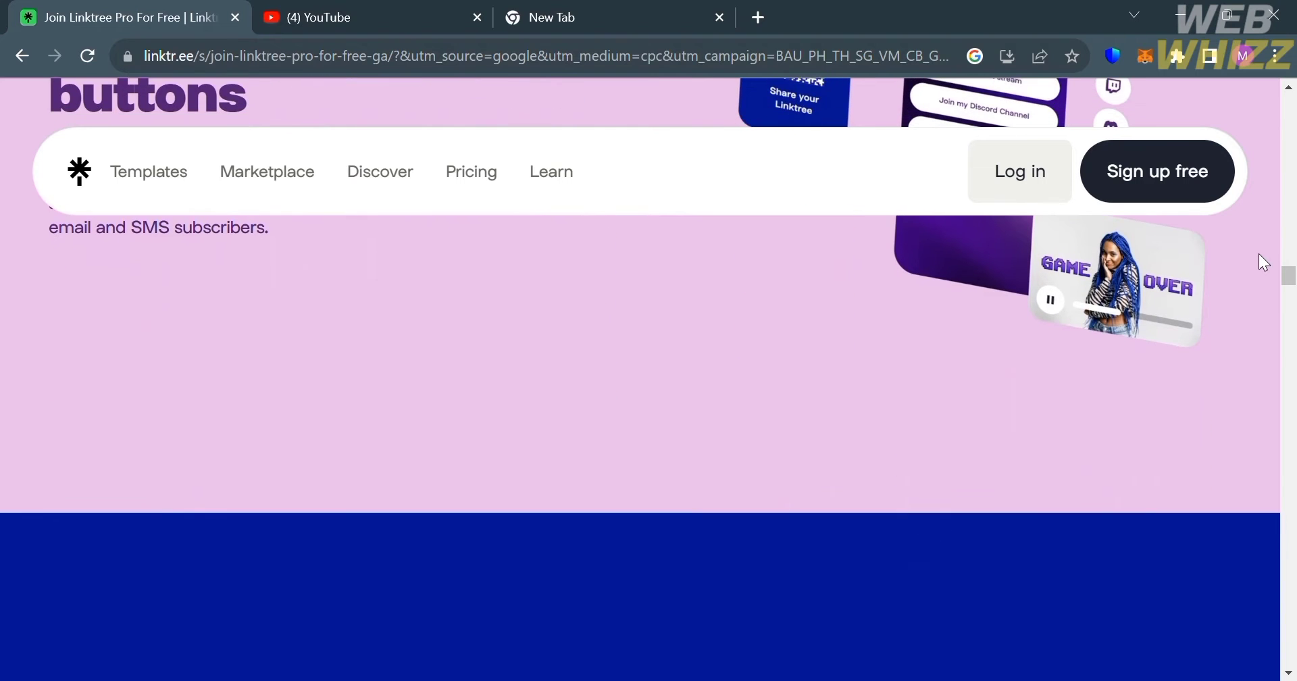
pyautogui.scroll(-8, 1260, 255)
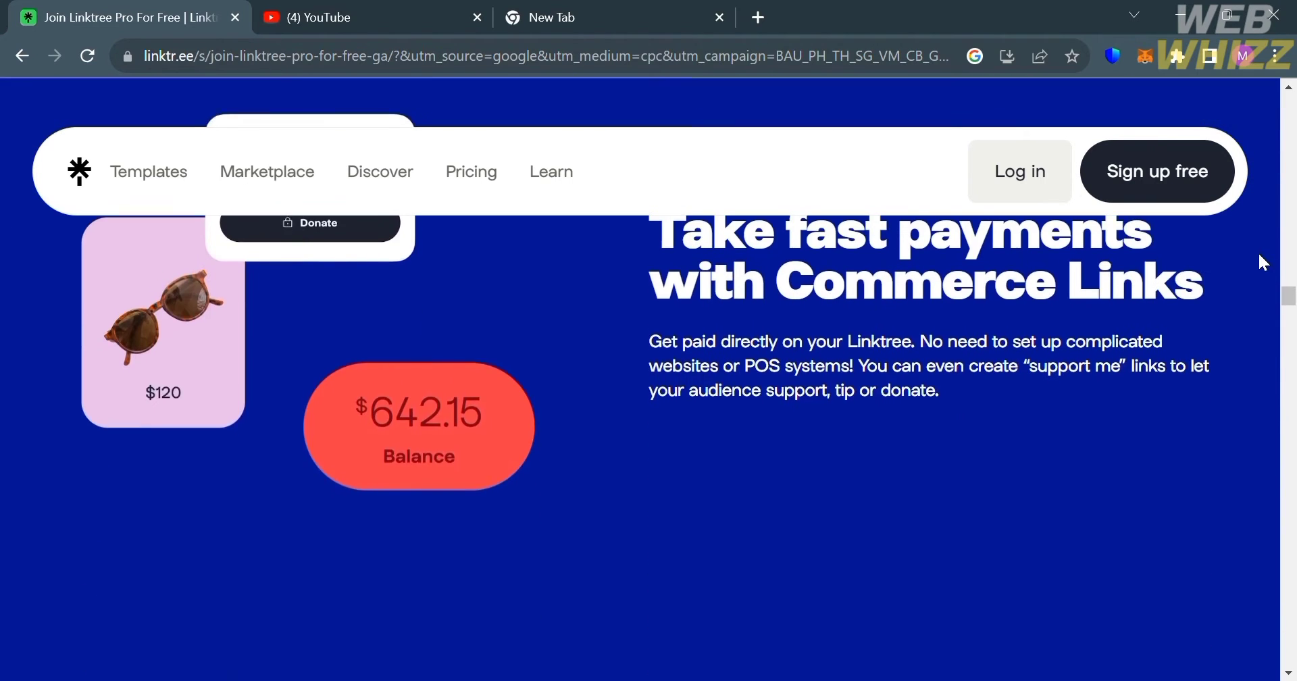
pyautogui.scroll(-4, 1259, 254)
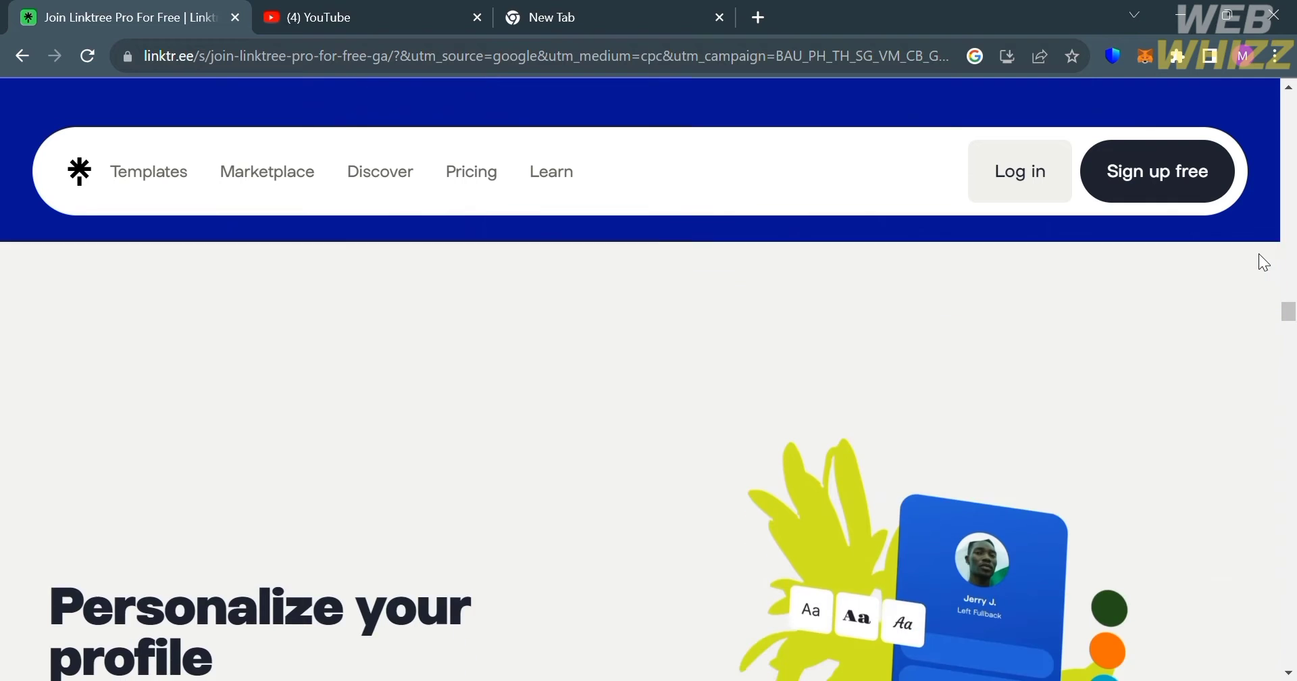
pyautogui.scroll(-6, 1259, 254)
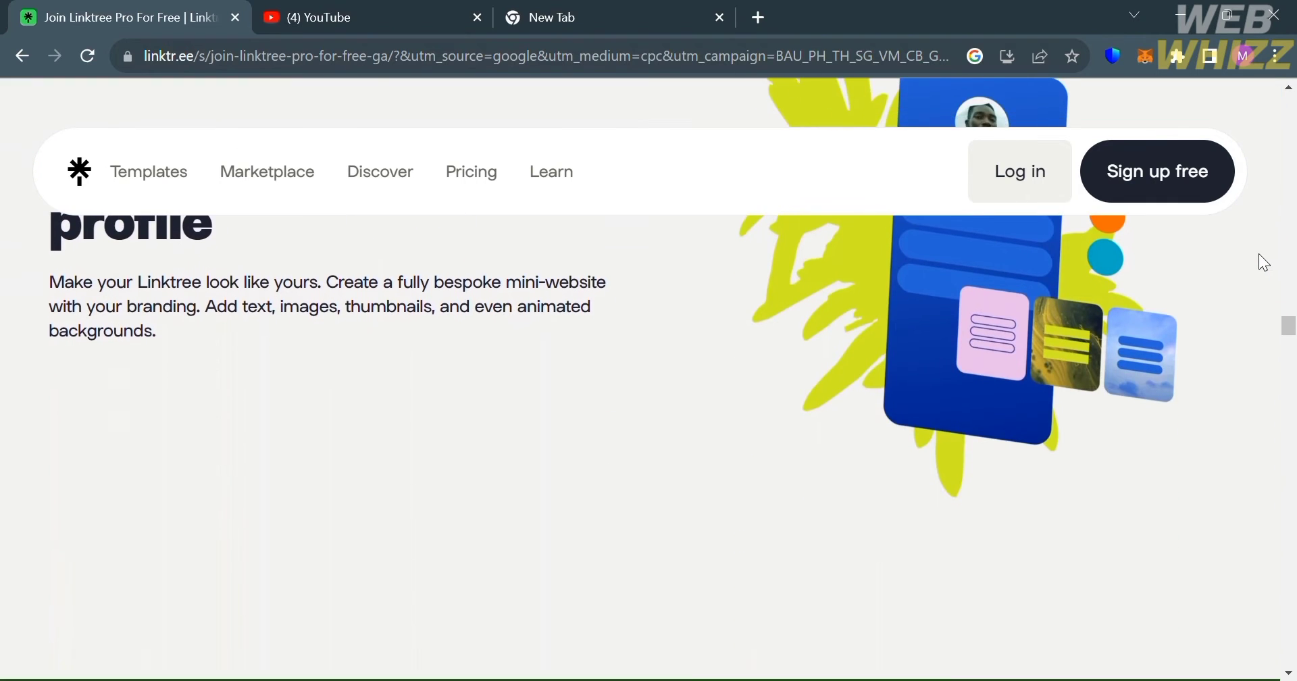
pyautogui.scroll(-15, 1259, 254)
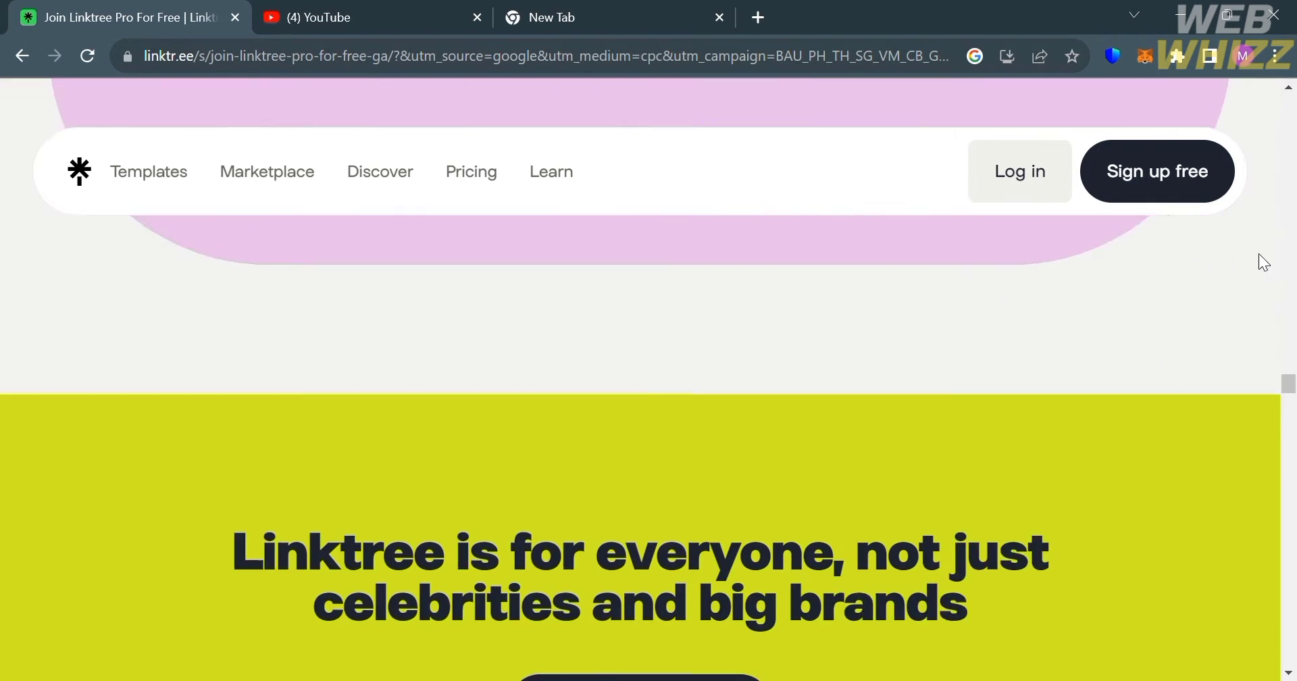
pyautogui.scroll(-20, 1259, 253)
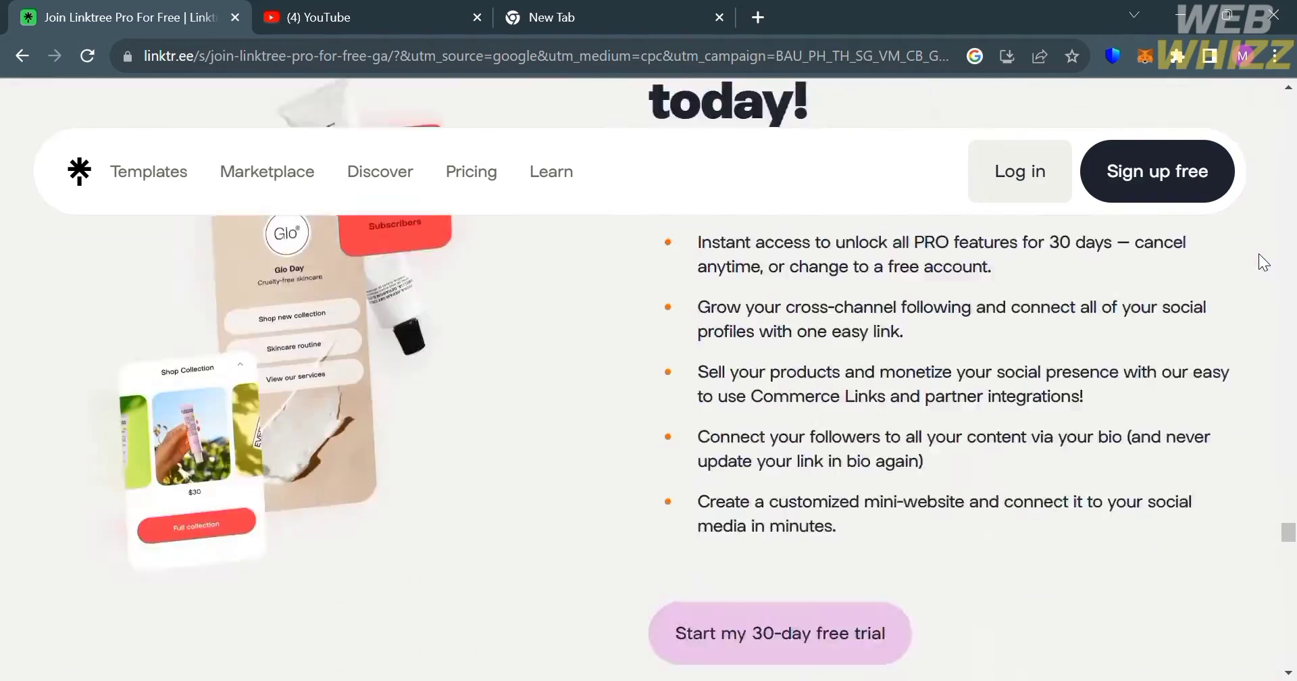
pyautogui.scroll(8, 1259, 253)
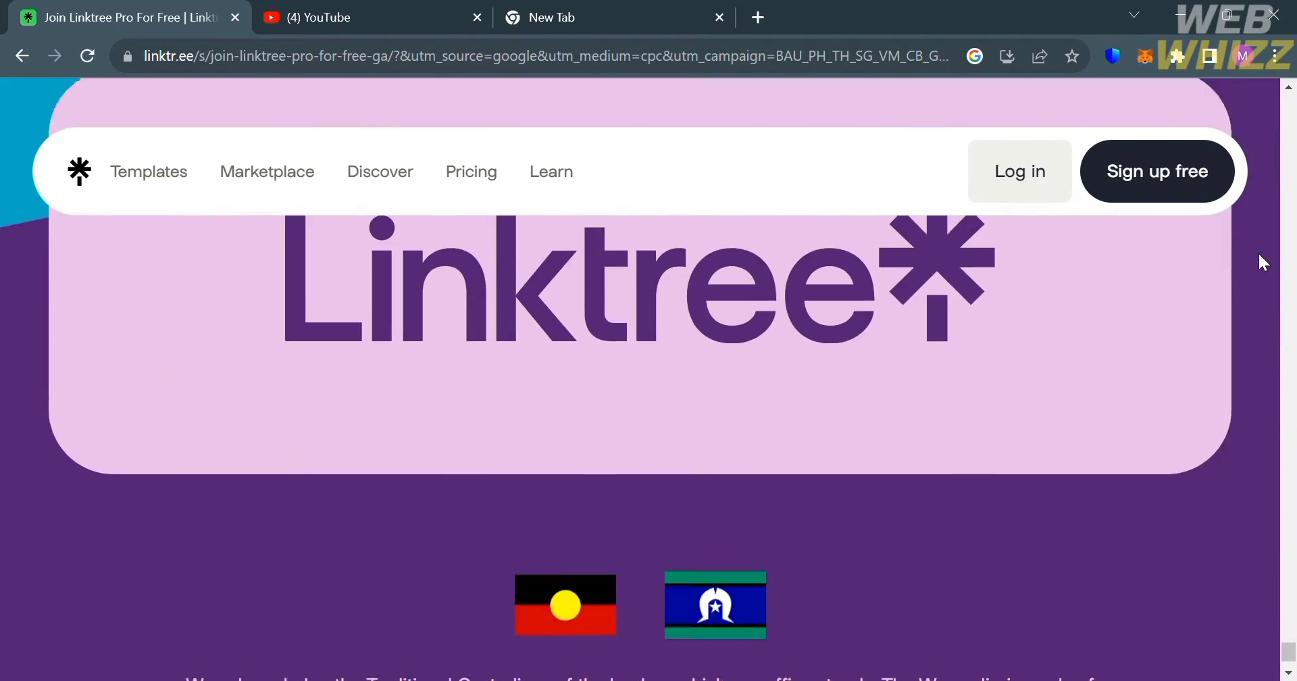
pyautogui.scroll(12, 1259, 255)
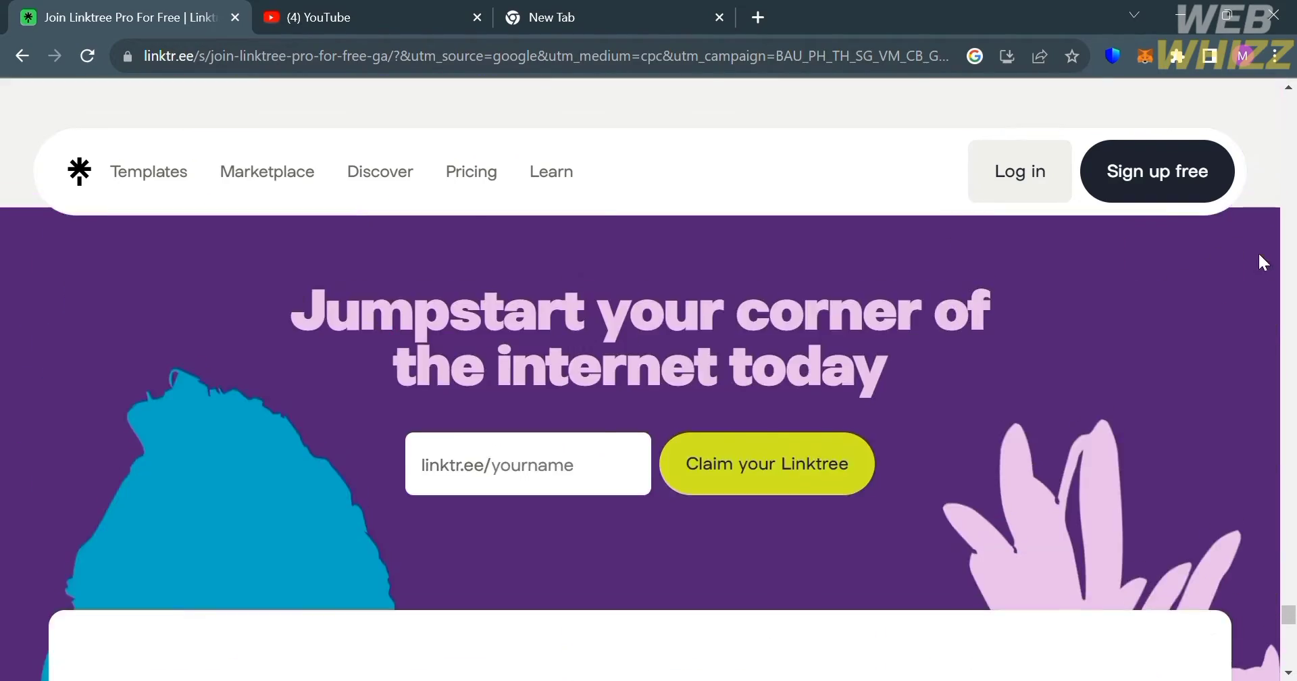
pyautogui.scroll(15, 1258, 254)
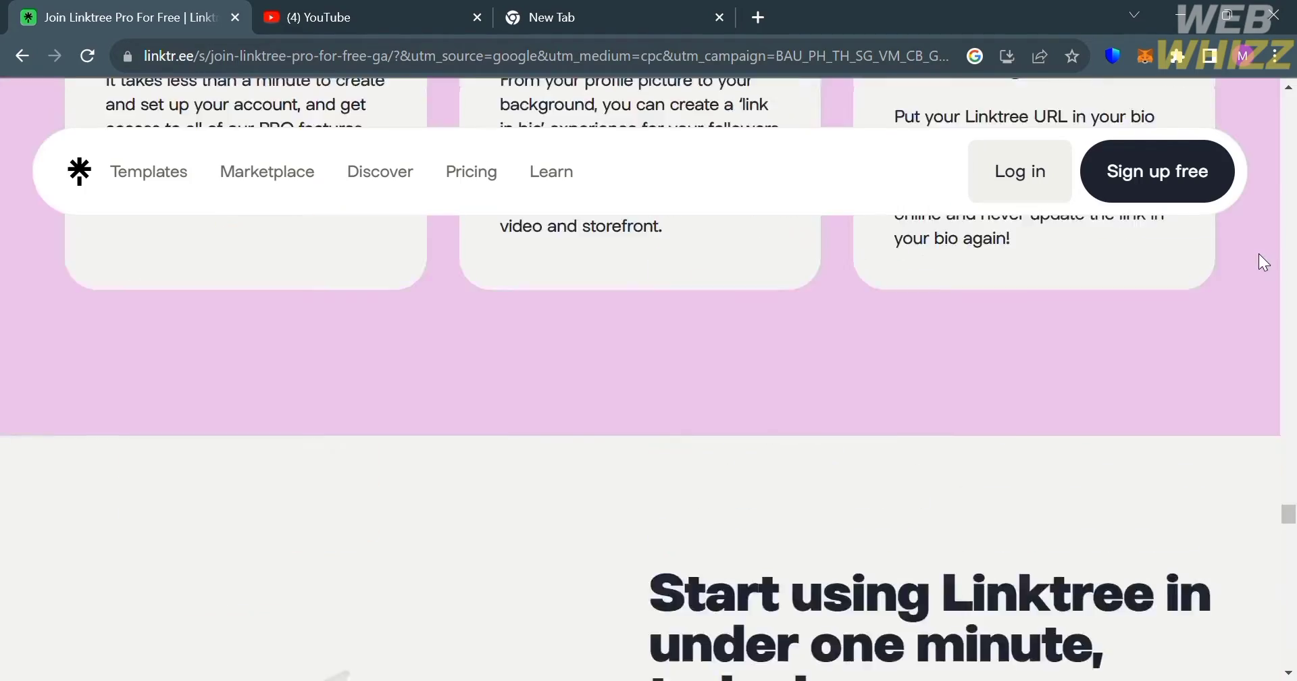
pyautogui.scroll(15, 1259, 253)
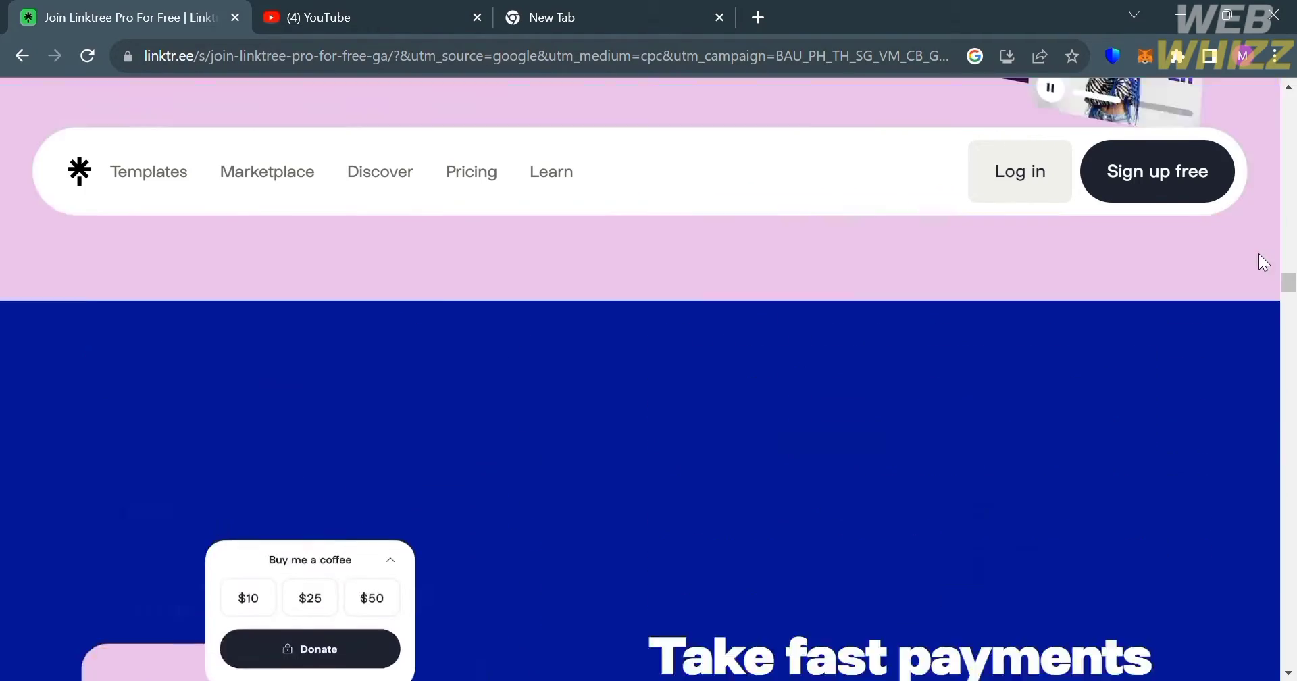
pyautogui.scroll(2, 1258, 253)
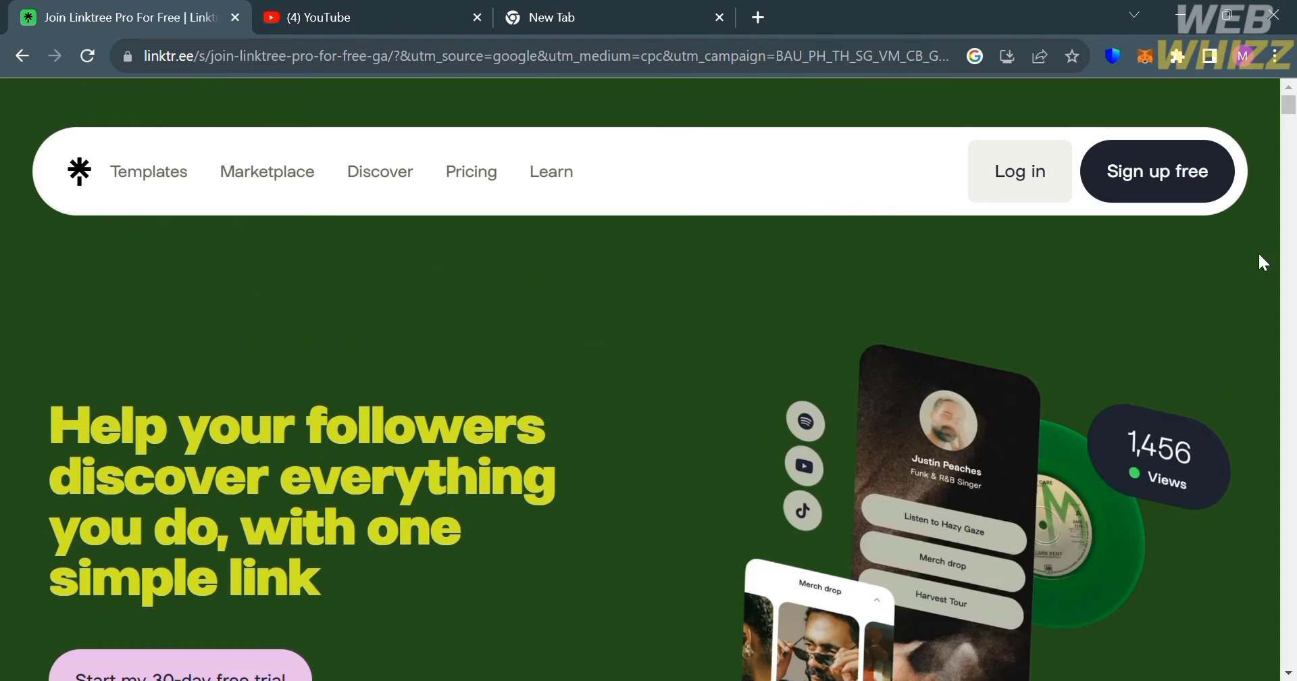
# - Open Linktree's pricing page and compare the monthly Free, Starter, Pro and Premium plans
pyautogui.click(492, 198)
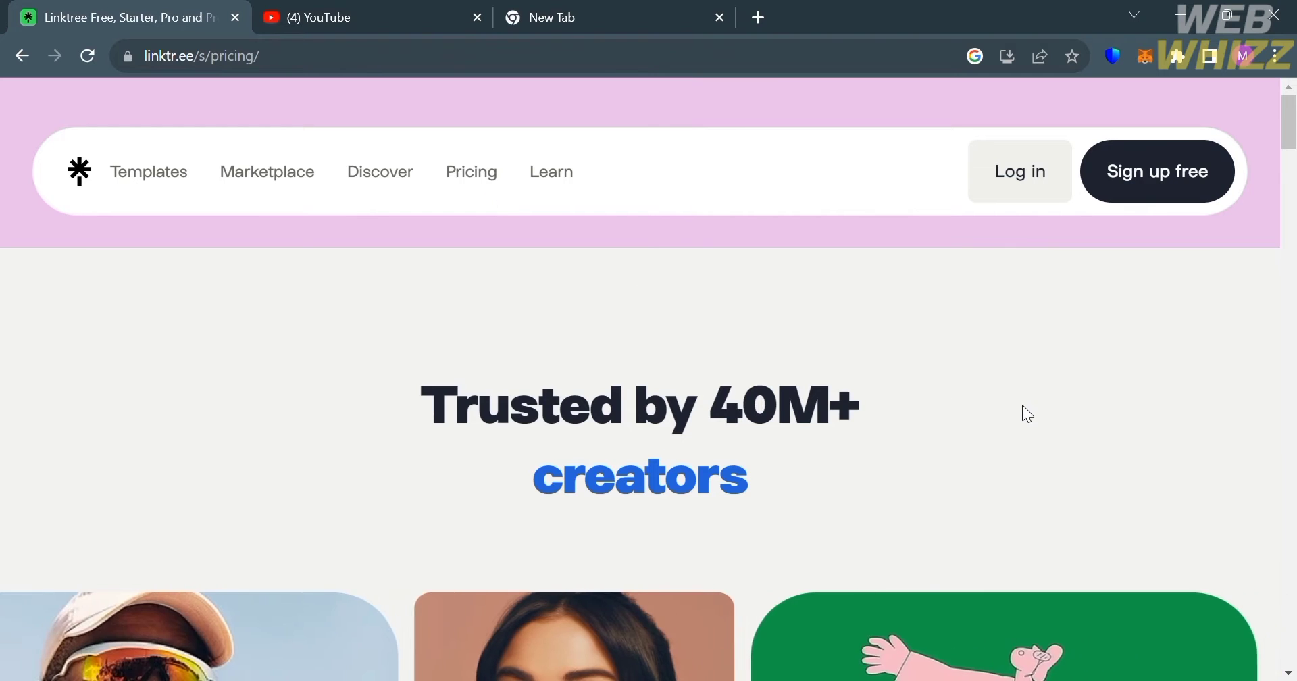
pyautogui.scroll(-8, 1023, 405)
pyautogui.scroll(12, 1023, 406)
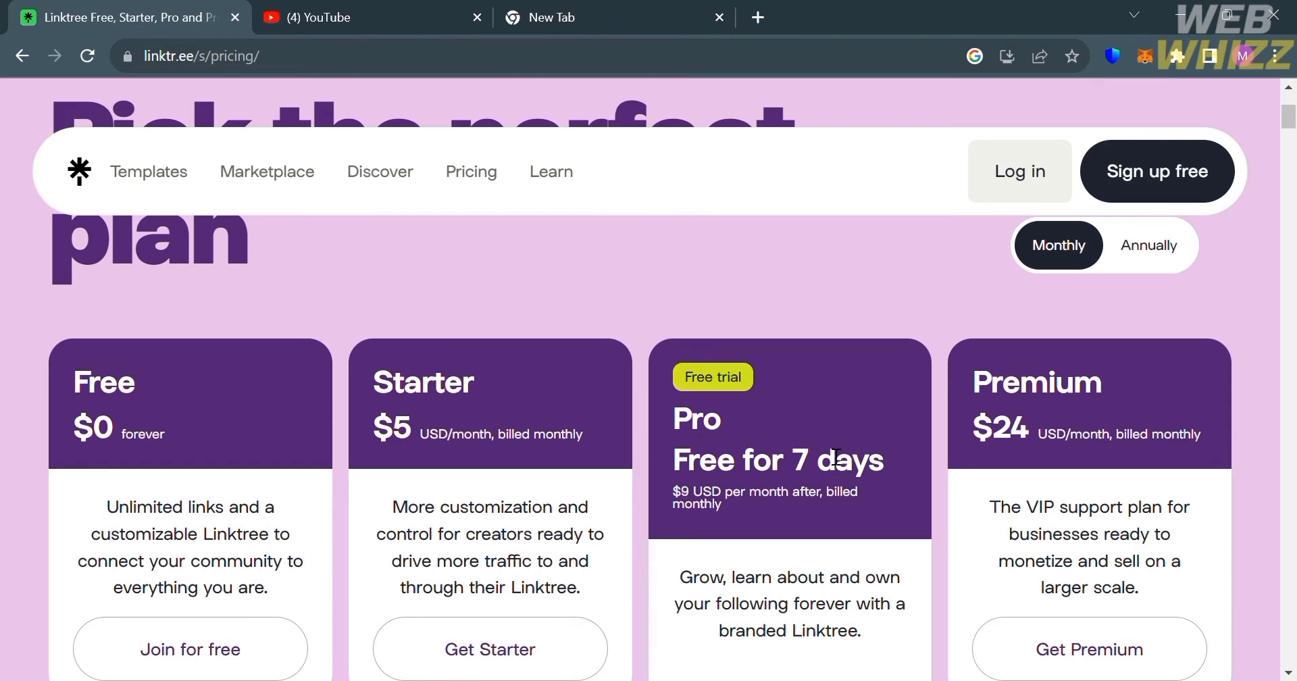
pyautogui.scroll(-2, 837, 457)
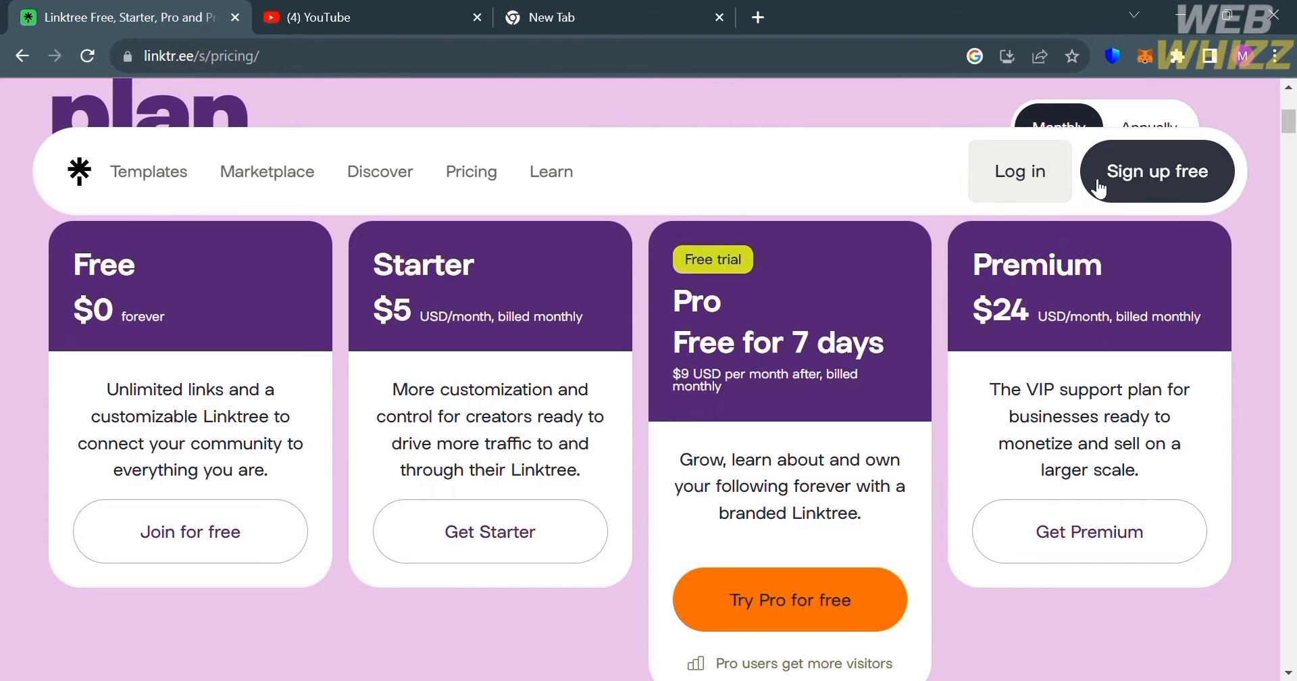
# - Open the free sign-up form, fill in the account email and desired Linktree username, and submit it to create the account
pyautogui.click(1167, 196)
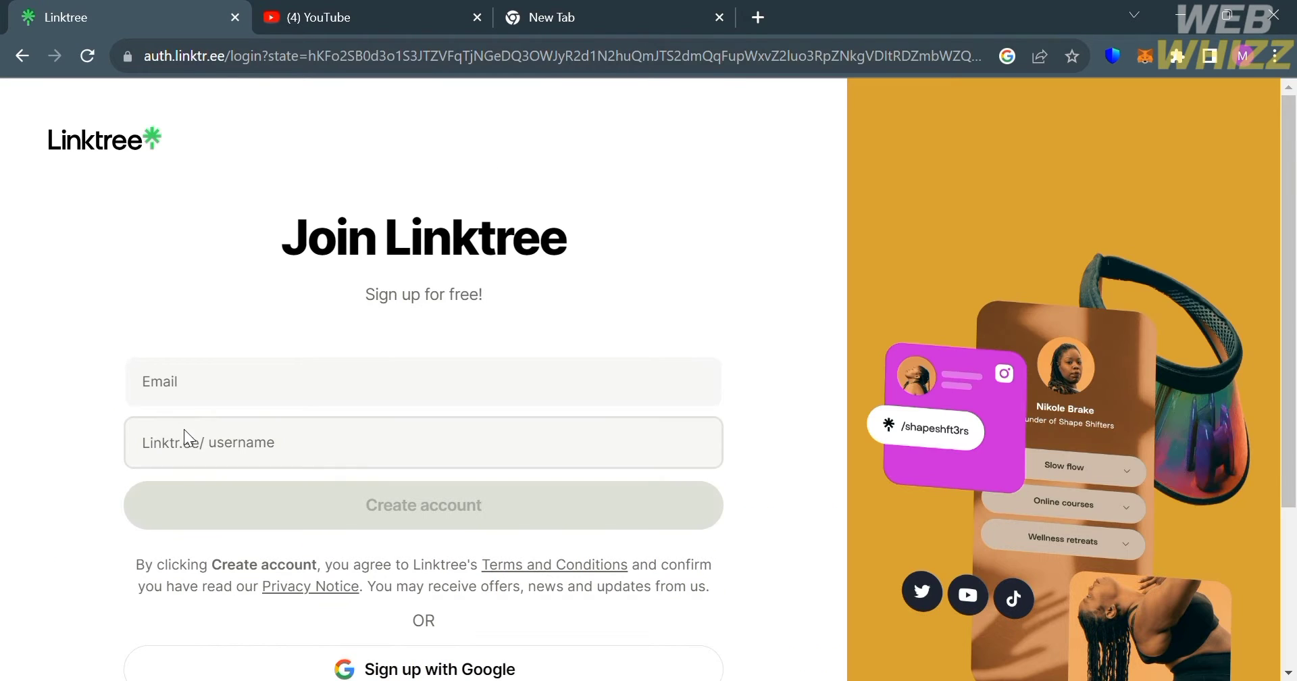
pyautogui.click(207, 392)
pyautogui.click(271, 427)
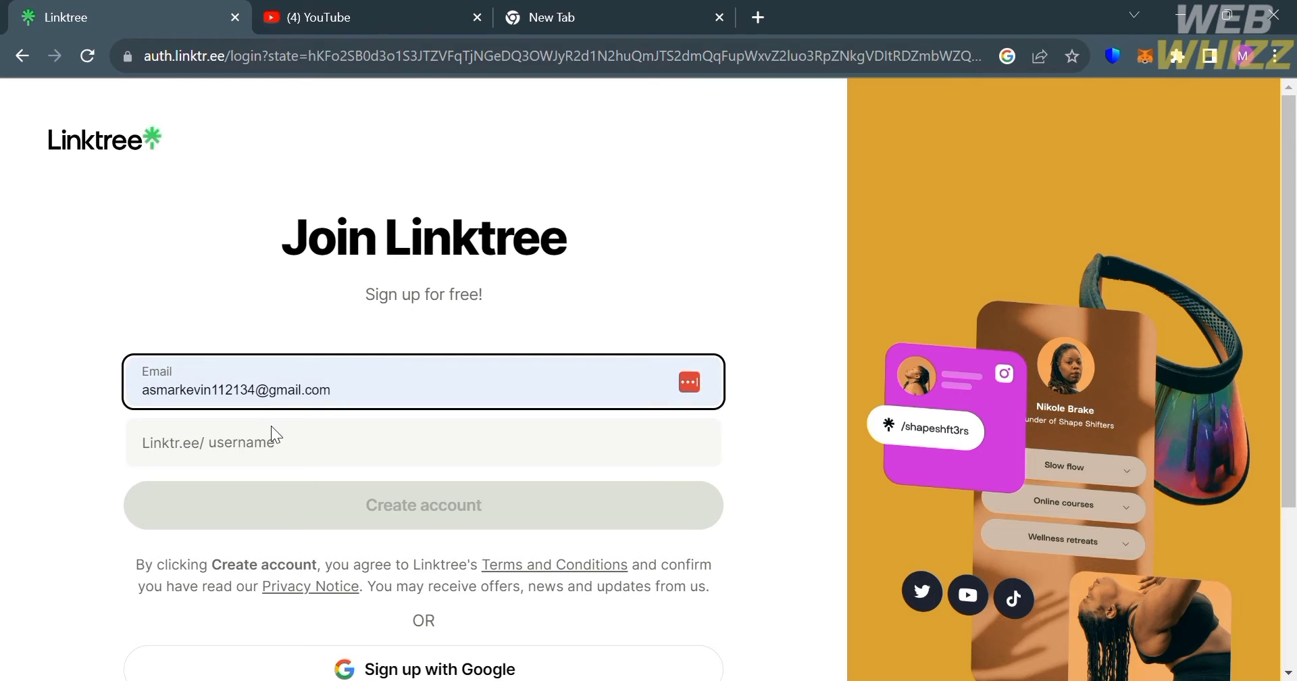
pyautogui.click(310, 449)
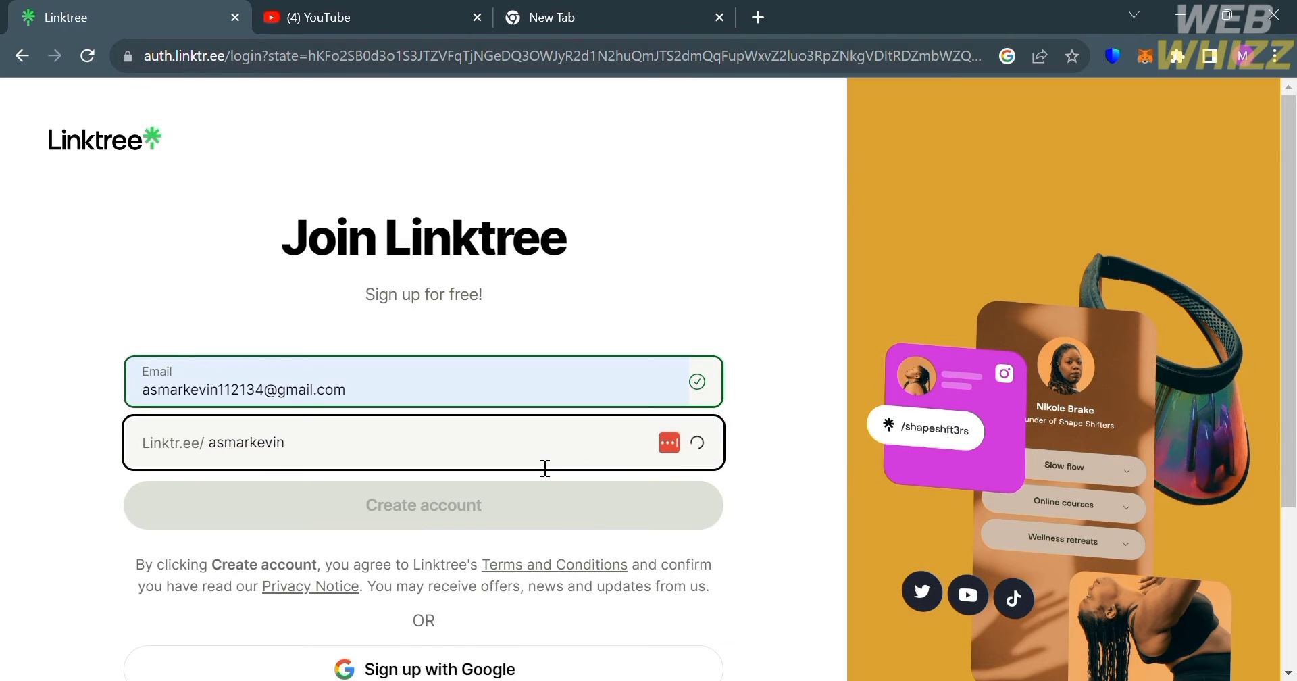
pyautogui.write('01')
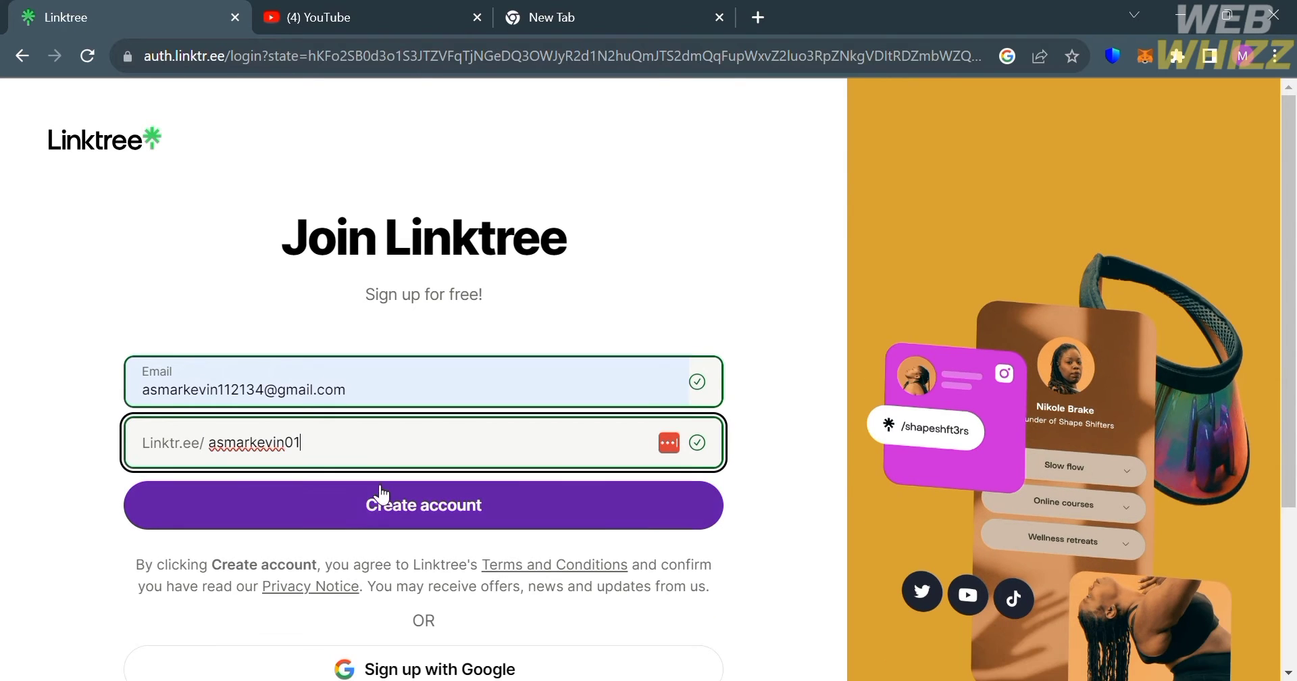
pyautogui.click(366, 495)
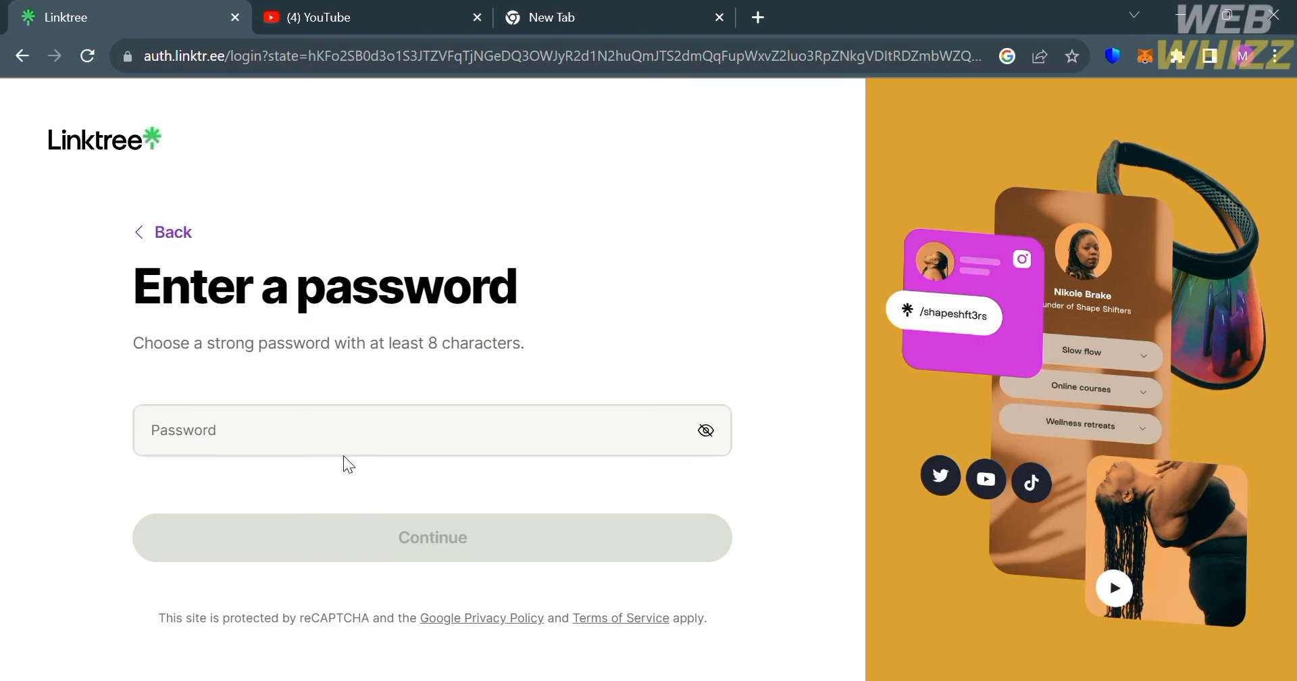
# - Enter a password of at least 8 characters for the new account and continue to the profile information
pyautogui.click(343, 430)
pyautogui.write('••••')
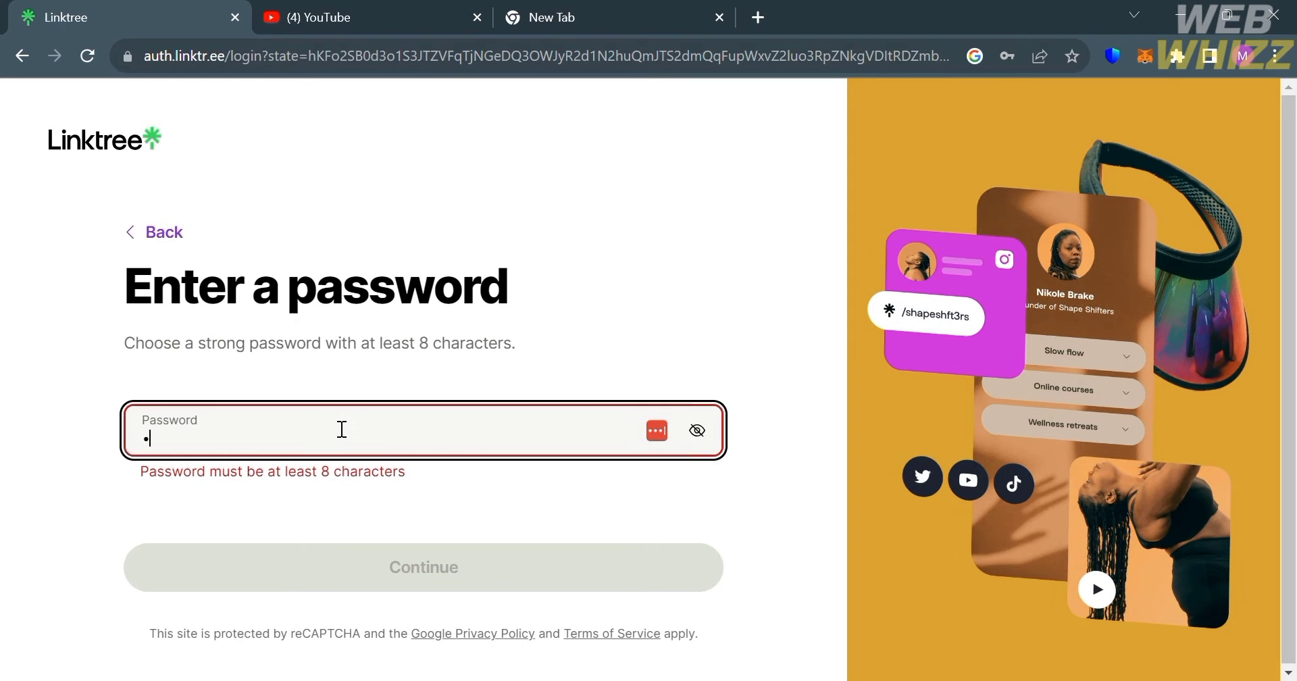
pyautogui.write('•••••••')
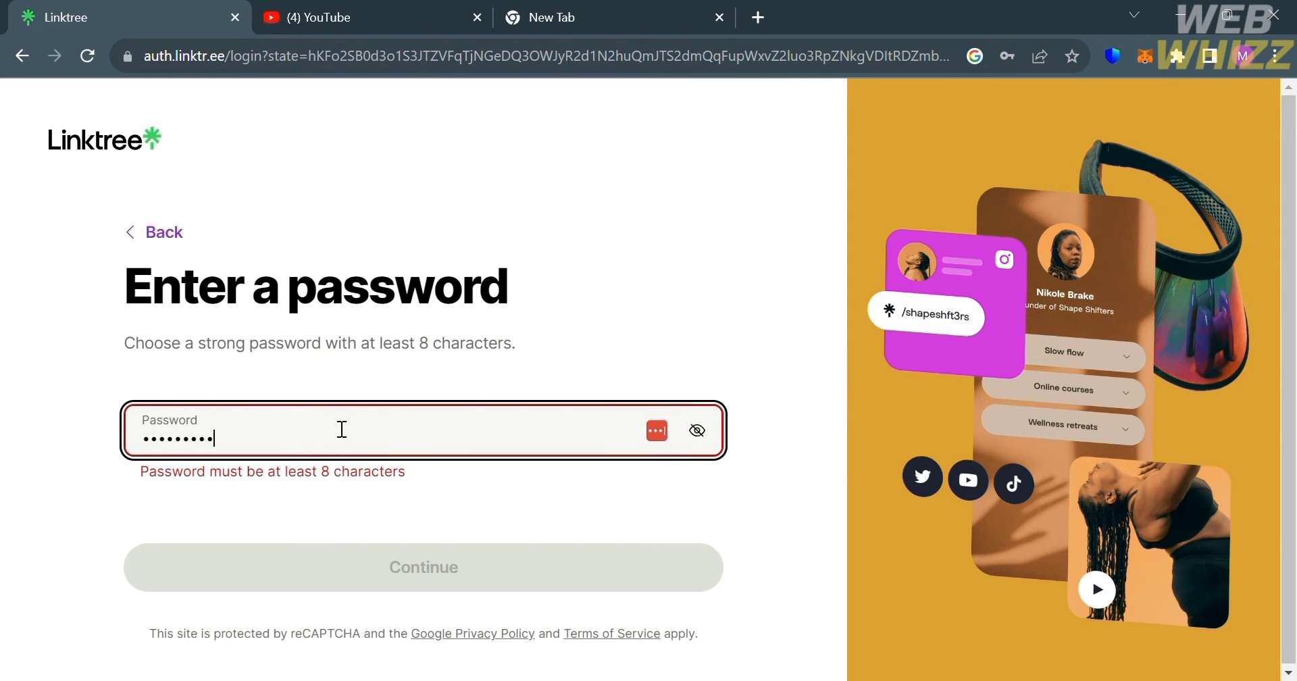
pyautogui.write('••')
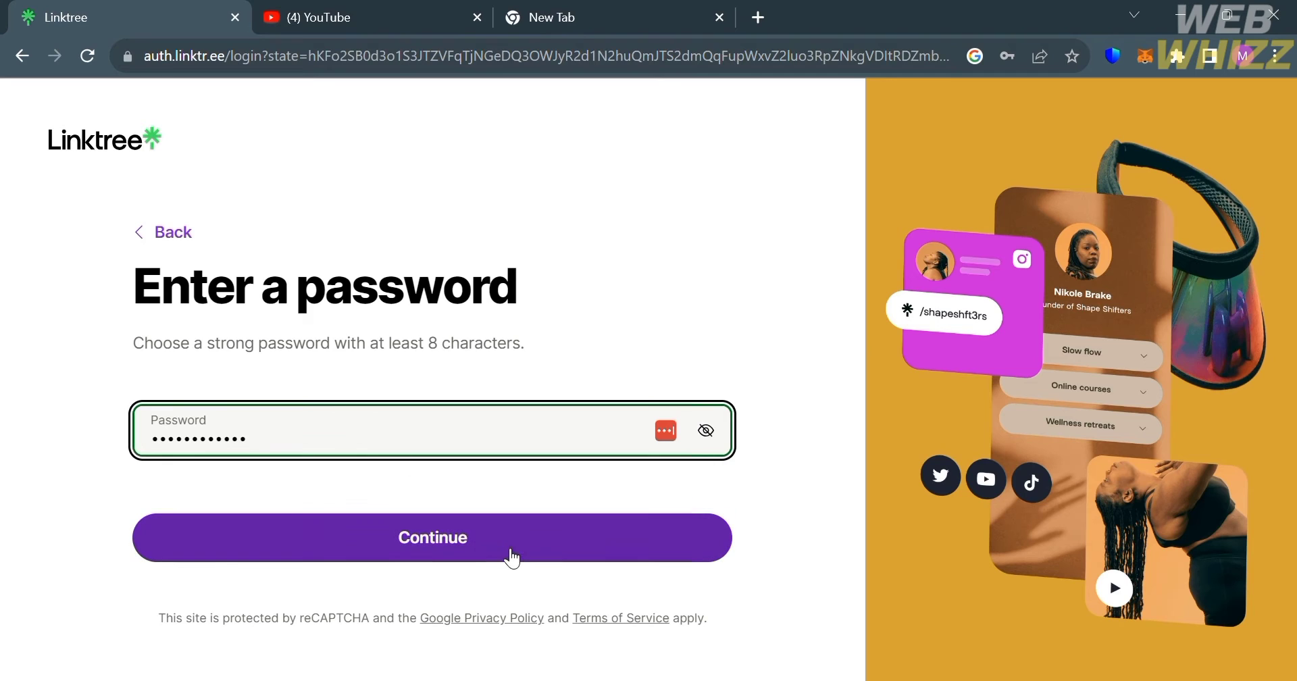
pyautogui.click(638, 533)
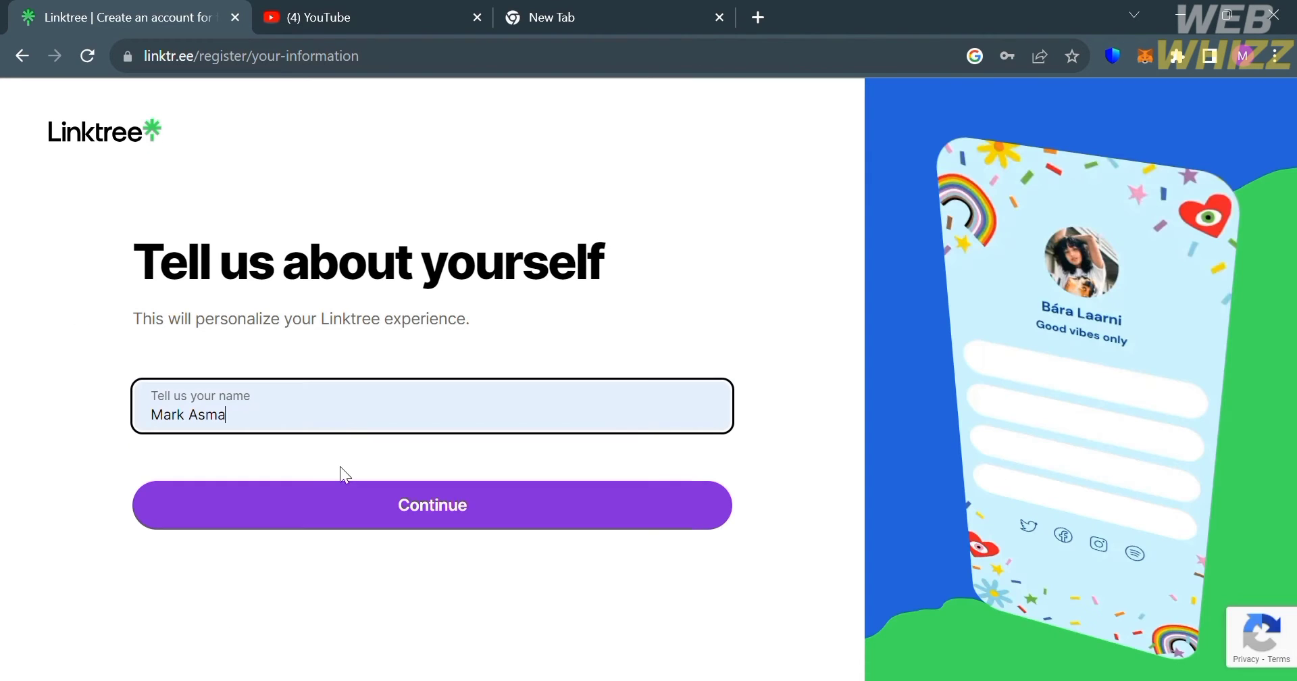
# - Submit the profile name, choose Entertainment as the Linktree category and continue to the plan selection
pyautogui.click(322, 523)
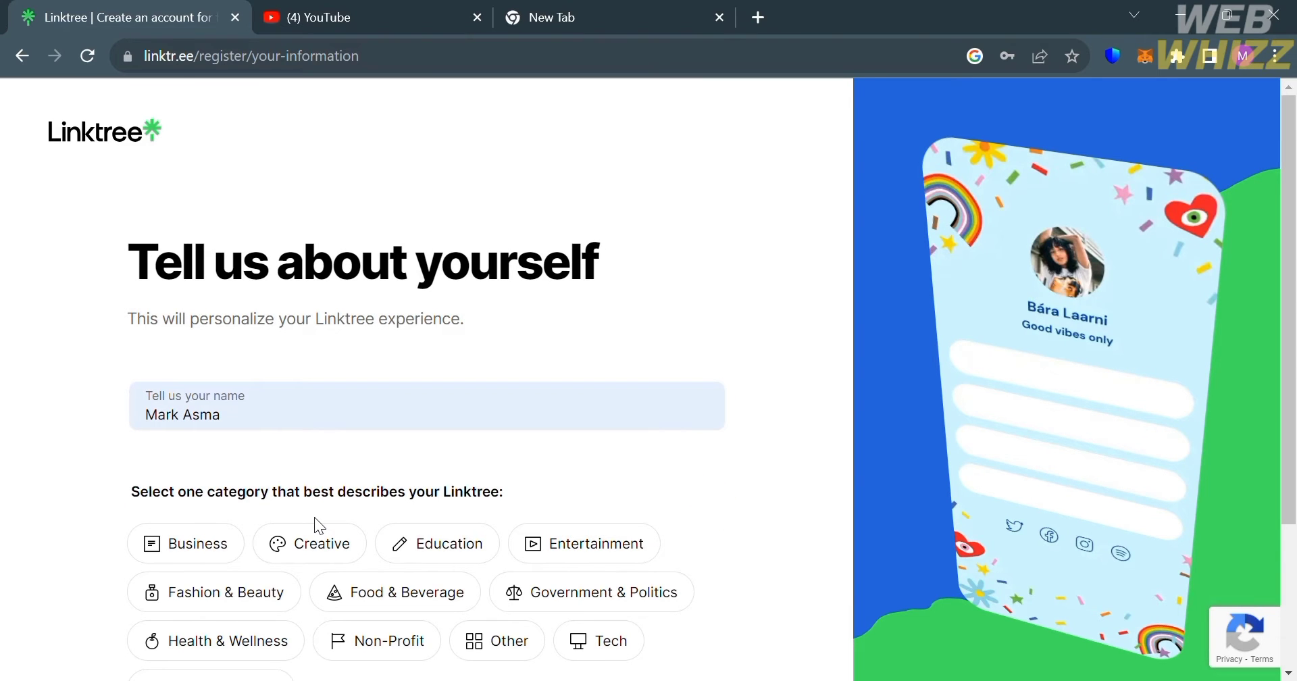
pyautogui.scroll(-3, 655, 476)
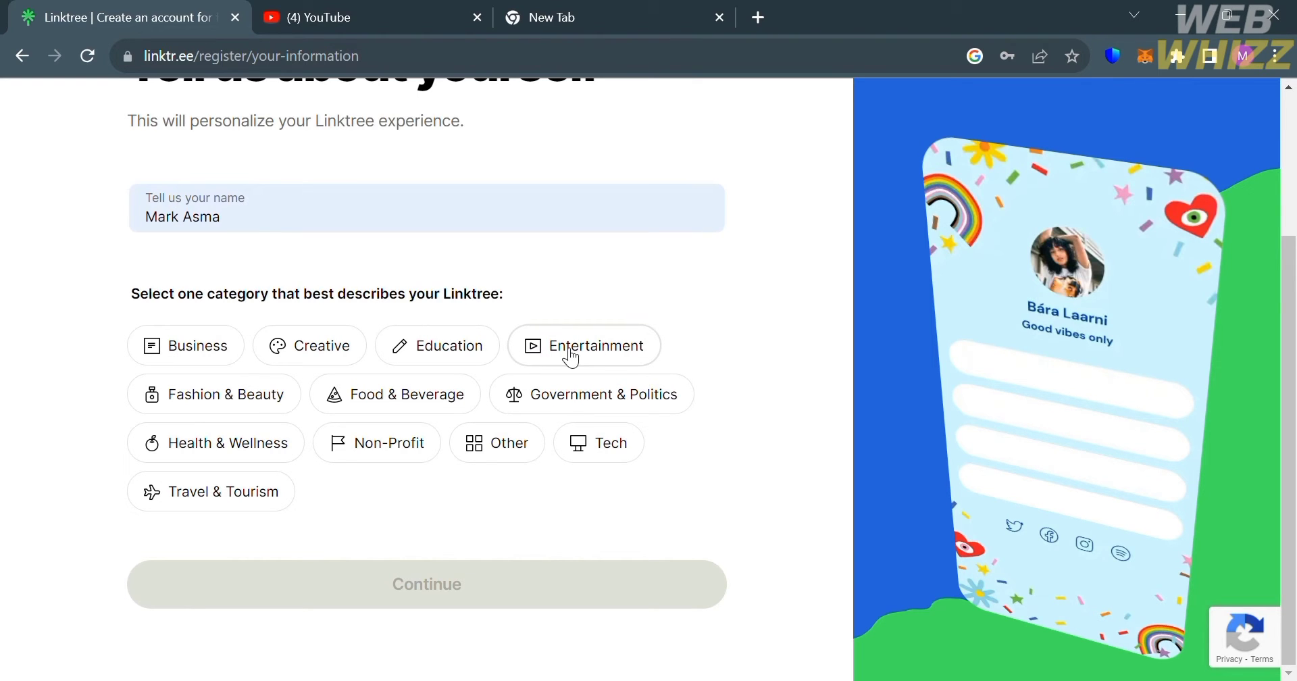
pyautogui.click(482, 353)
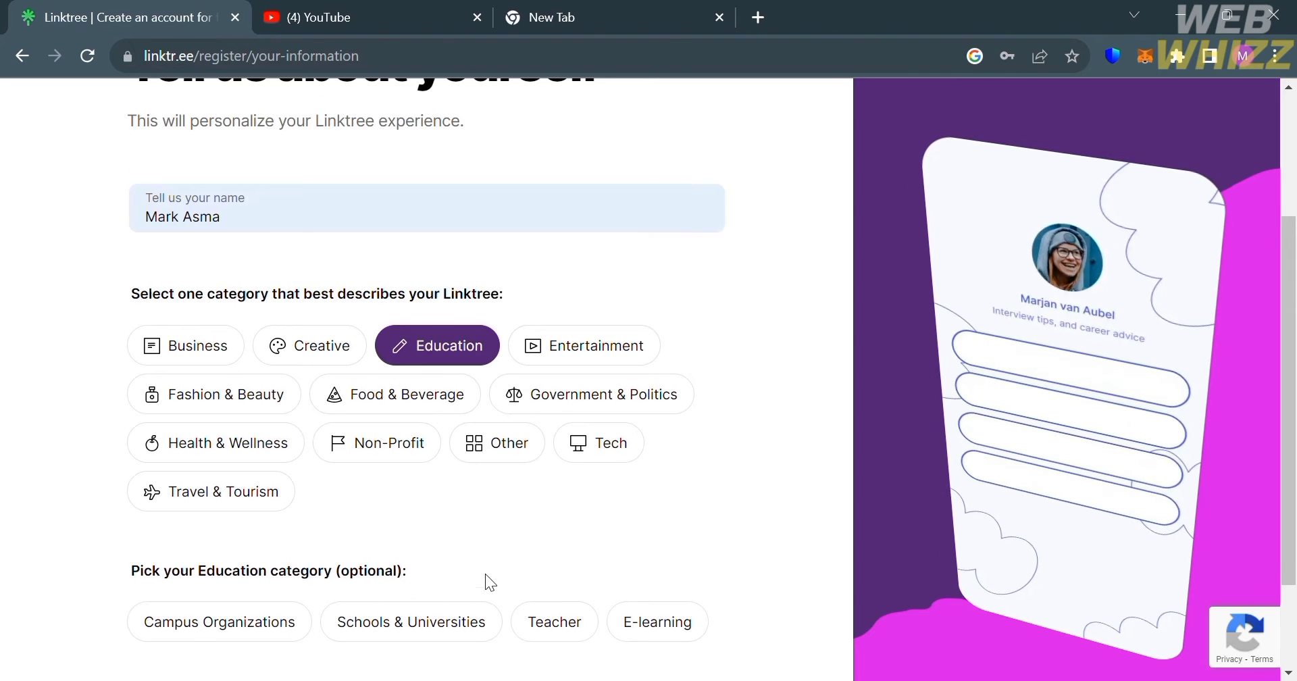
pyautogui.scroll(-2, 485, 573)
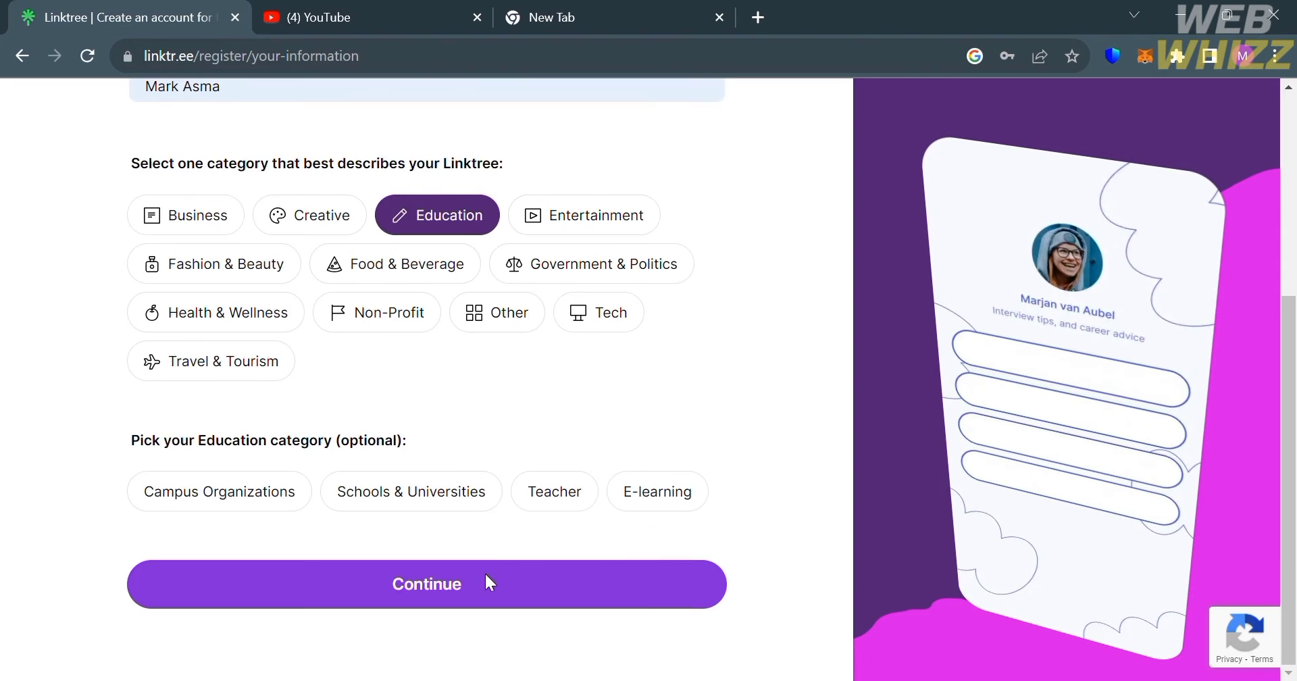
pyautogui.click(610, 213)
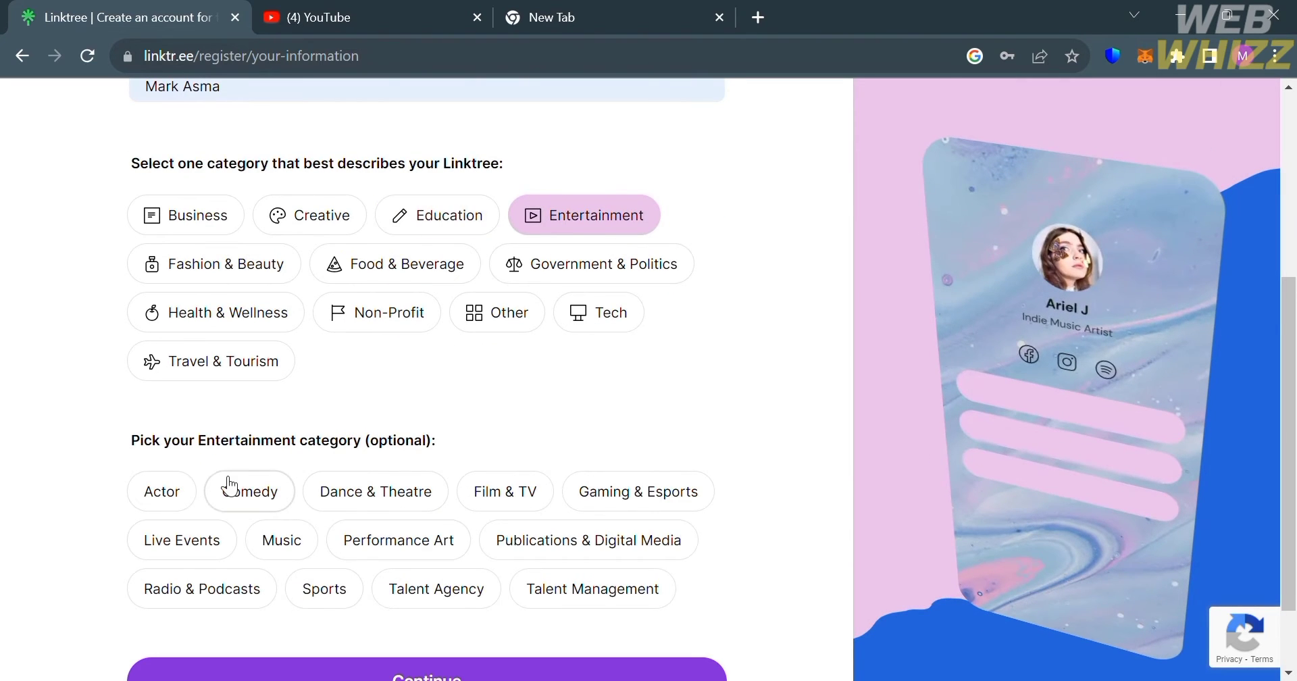
pyautogui.click(611, 593)
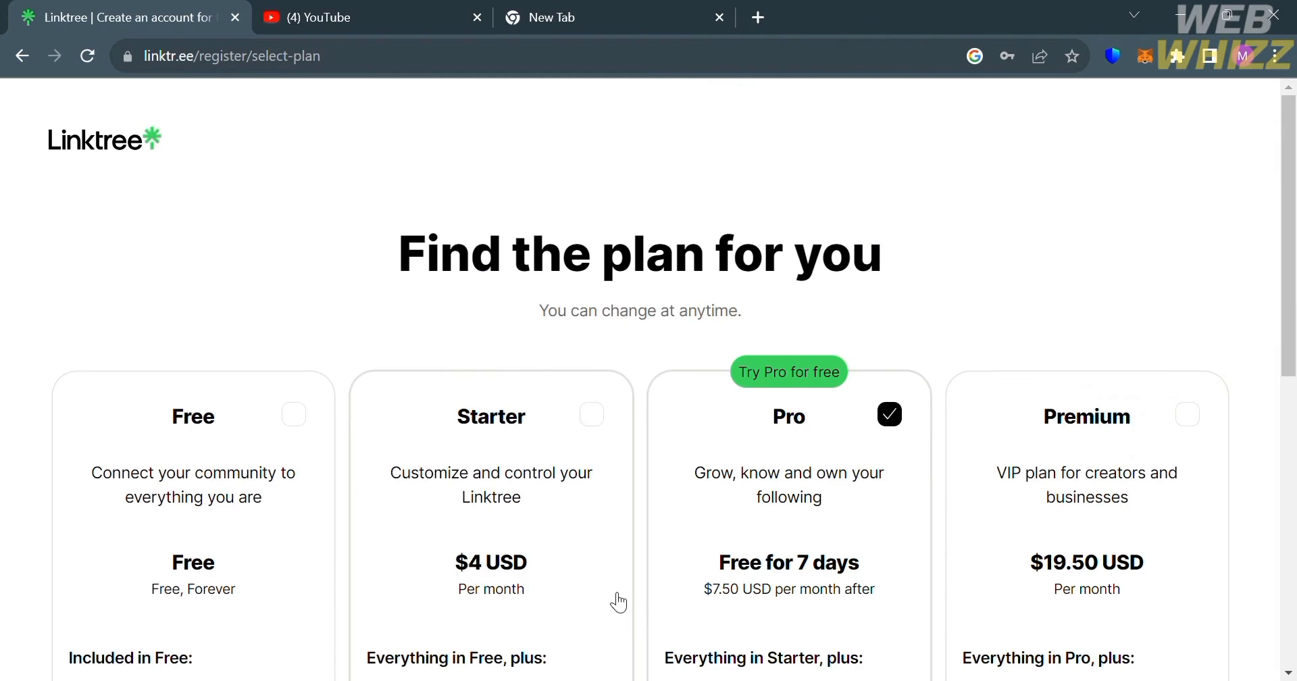
# - Select the Free plan, join for free and continue past the email verification notice to the appearance setup
pyautogui.scroll(-3, 619, 602)
pyautogui.scroll(3, 615, 600)
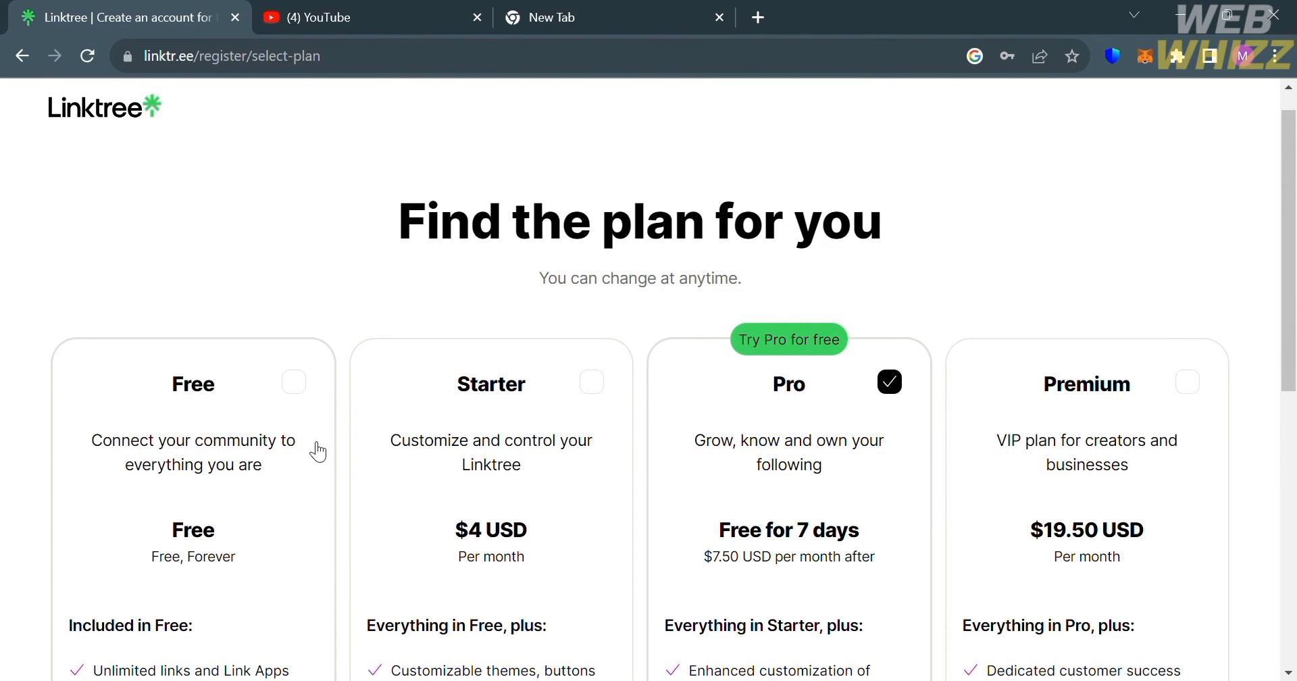
pyautogui.scroll(-2, 317, 451)
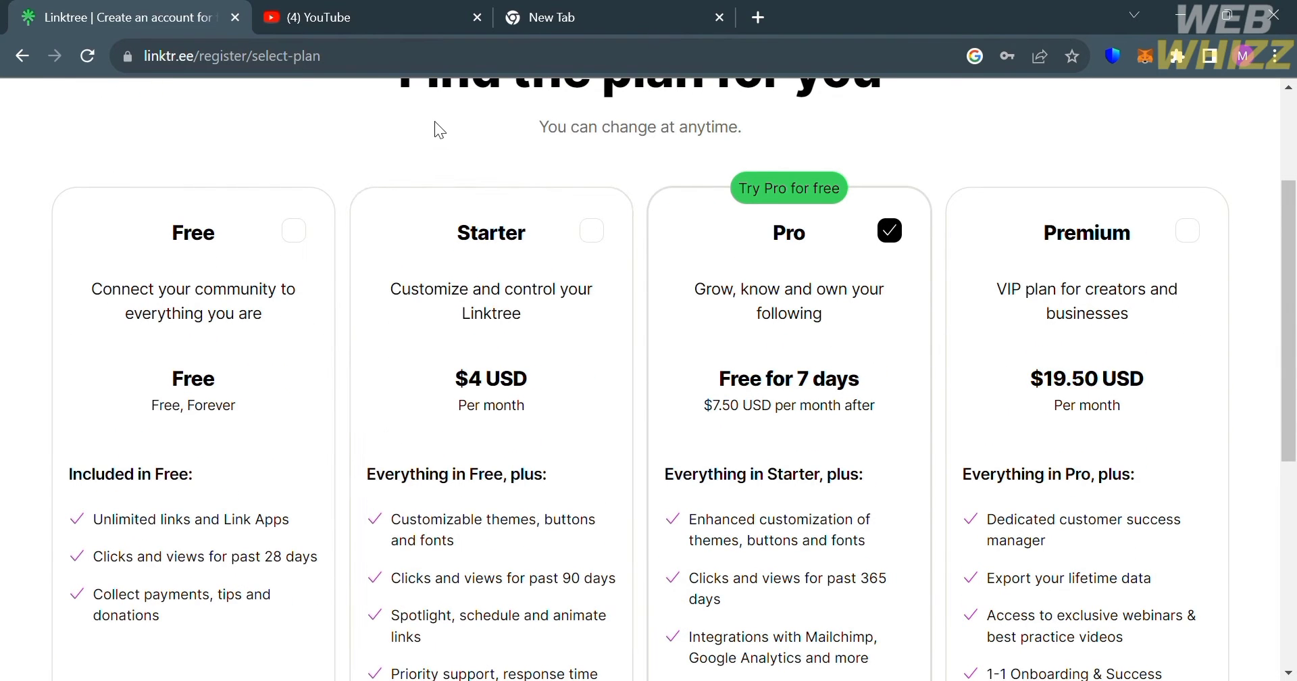
pyautogui.click(294, 231)
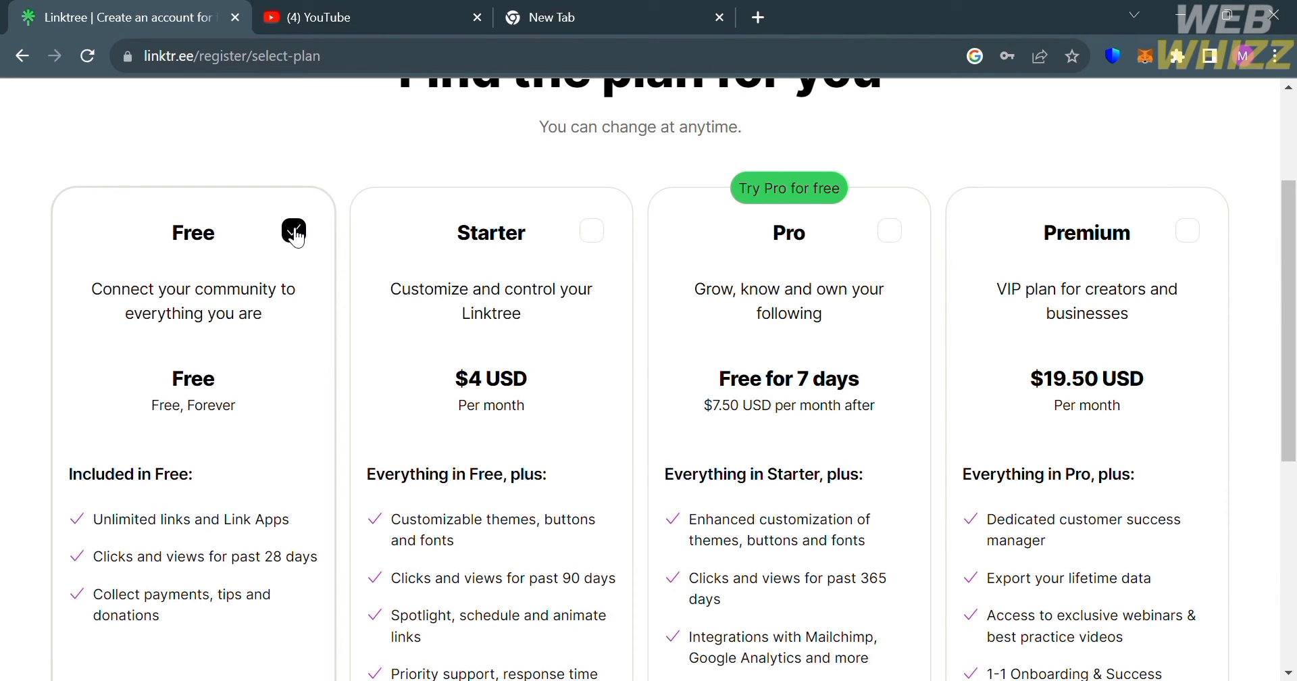
pyautogui.scroll(-5, 304, 390)
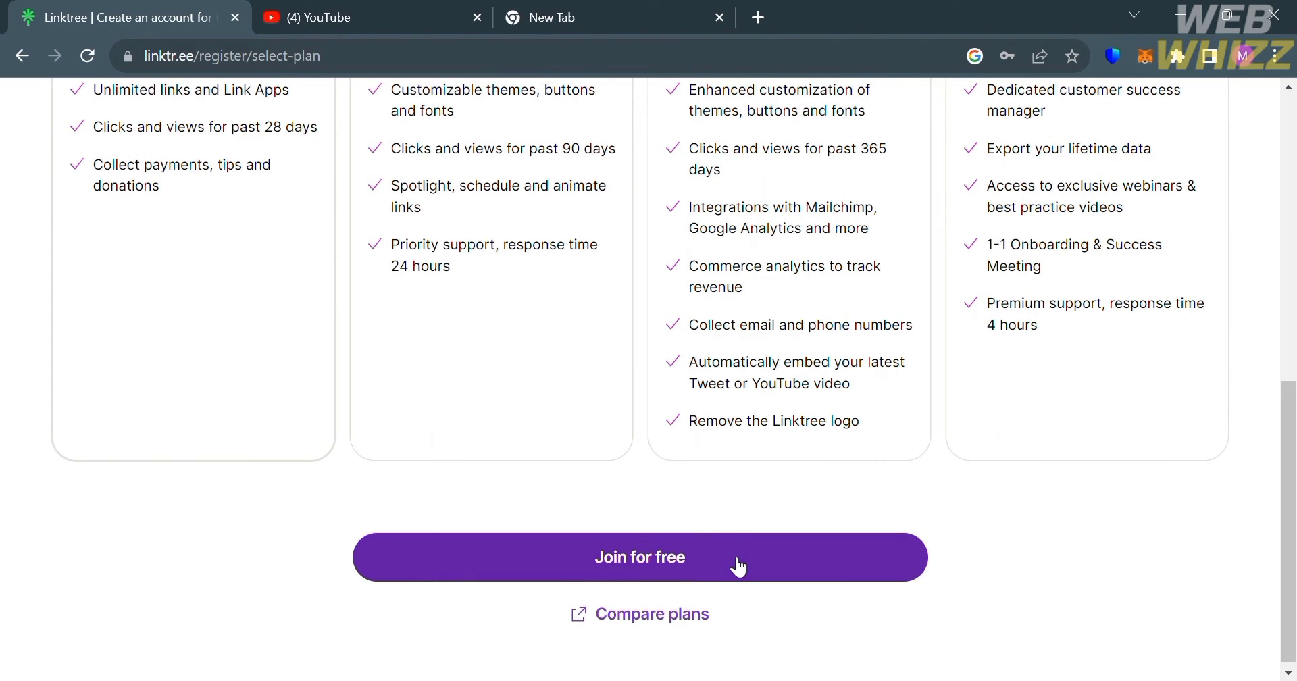
pyautogui.click(738, 566)
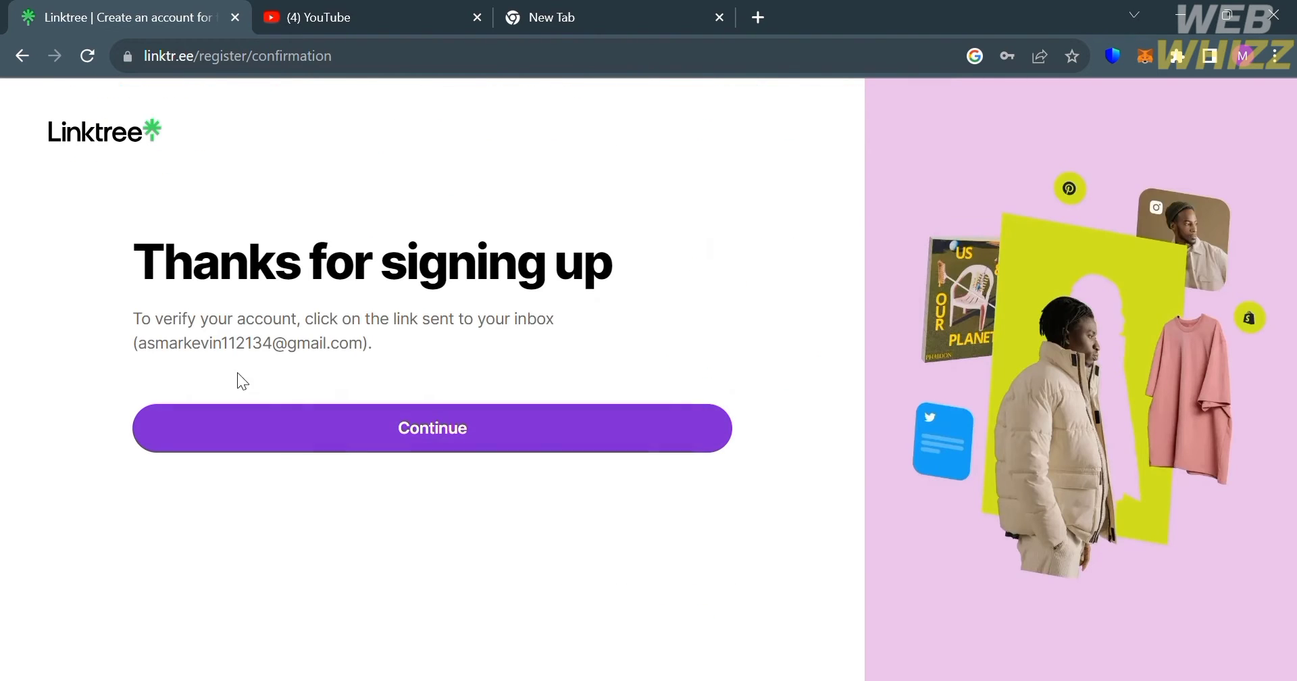
pyautogui.click(512, 448)
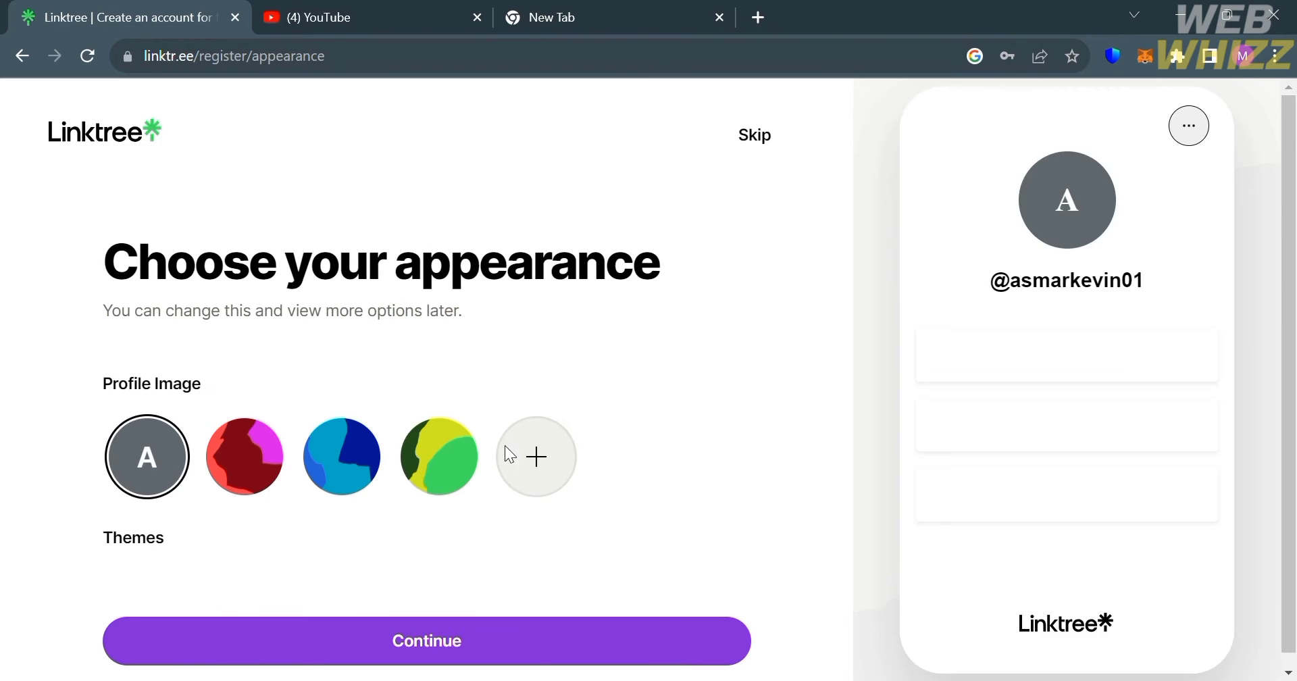
# - Try the red, blue and green preset profile images
pyautogui.scroll(-3, 930, 457)
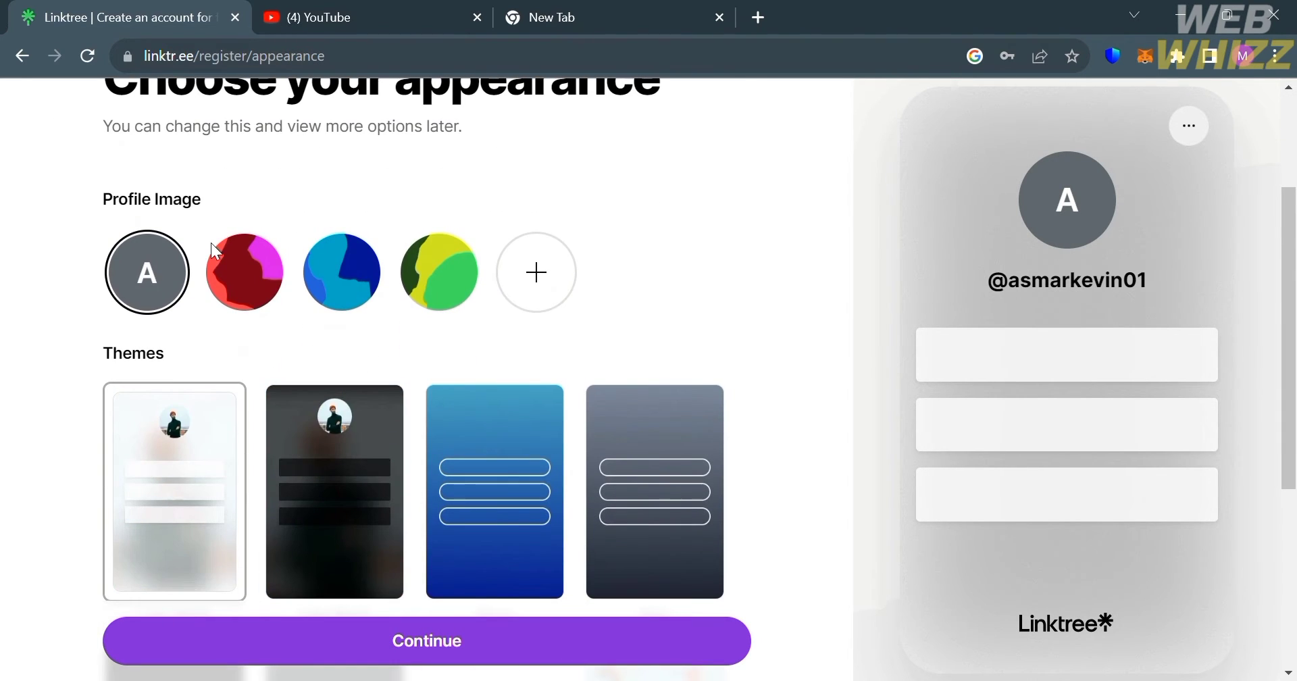
pyautogui.click(248, 274)
pyautogui.click(373, 295)
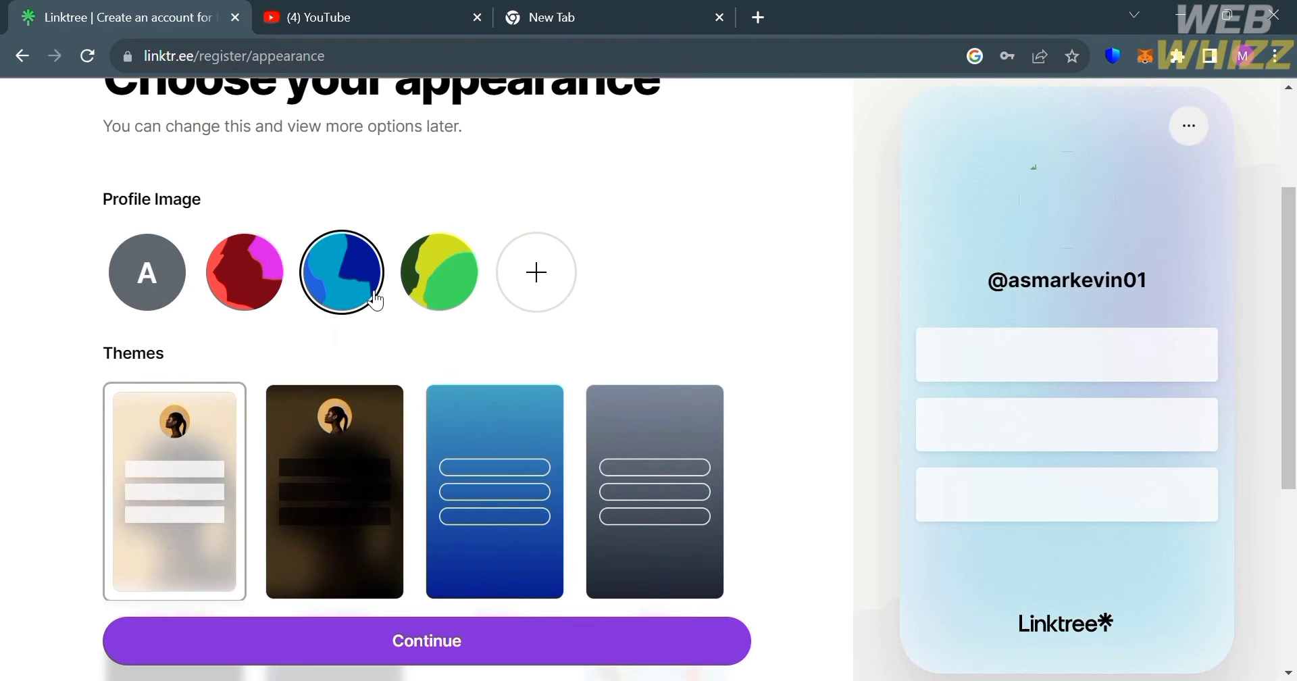
pyautogui.click(440, 295)
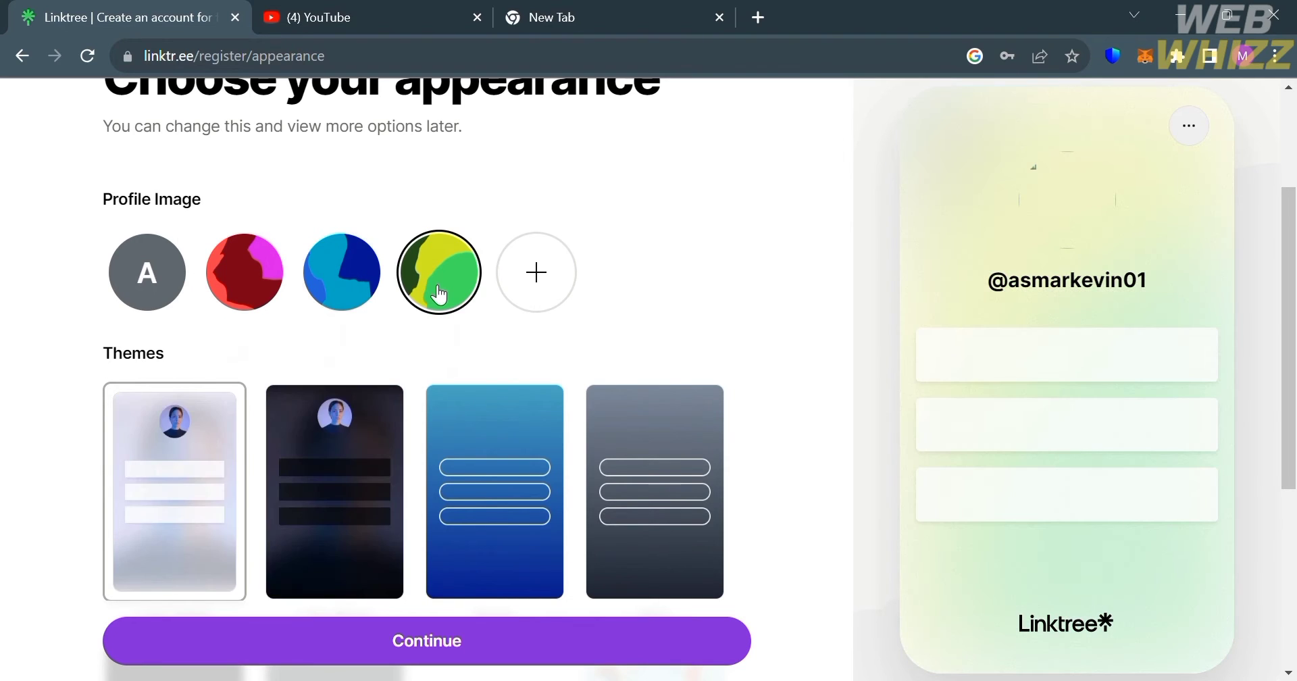
# - Try the Lake Black, Spray and Linktree x Luke John Matthew Arnold themes on the profile
pyautogui.click(391, 530)
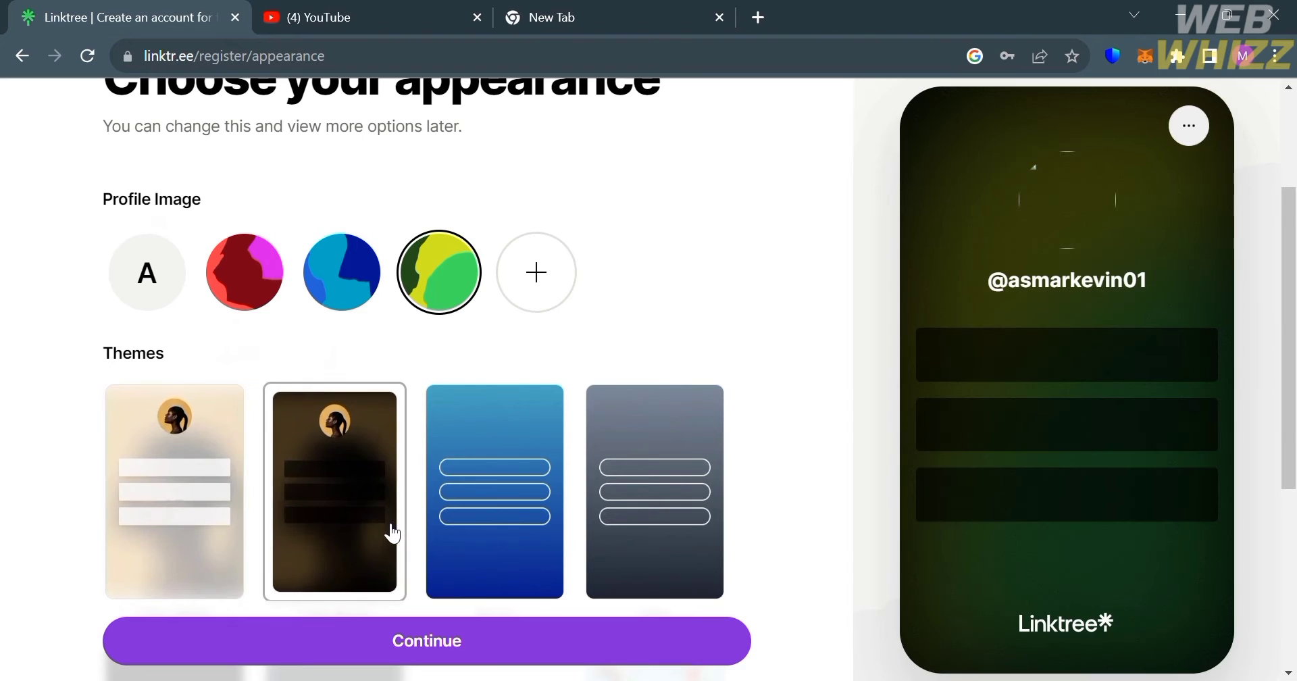
pyautogui.click(505, 543)
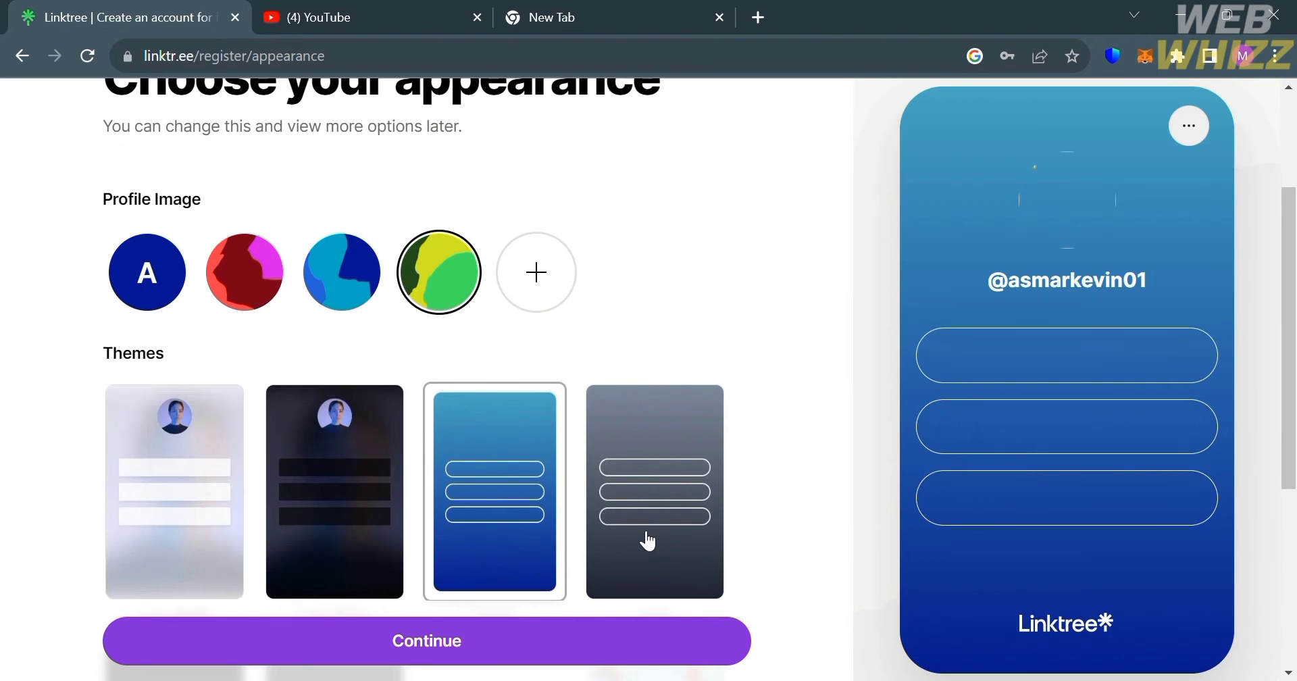
pyautogui.scroll(-5, 698, 533)
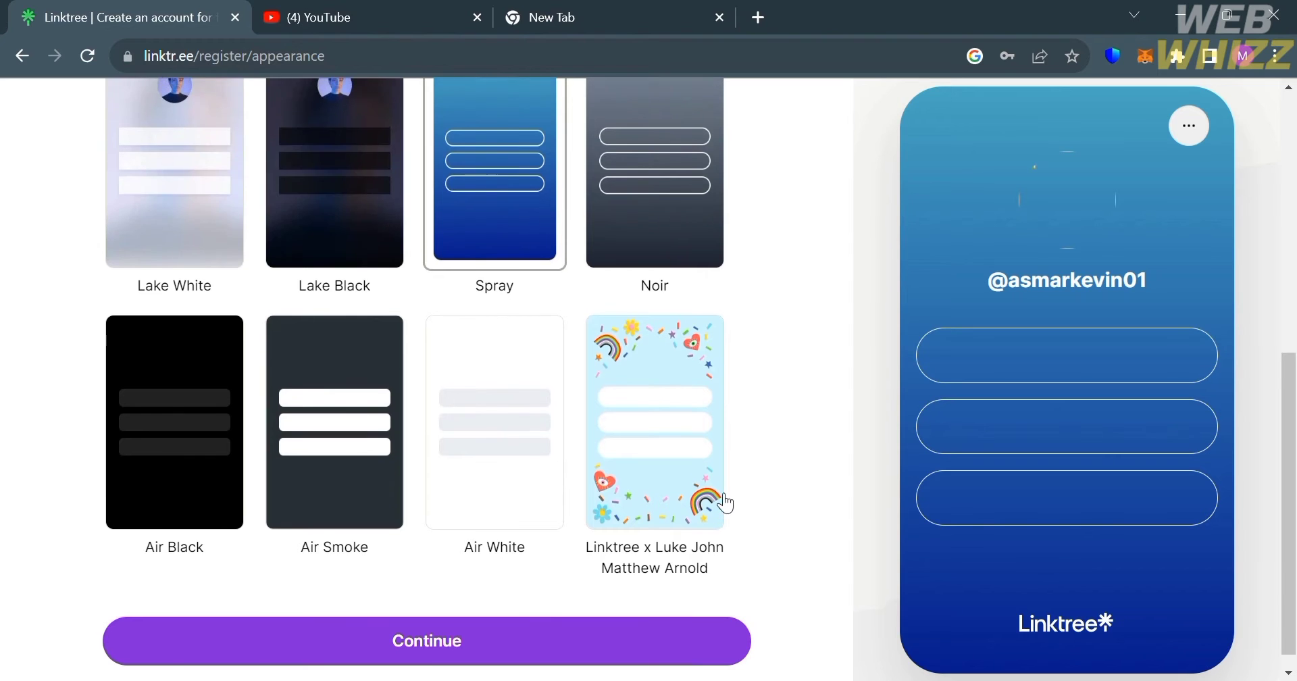
pyautogui.scroll(1, 725, 500)
pyautogui.click(727, 503)
pyautogui.scroll(5, 722, 500)
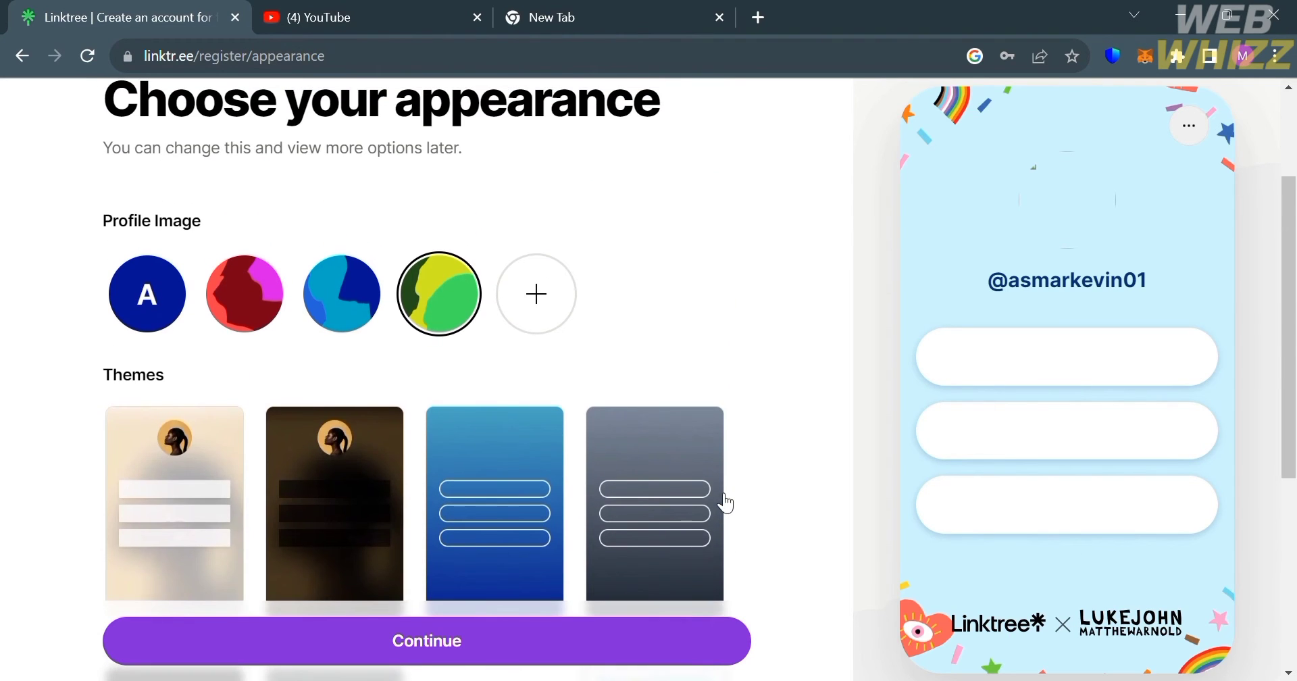
# - Open the custom profile image upload and search Google Images for "monkey luffy" in the other browser tab
pyautogui.click(550, 298)
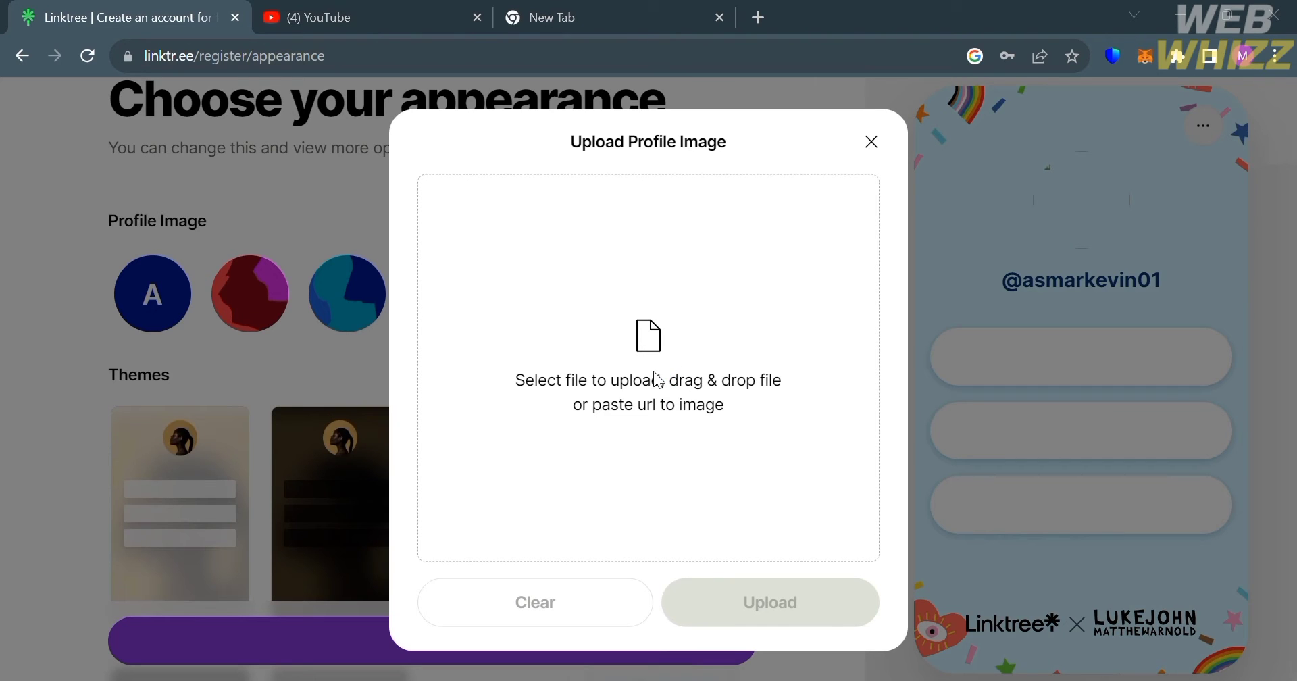
pyautogui.click(640, 11)
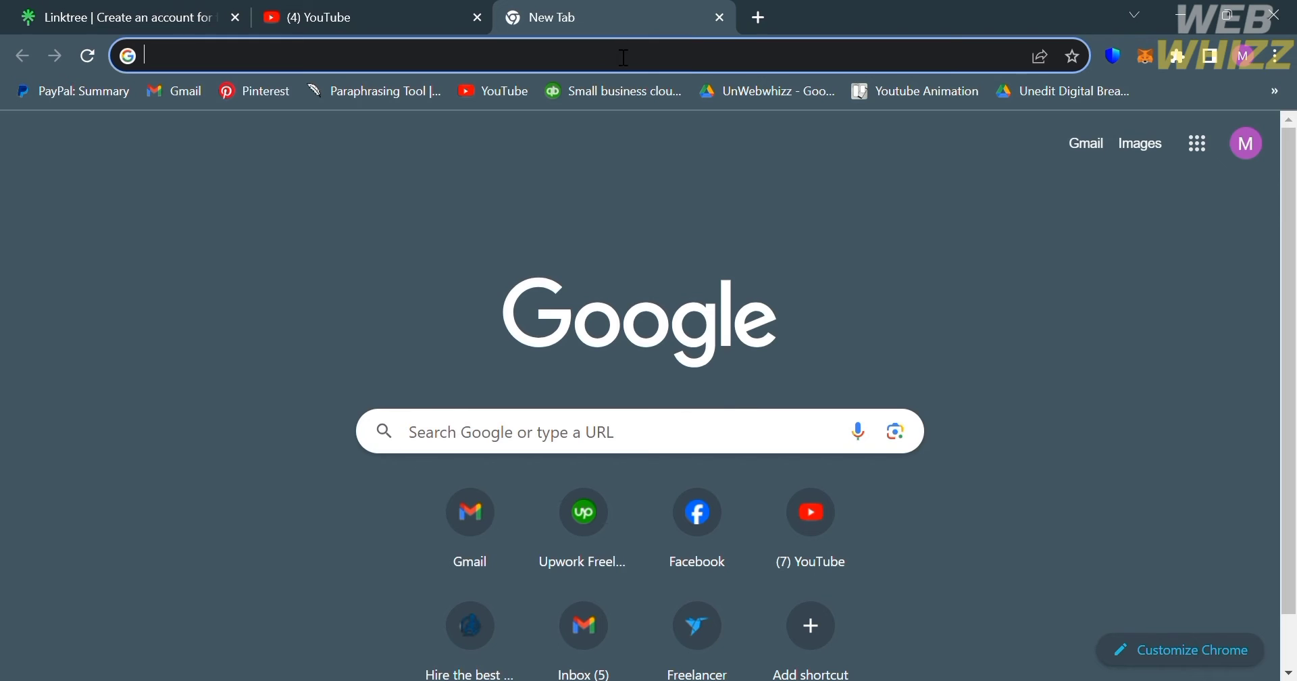
pyautogui.write('monkey luffy')
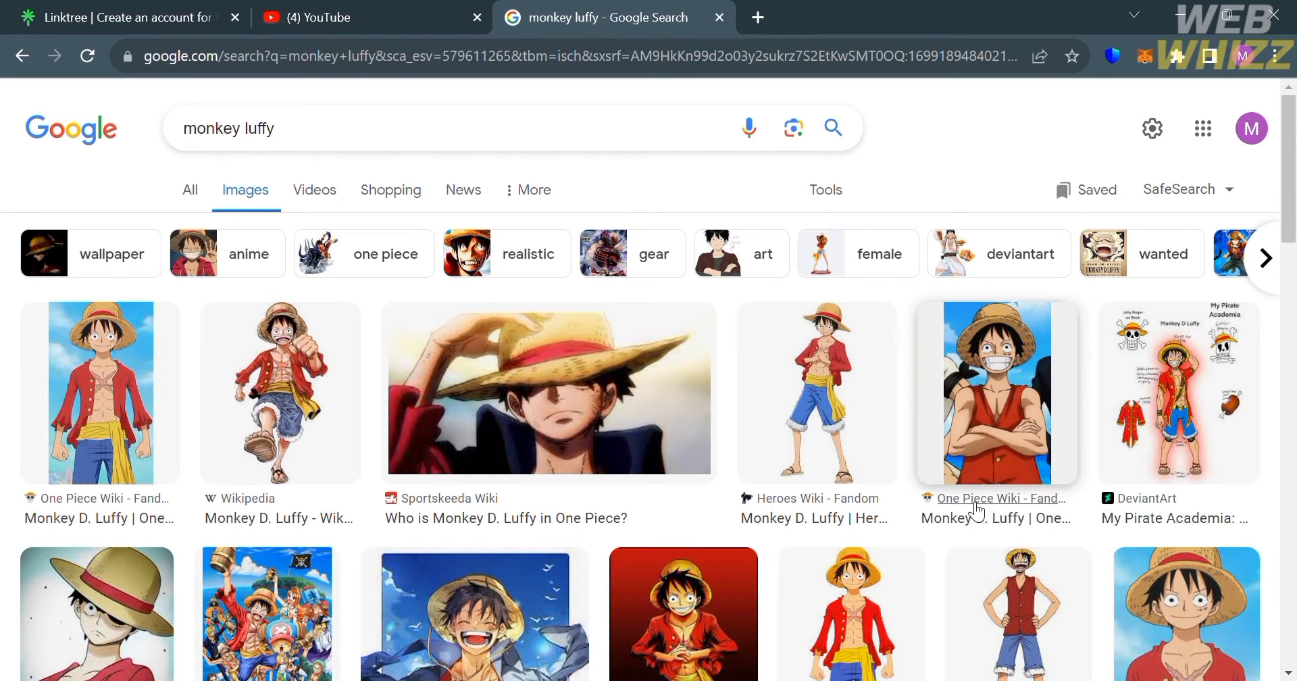
pyautogui.click(887, 618)
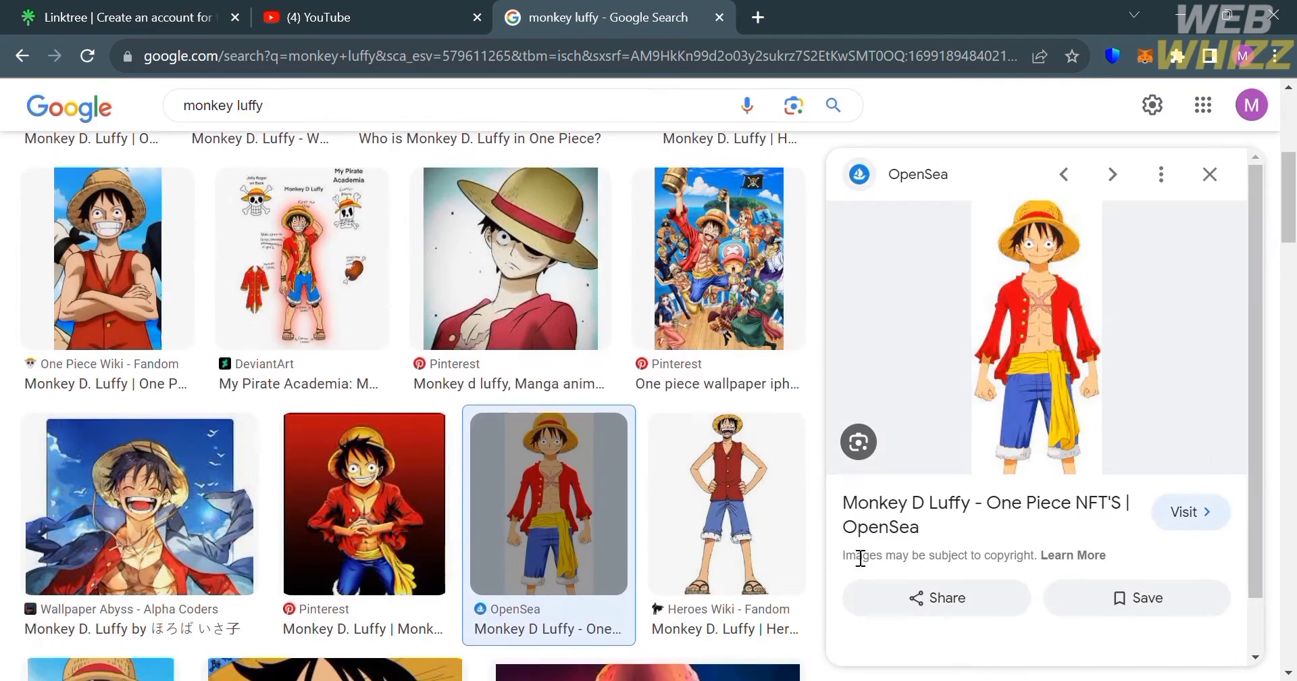
pyautogui.click(1028, 429)
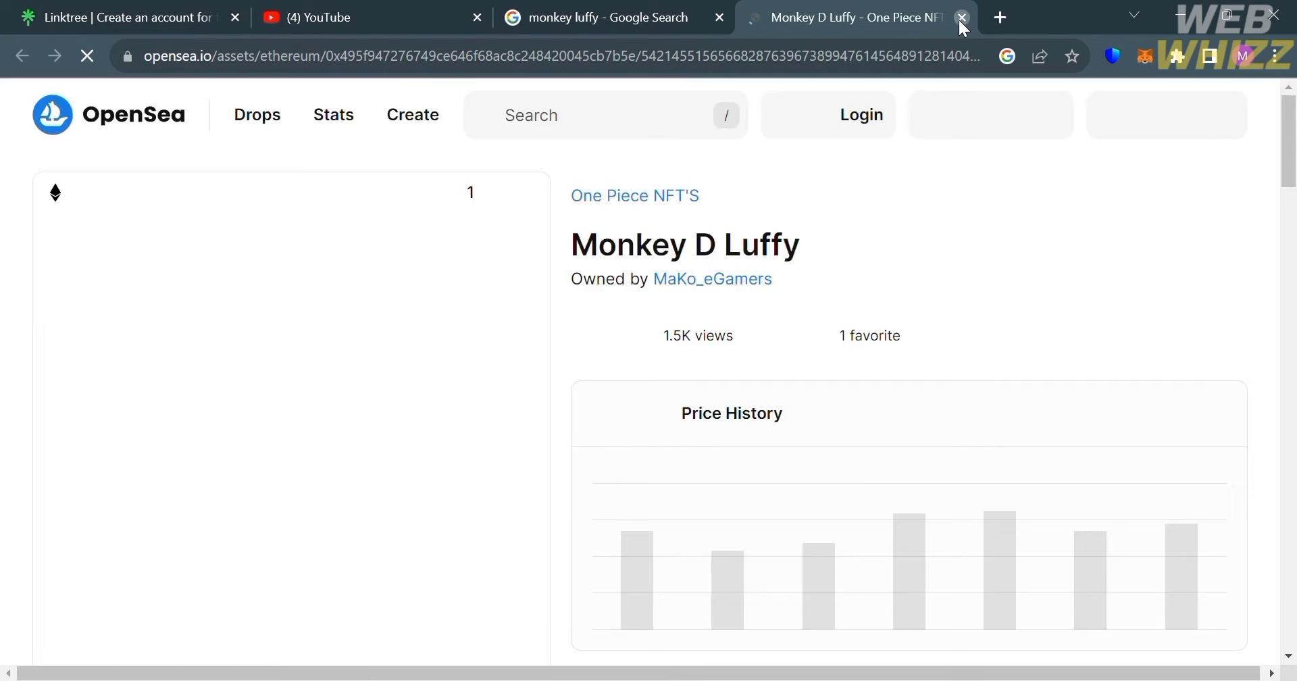
pyautogui.click(962, 18)
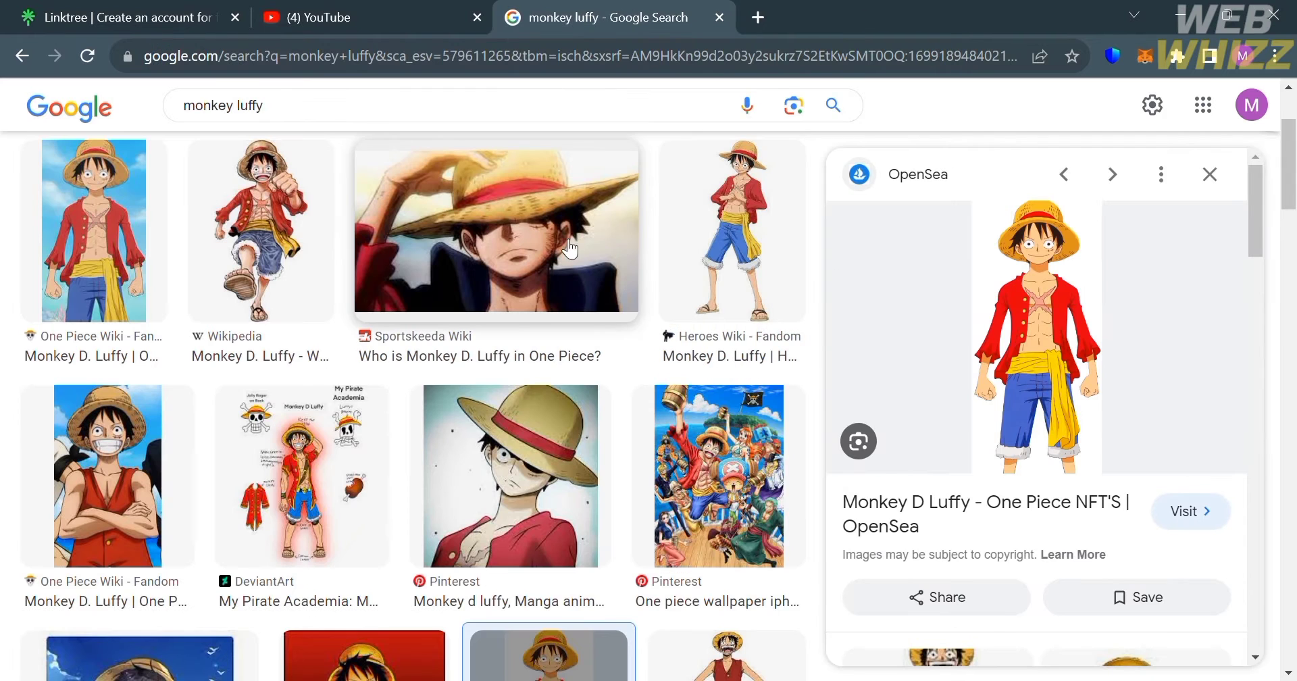
pyautogui.scroll(-8, 514, 493)
pyautogui.click(647, 378)
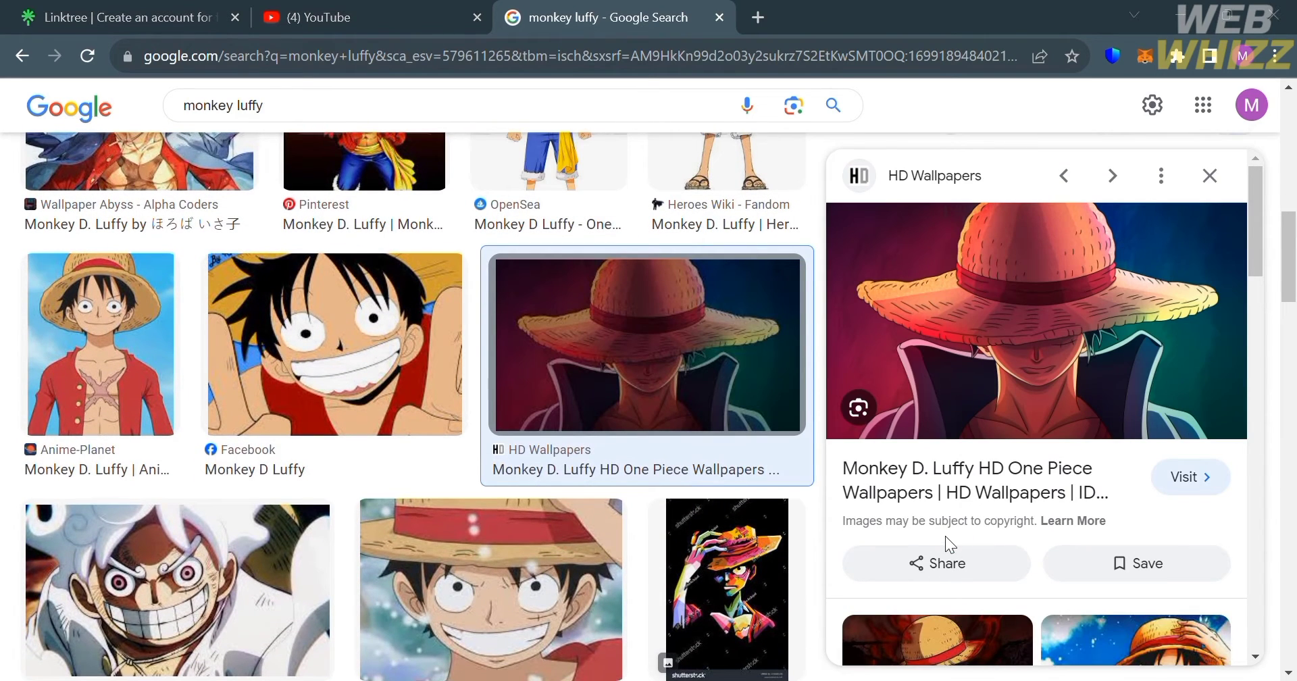
pyautogui.click(363, 9)
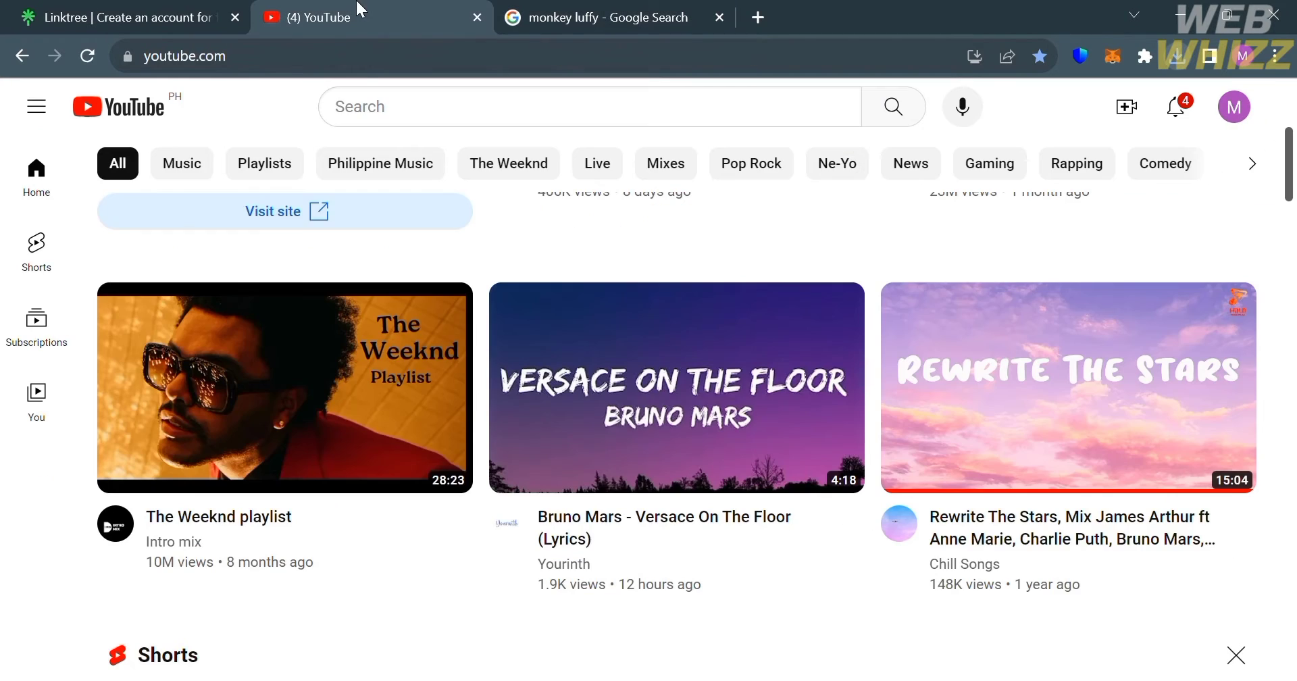
pyautogui.click(140, 8)
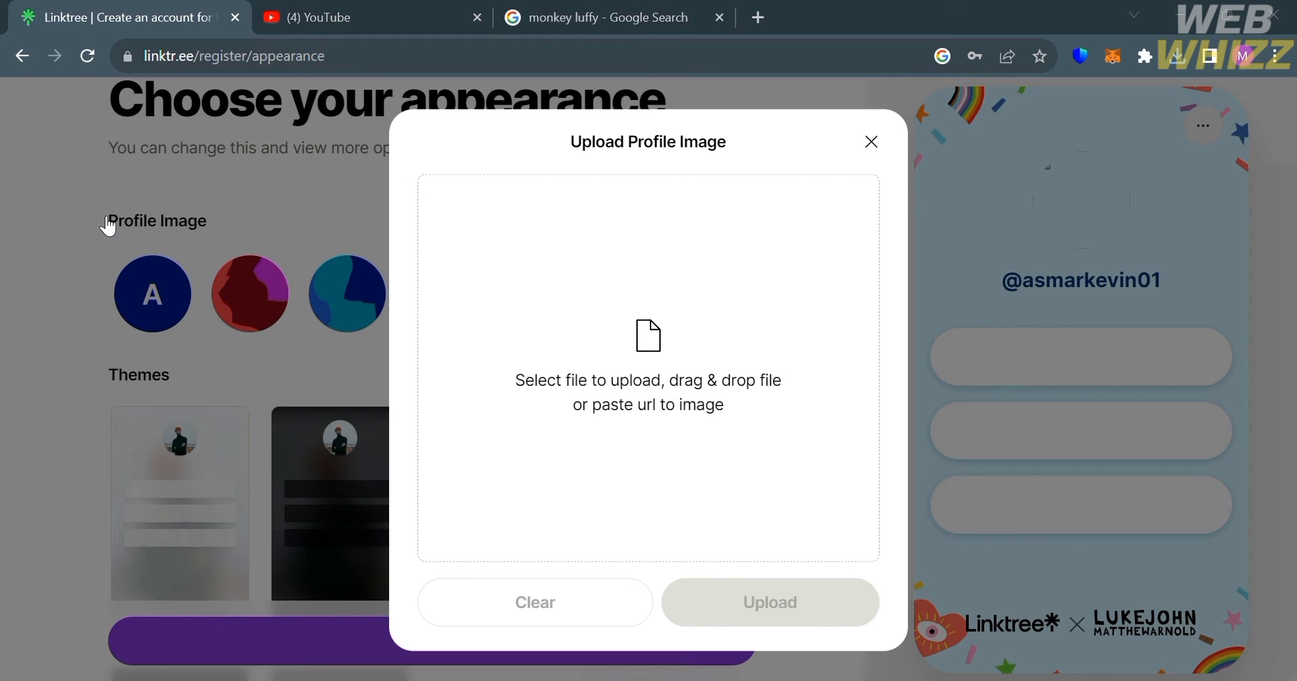
# - Paste the copied image, crop it to the proposed square and upload it as the profile image
pyautogui.hotkey('ctrl', 'v')
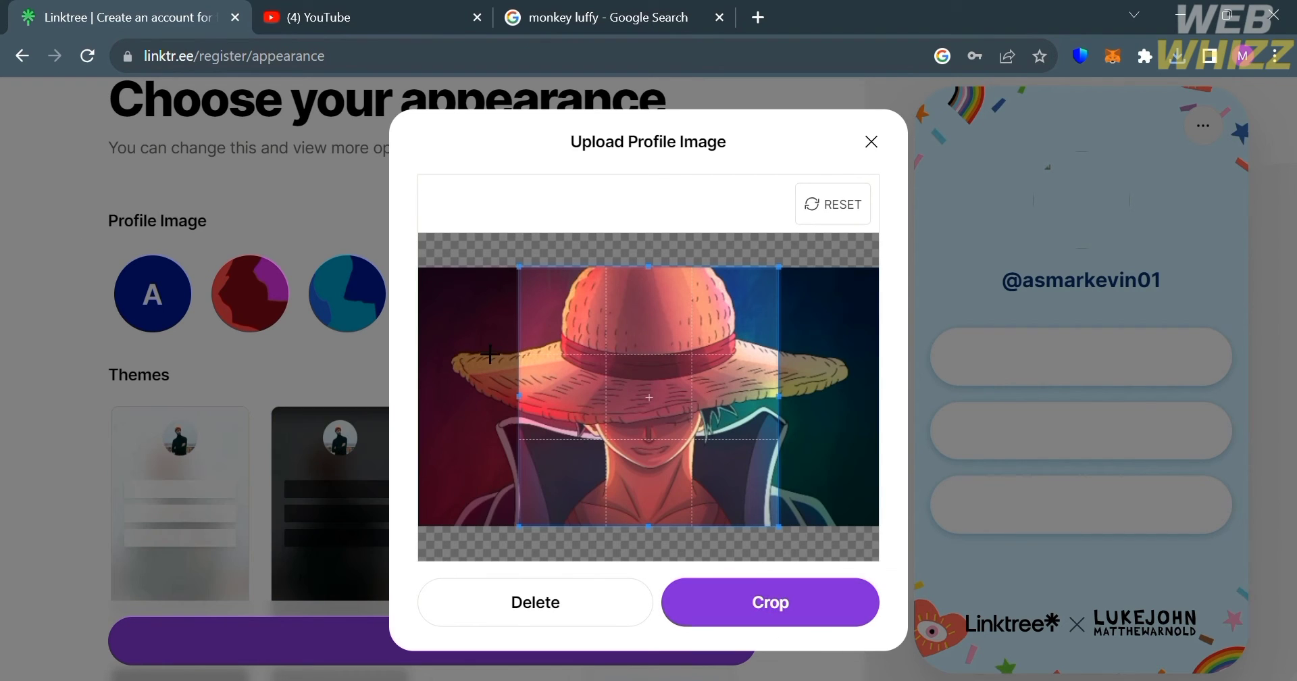
pyautogui.click(784, 608)
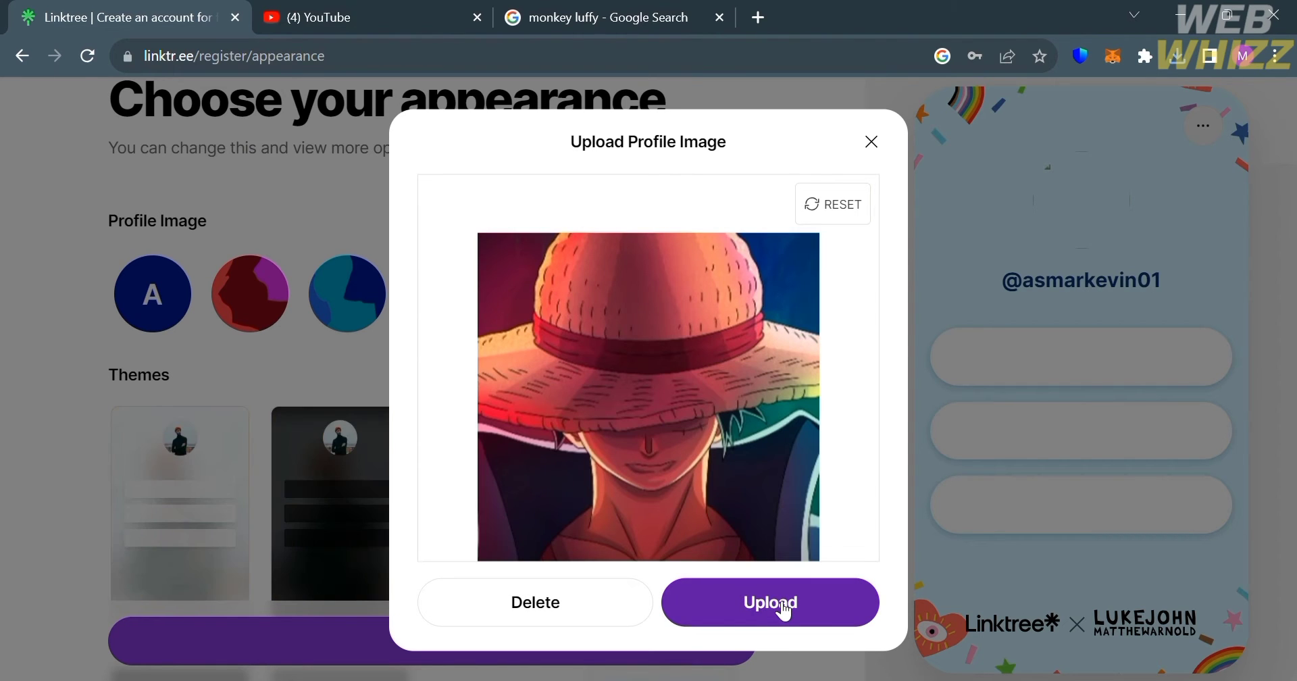
pyautogui.click(786, 603)
# - Apply the Spray theme to the profile and continue to adding links
pyautogui.click(469, 470)
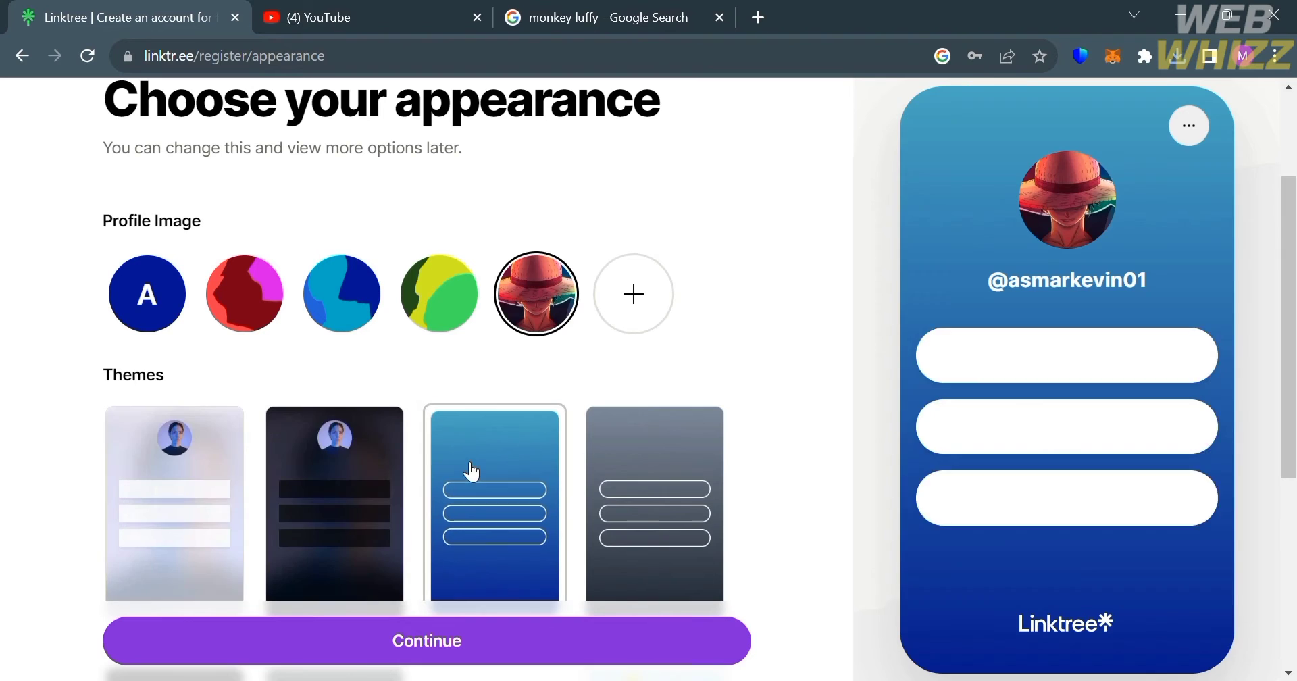
pyautogui.scroll(-5, 611, 628)
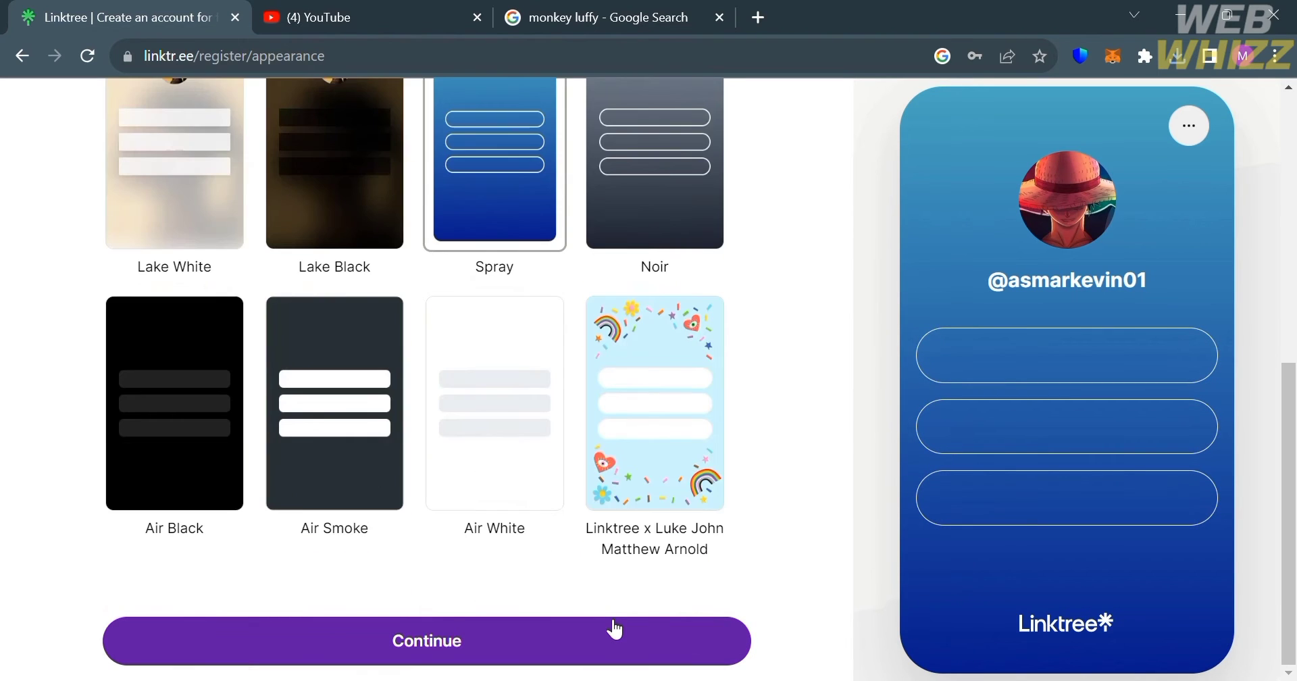
pyautogui.click(592, 652)
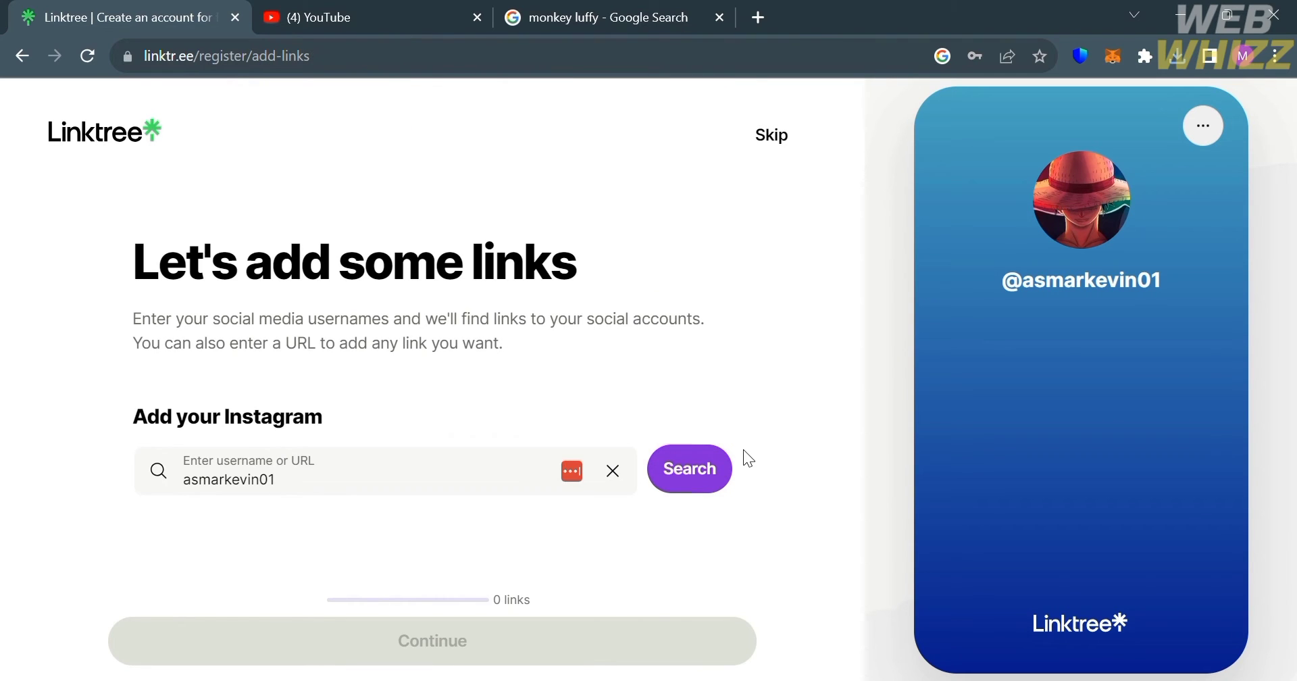
# - Search for social accounts under the prefilled profile username and look through the suggested profiles
pyautogui.click(696, 468)
pyautogui.click(459, 487)
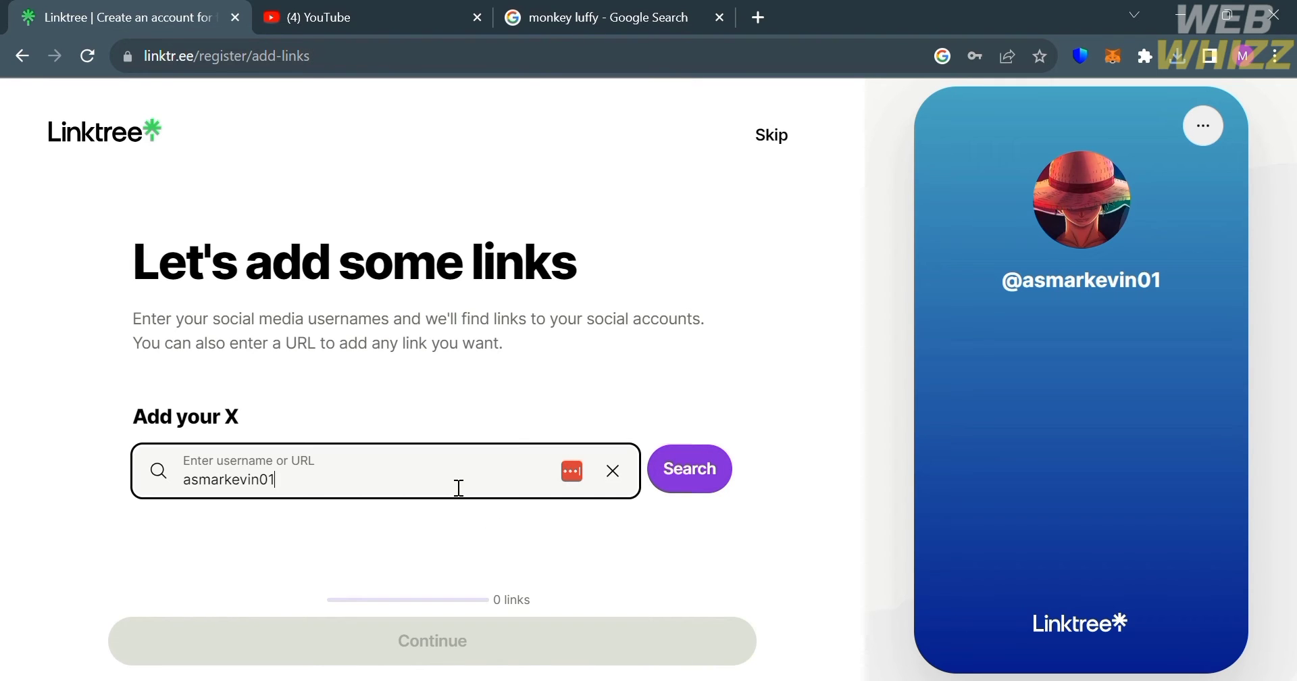
pyautogui.click(681, 473)
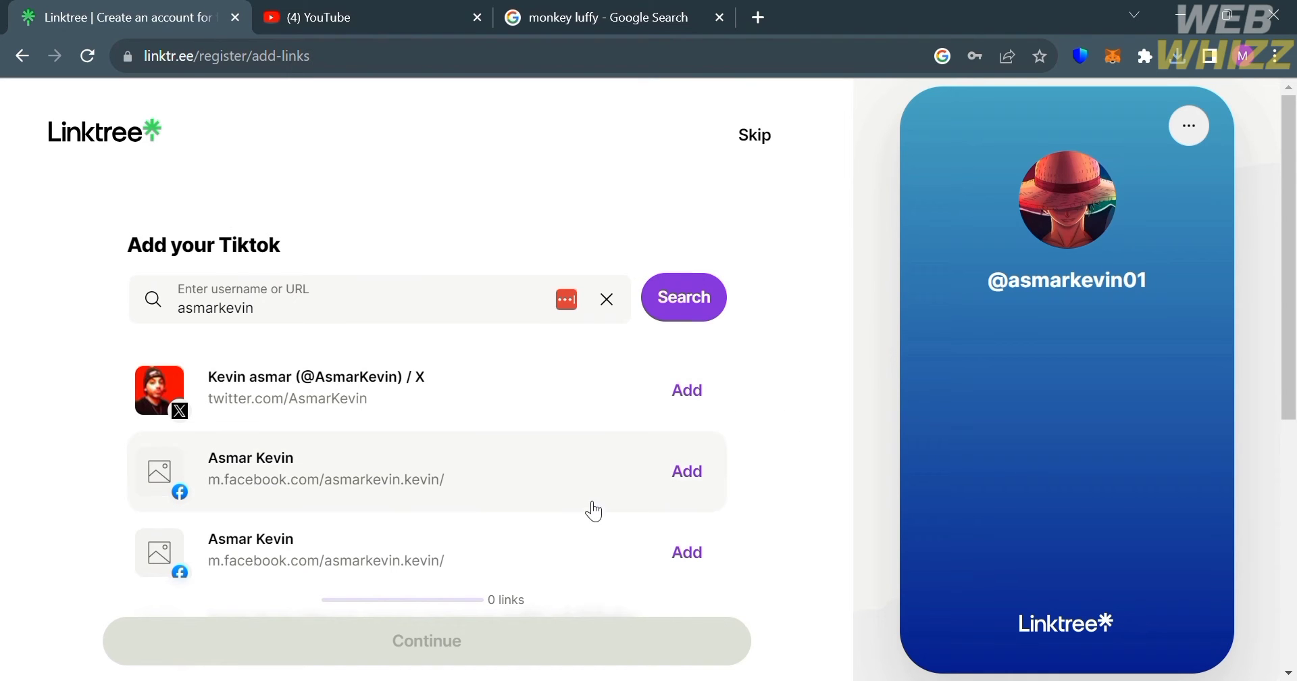
pyautogui.scroll(-5, 746, 442)
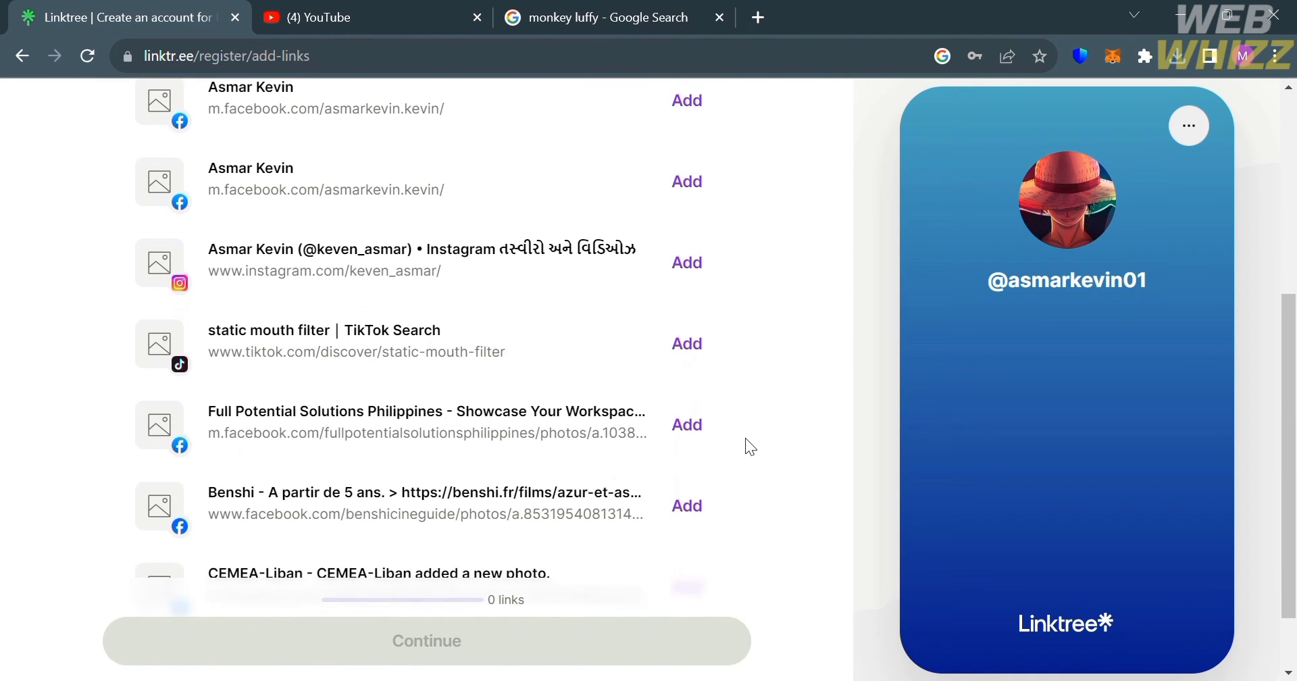
pyautogui.scroll(5, 745, 438)
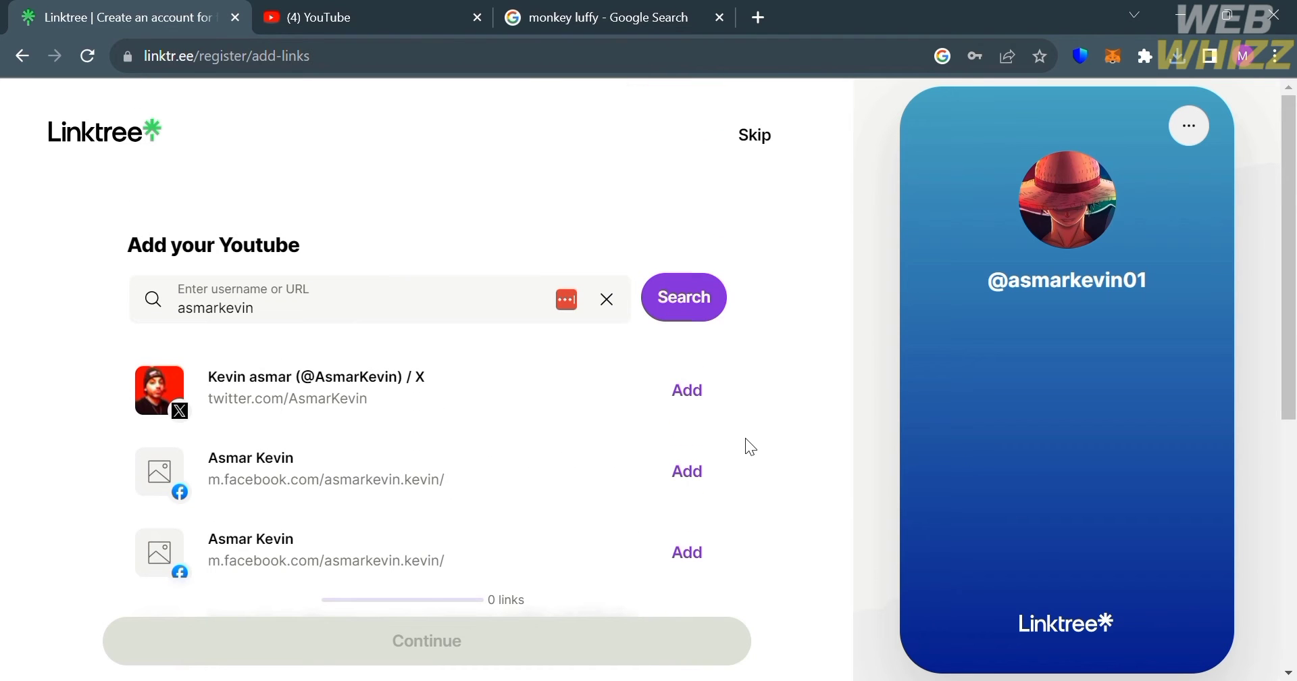
# - Skip adding social links during registration and dismiss the Linktree setup checklist
pyautogui.click(776, 152)
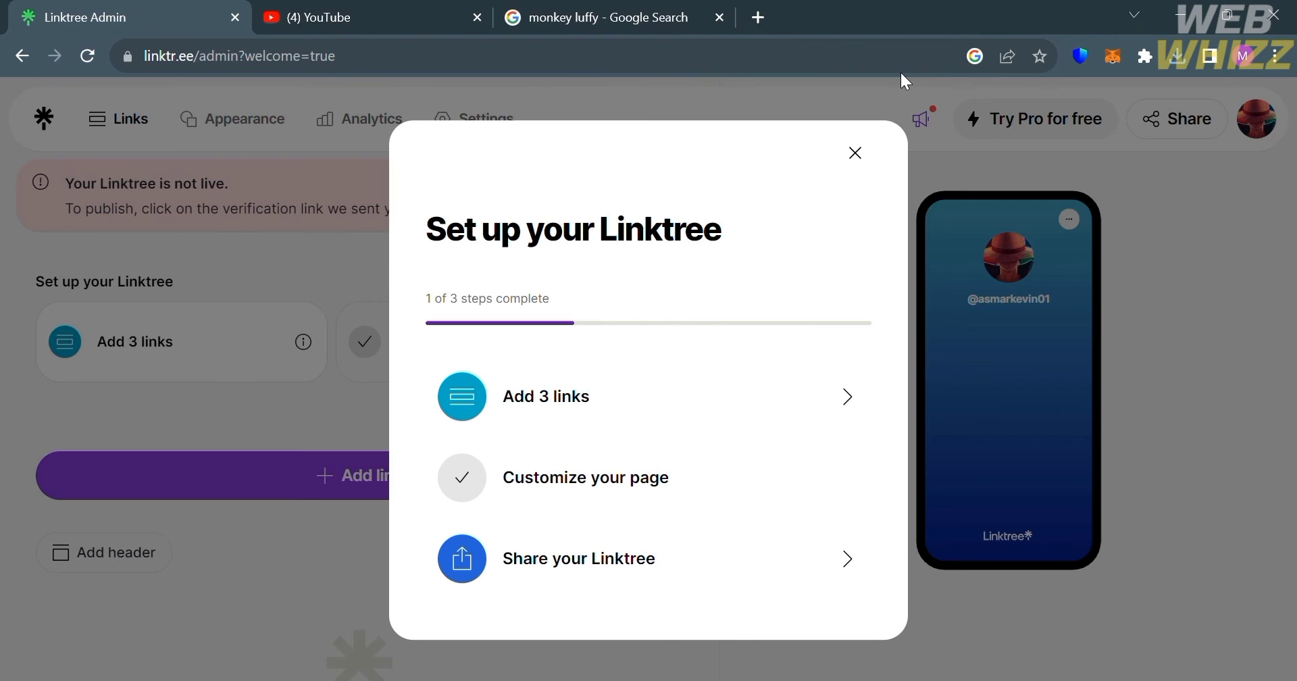
pyautogui.click(860, 163)
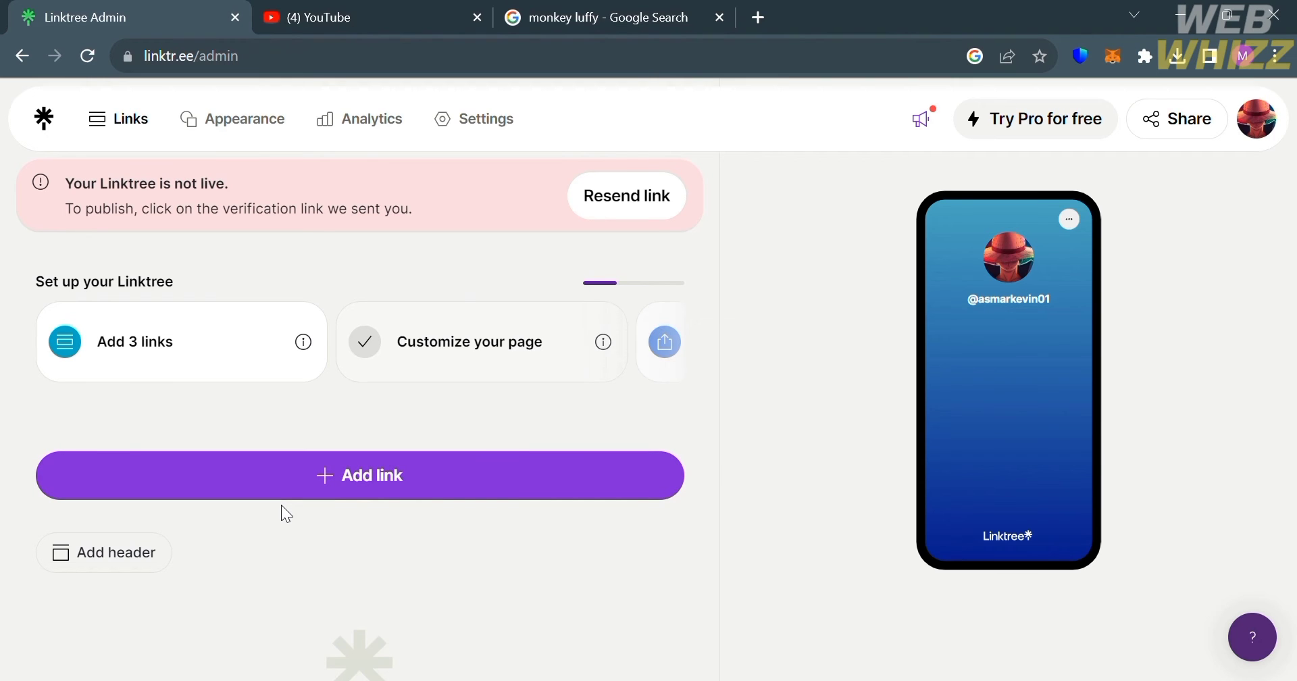
# - Set the profile bio in the appearance settings to "All my account are in here"
pyautogui.click(278, 131)
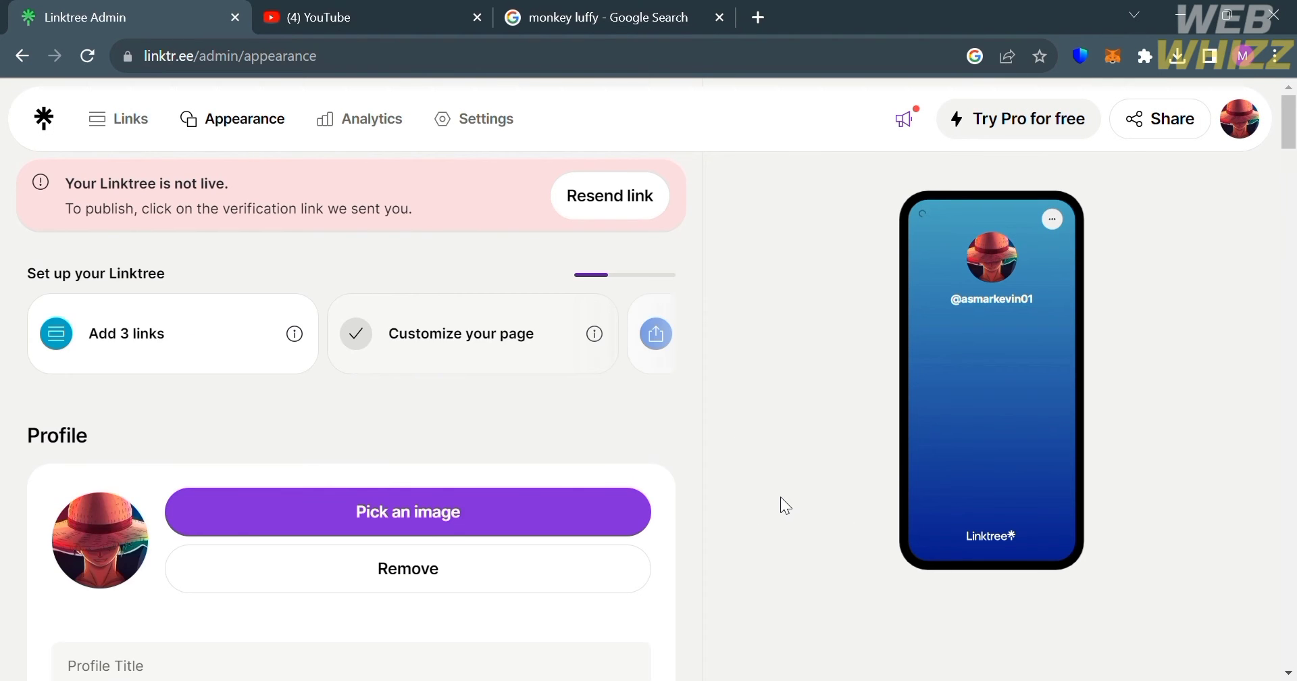
pyautogui.scroll(-5, 784, 503)
pyautogui.click(361, 366)
pyautogui.scroll(3, 361, 366)
pyautogui.scroll(-3, 362, 366)
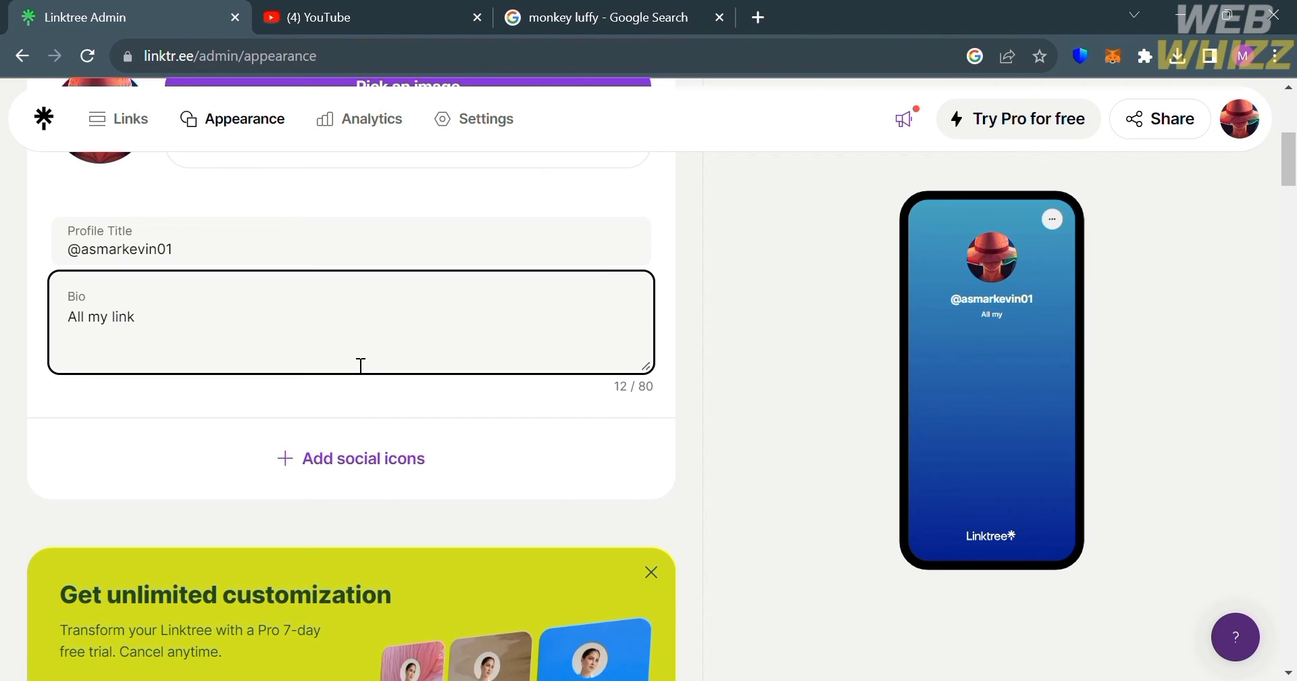
pyautogui.write('account are in here')
pyautogui.click(710, 423)
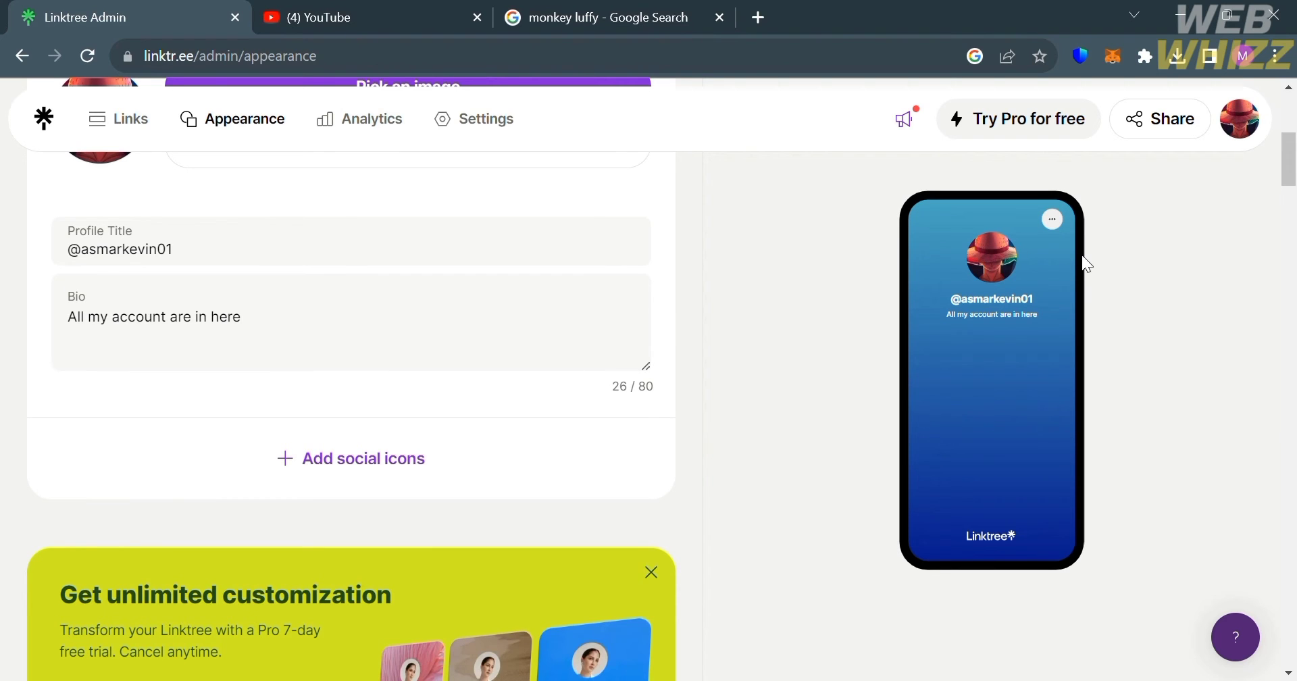
# - Open the social icon picker, search it for "world" and "f", and close it
pyautogui.scroll(5, 525, 434)
pyautogui.scroll(-5, 524, 434)
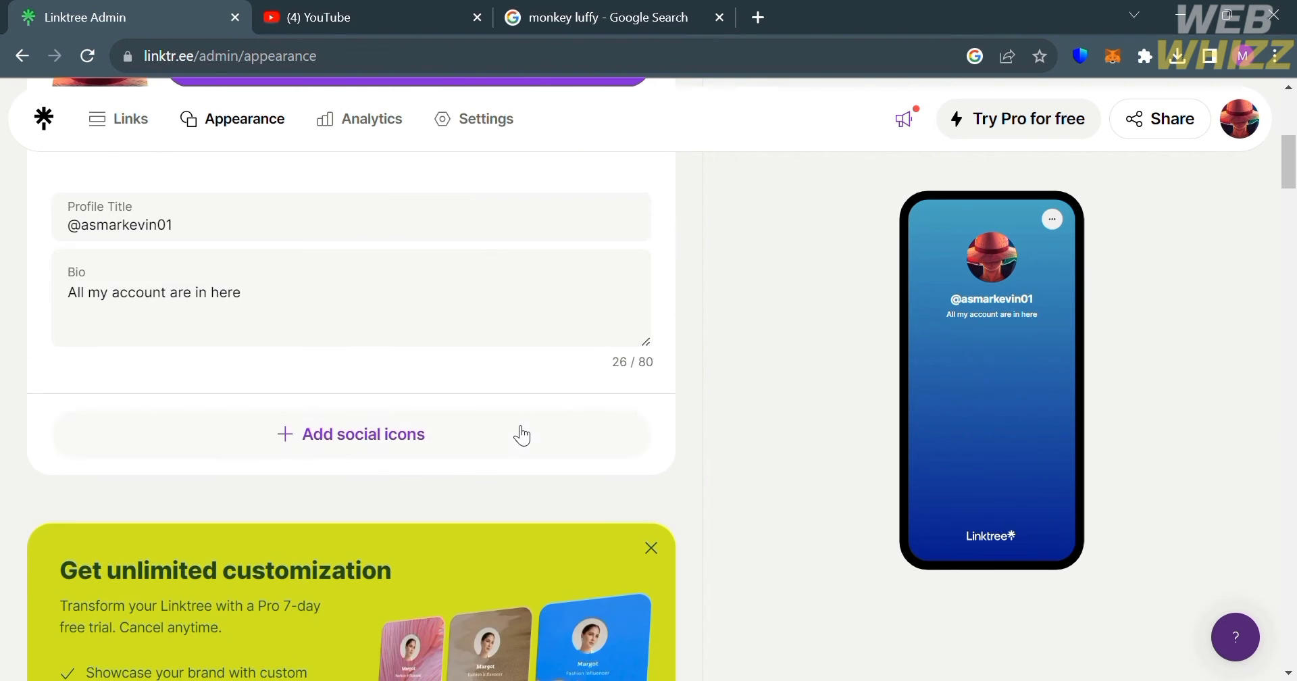
pyautogui.click(338, 436)
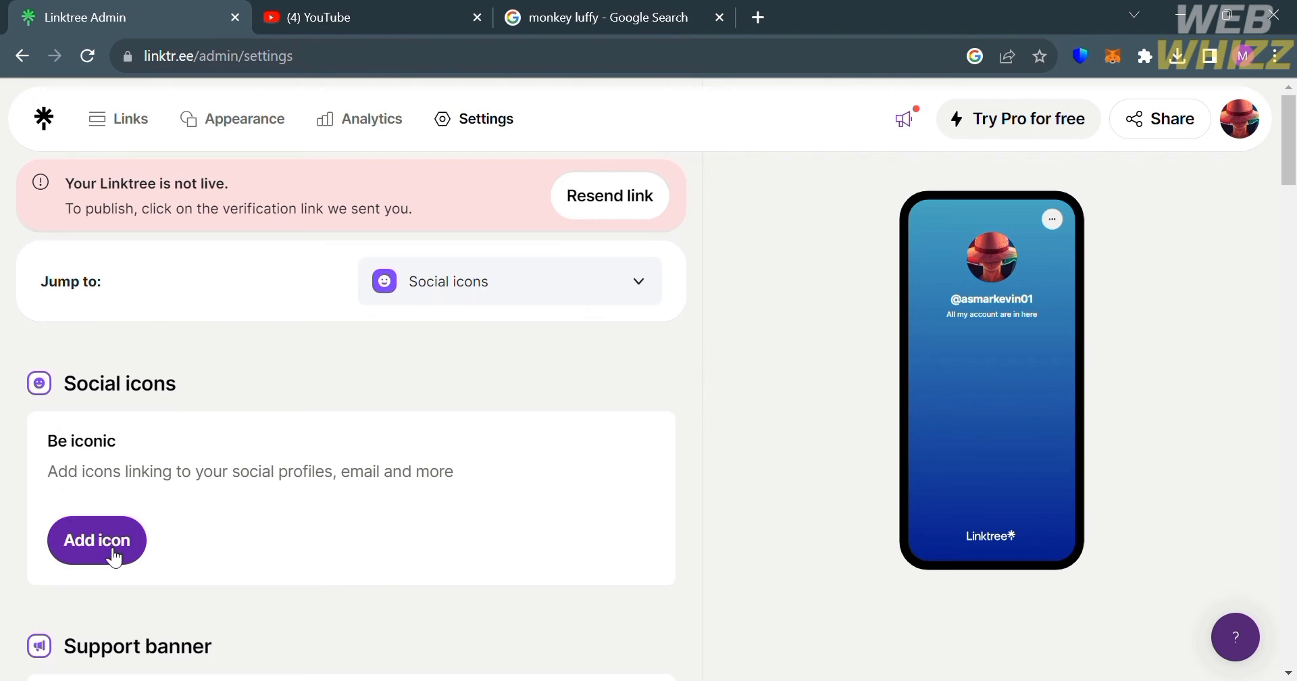
pyautogui.click(115, 558)
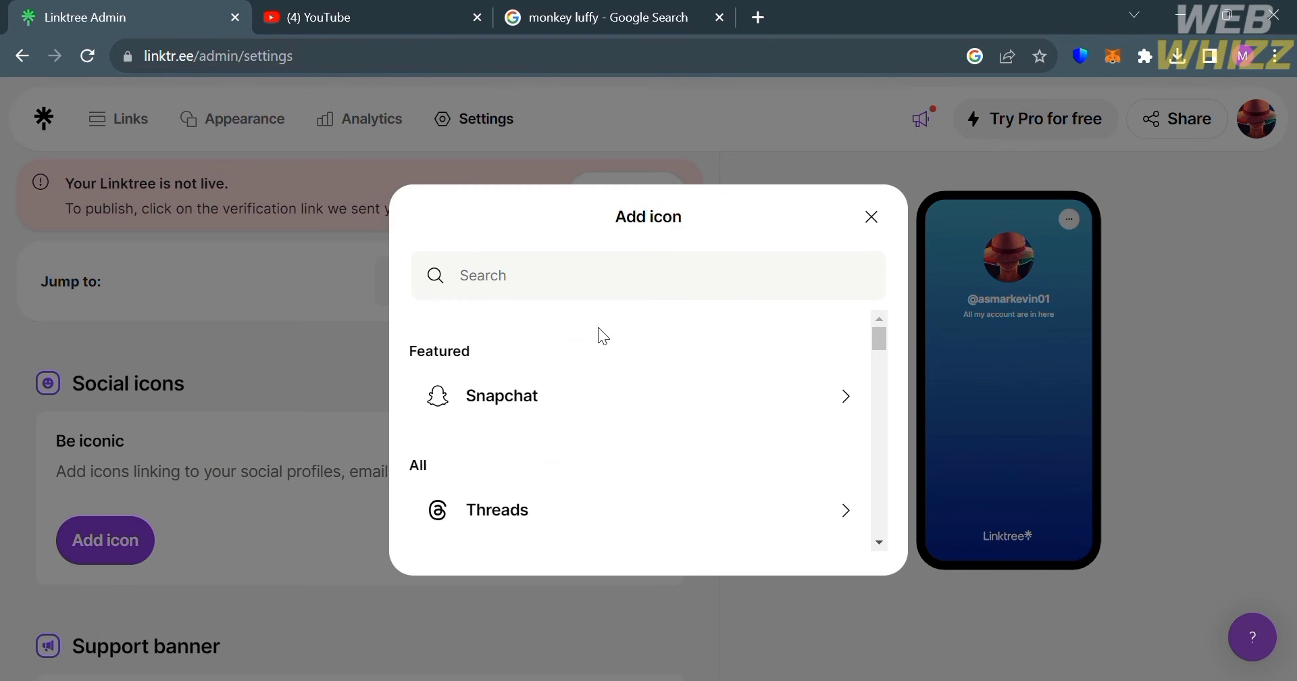
pyautogui.click(598, 289)
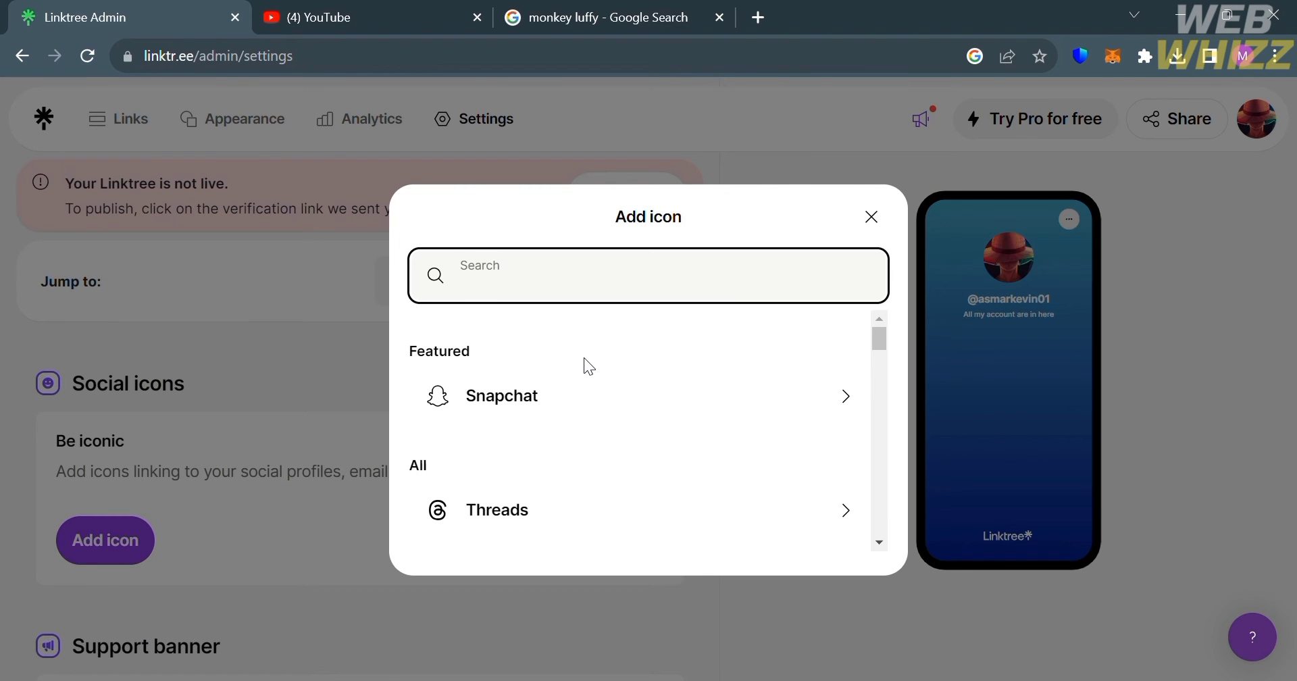
pyautogui.write('wor')
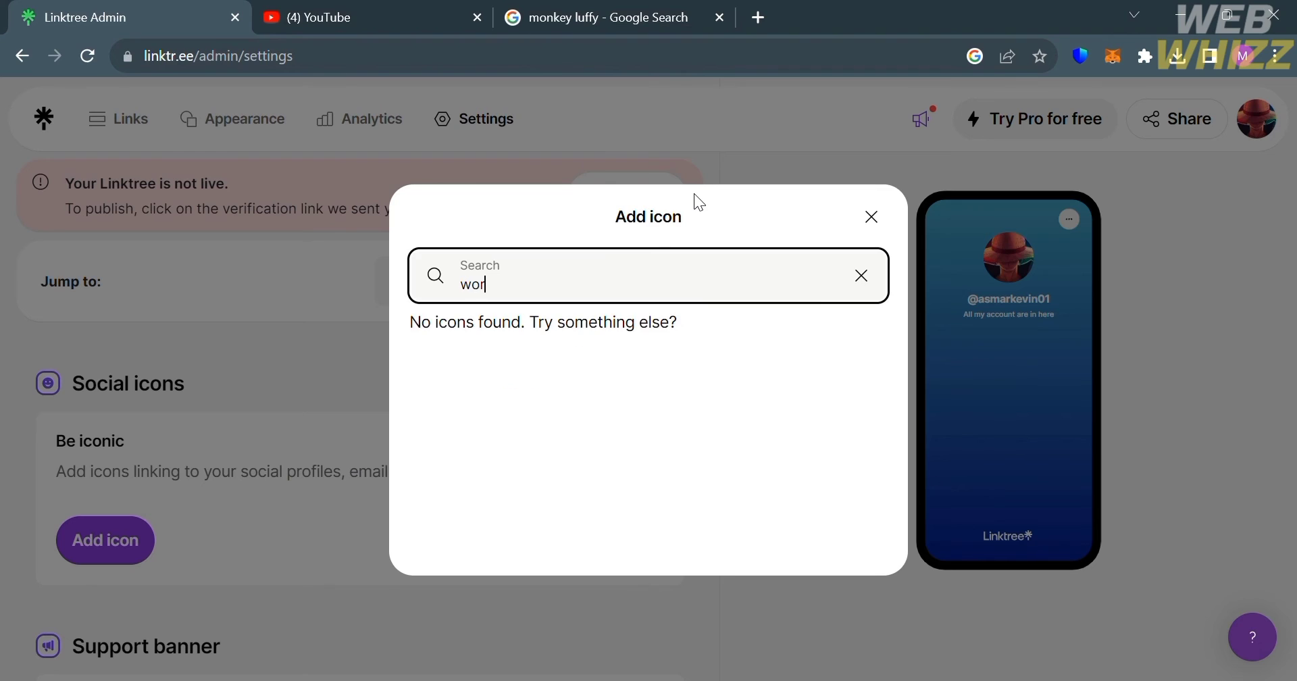
pyautogui.write('ld')
pyautogui.press('BackSpace')
pyautogui.press('BackSpace')
pyautogui.press('BackSpace')
pyautogui.press('BackSpace')
pyautogui.press('BackSpace')
pyautogui.write('fb')
pyautogui.press('BackSpace')
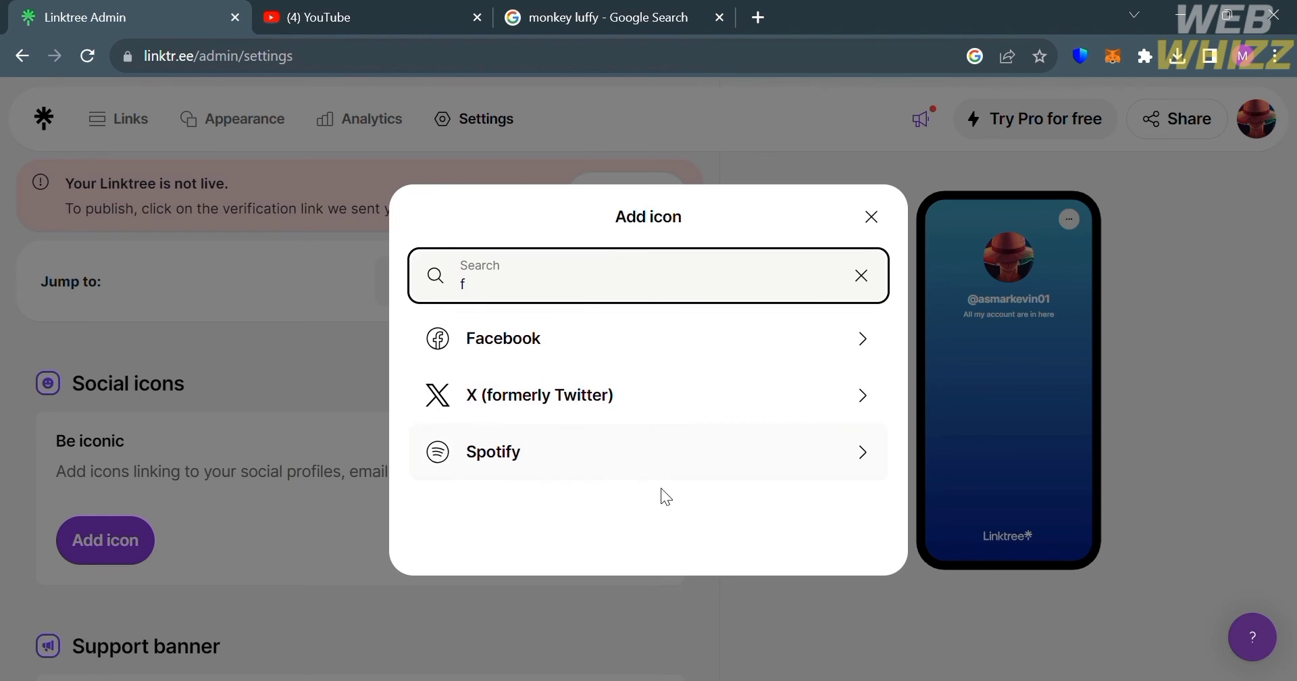
pyautogui.click(871, 217)
# - Examine the themes, background choices and button styles available in the appearance settings
pyautogui.click(232, 119)
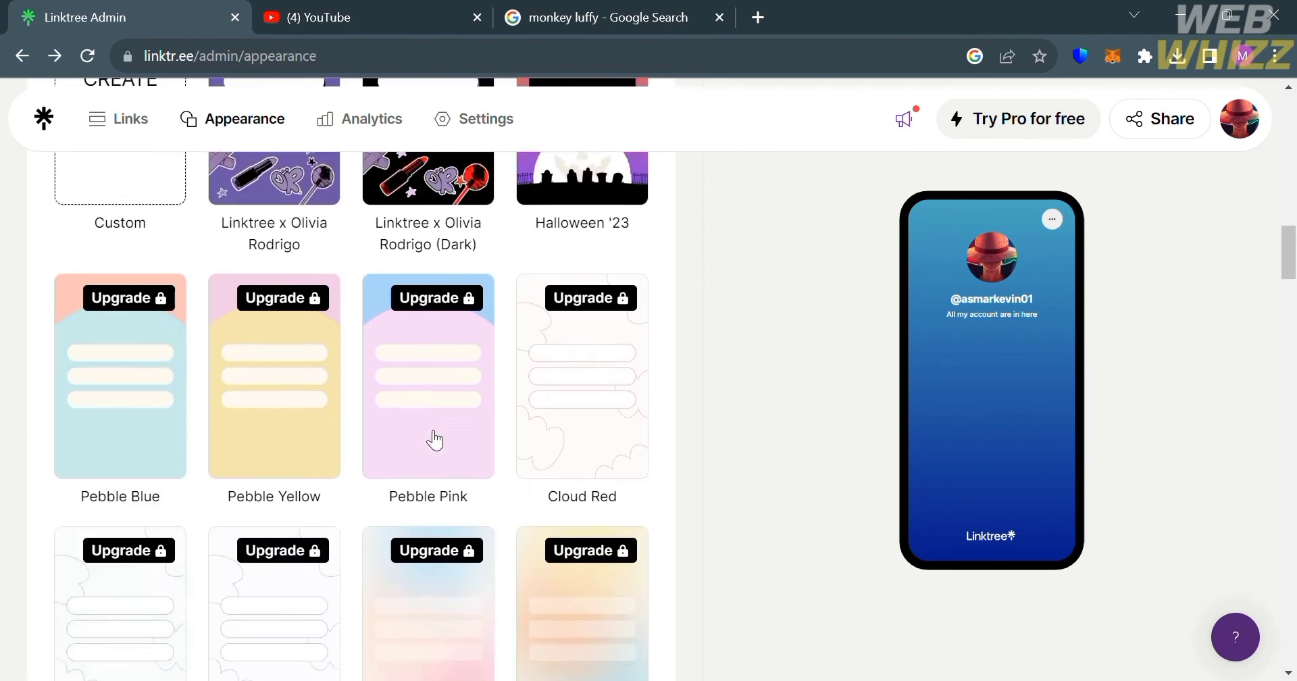
pyautogui.scroll(-4, 436, 440)
pyautogui.scroll(4, 435, 441)
pyautogui.scroll(-7, 435, 441)
pyautogui.scroll(-2, 436, 441)
pyautogui.scroll(15, 432, 436)
pyautogui.moveTo(610, 333)
pyautogui.scroll(-15, 633, 443)
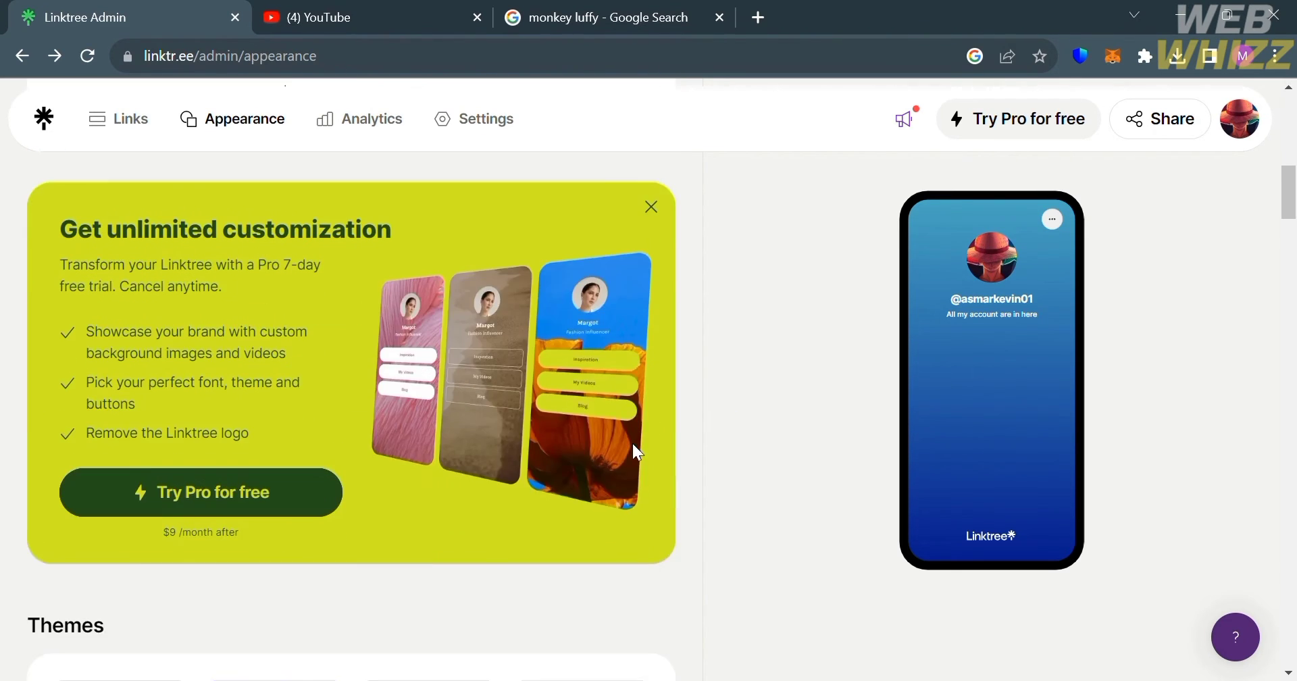
pyautogui.scroll(-20, 642, 454)
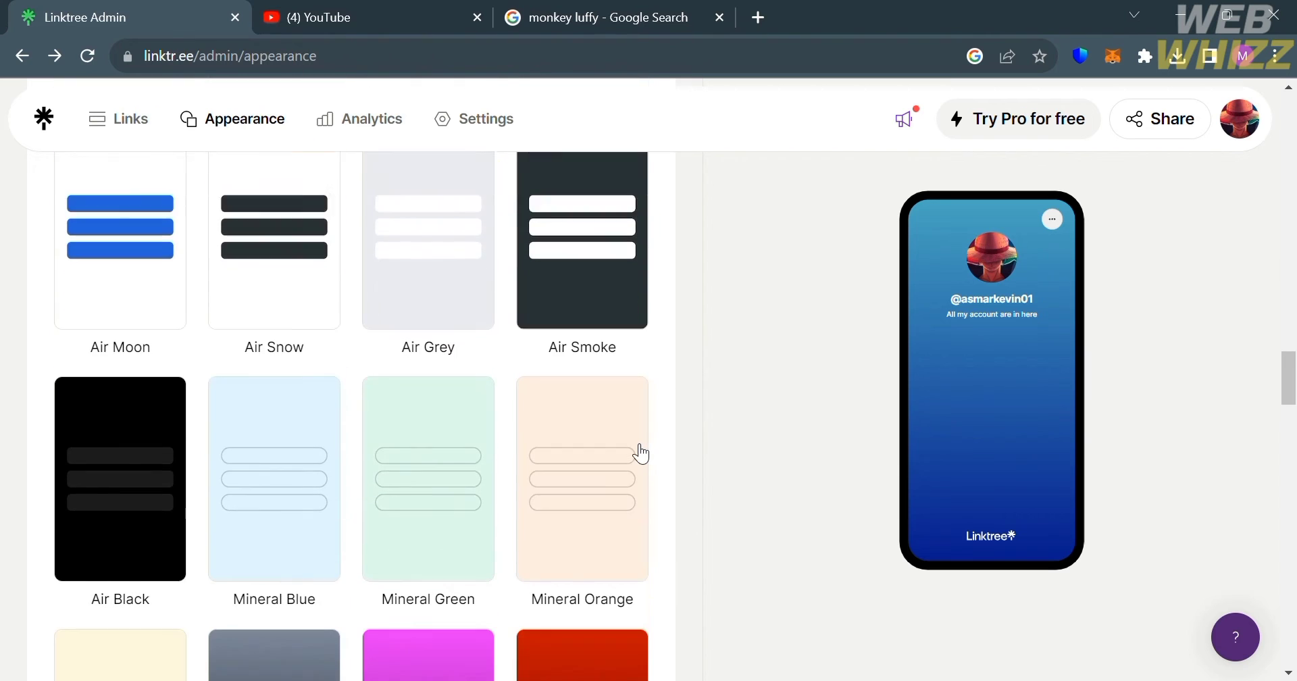
pyautogui.scroll(4, 632, 445)
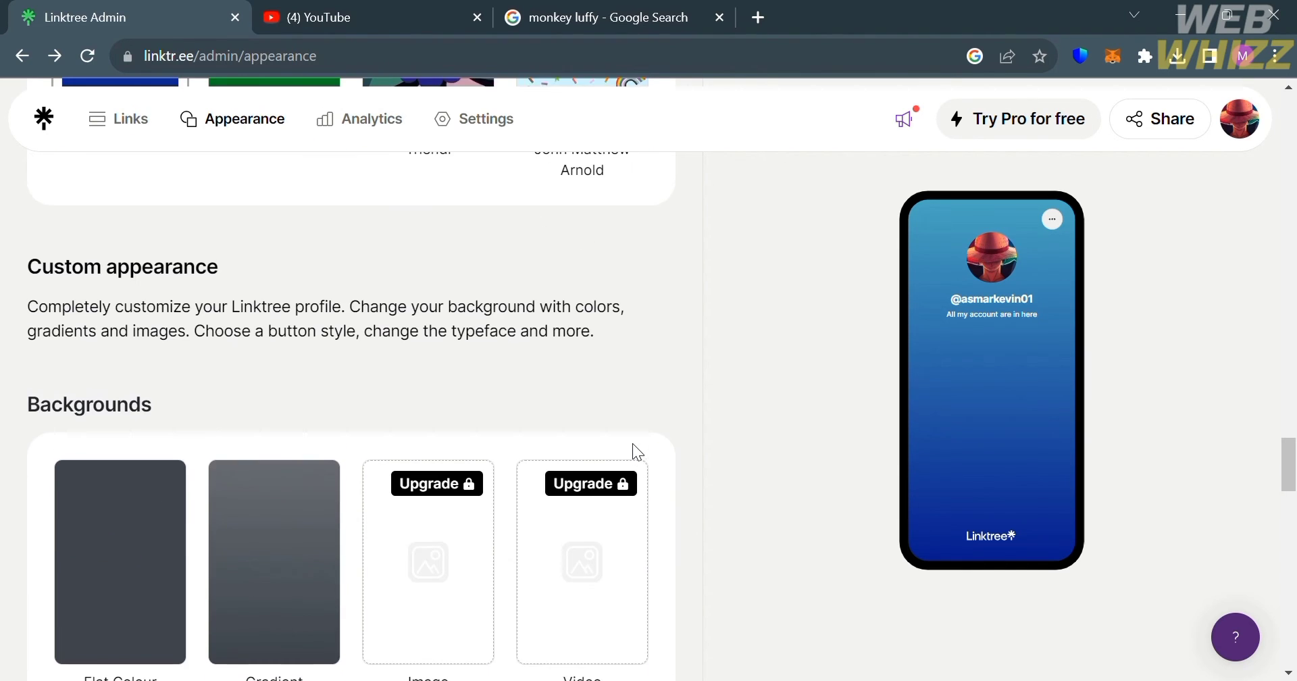
pyautogui.scroll(-12, 233, 574)
pyautogui.scroll(-5, 230, 576)
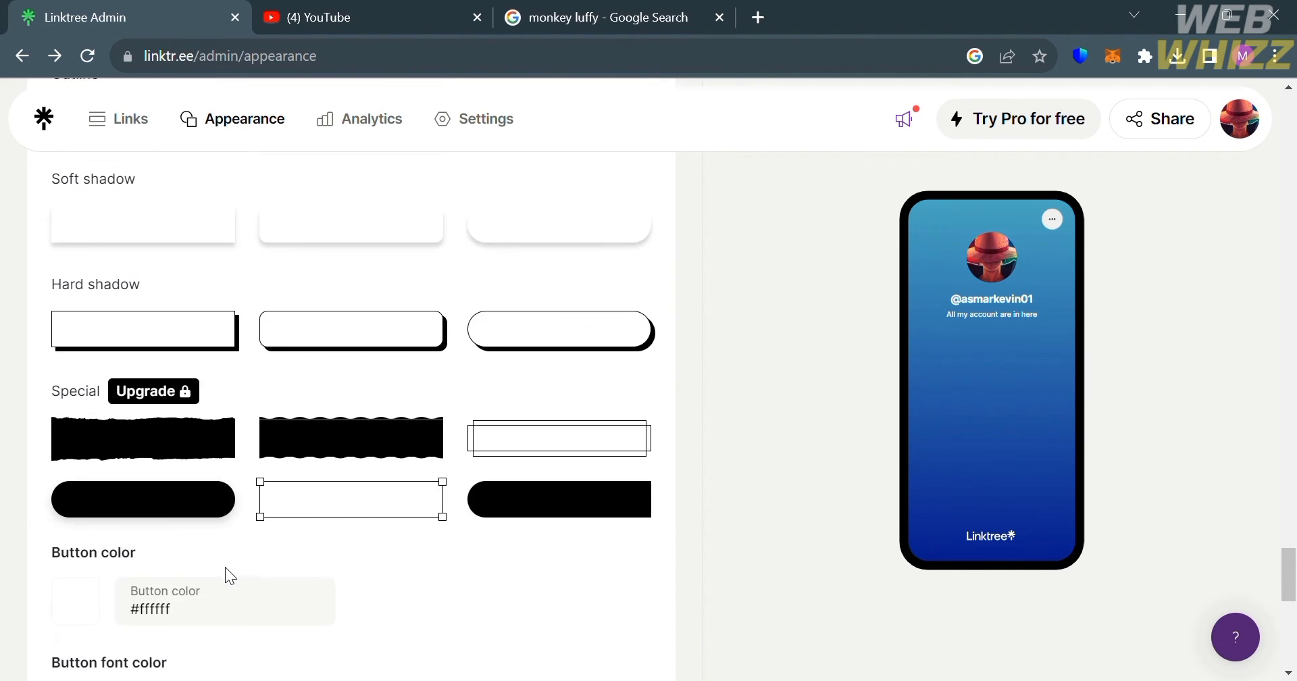
# - Apply the fully rounded Fill button style and look over the button color and font settings
pyautogui.scroll(5, 230, 576)
pyautogui.click(342, 334)
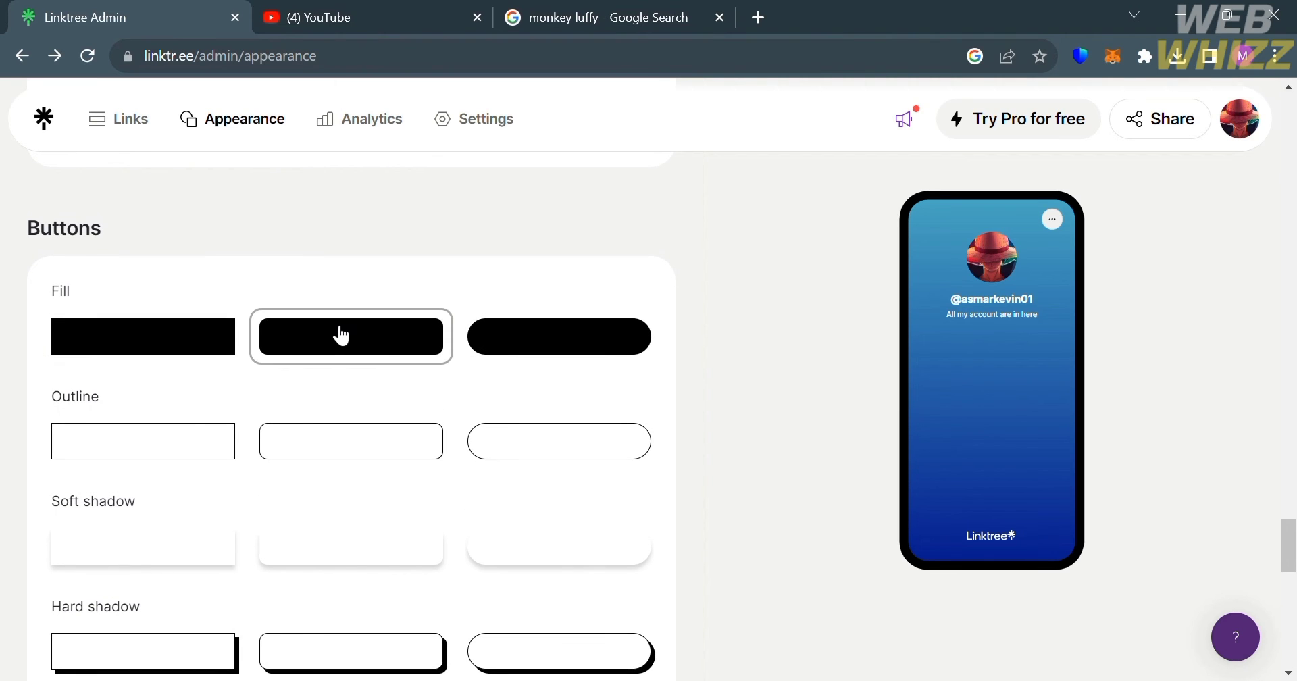
pyautogui.click(541, 352)
pyautogui.scroll(-5, 544, 357)
pyautogui.scroll(-7, 544, 356)
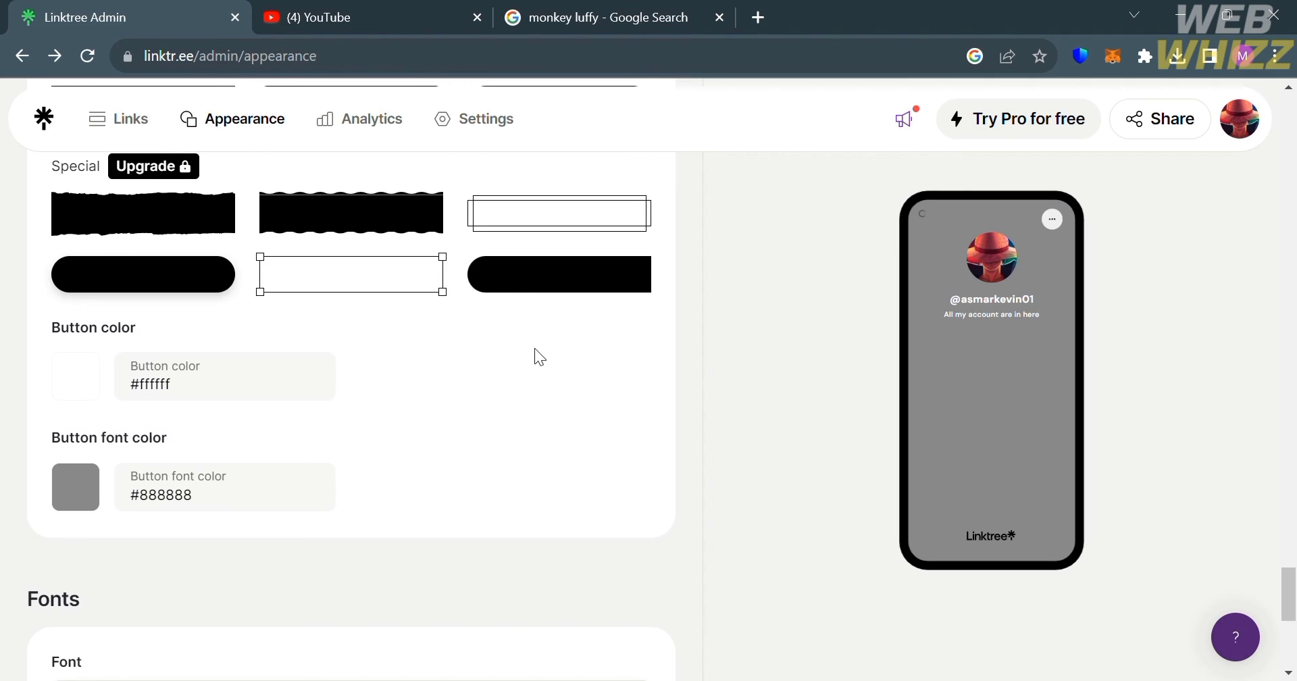
pyautogui.scroll(-4, 540, 357)
pyautogui.scroll(6, 541, 357)
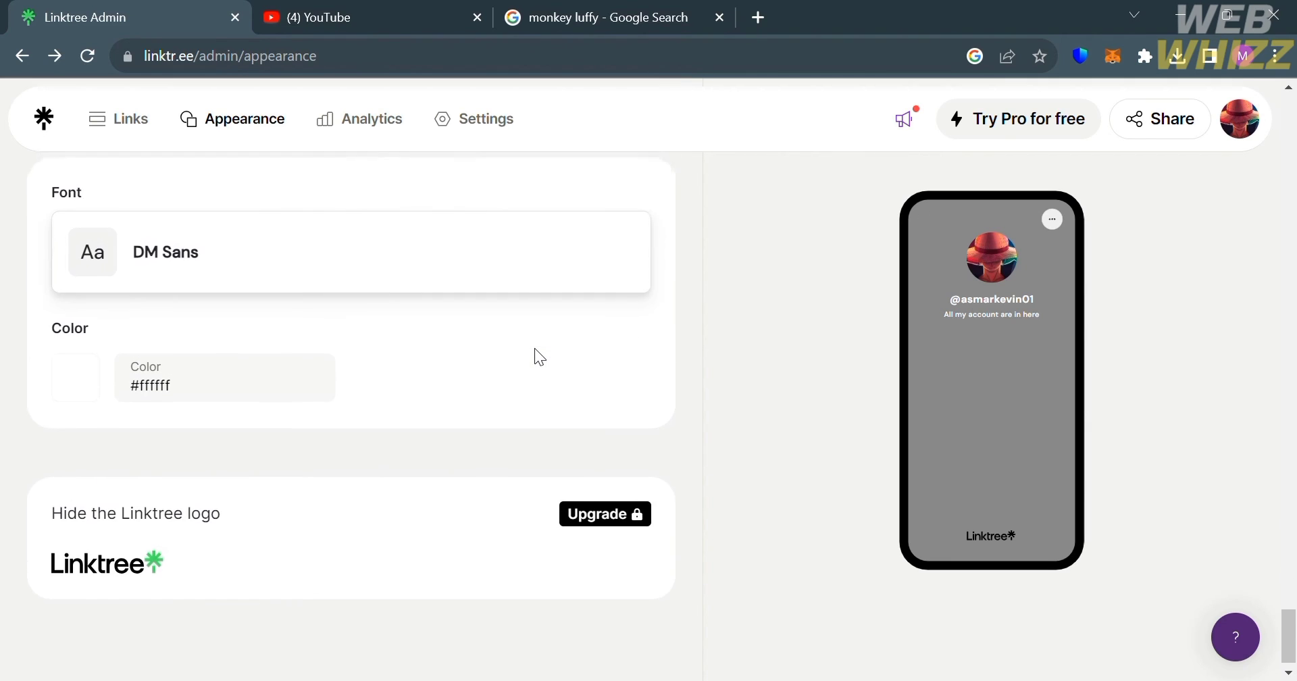
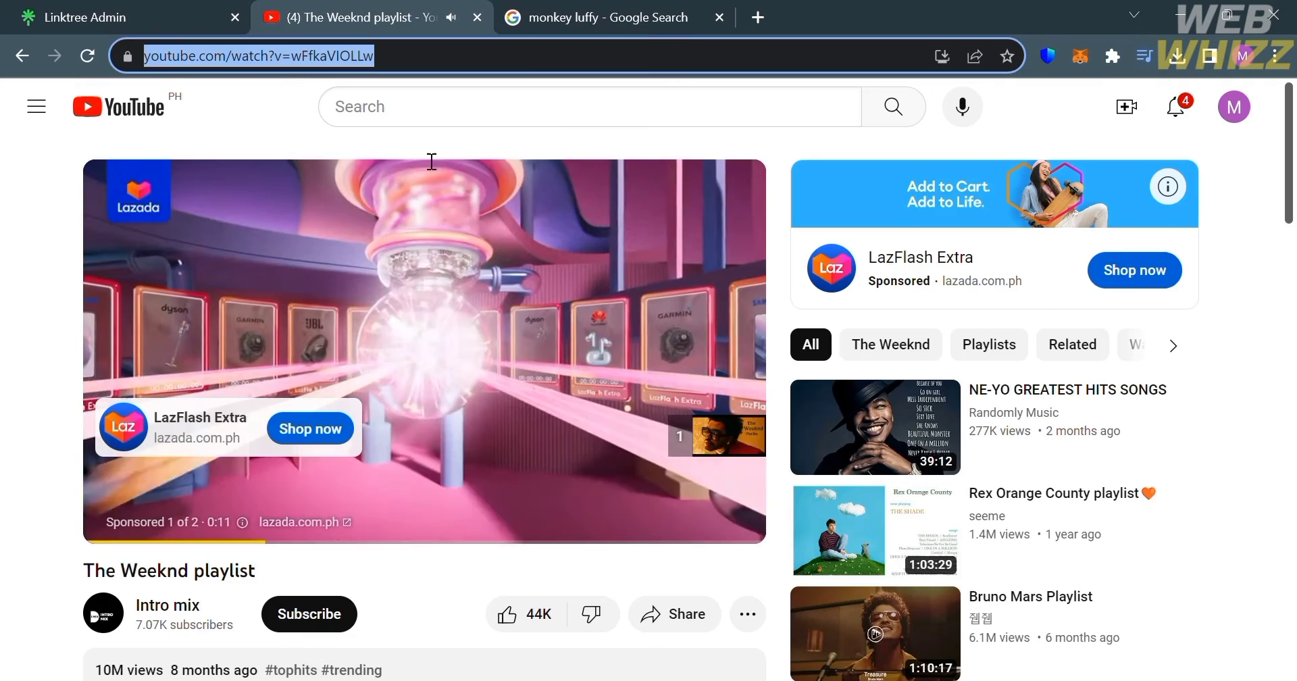
pyautogui.hotkey('ctrl', 'w')
pyautogui.write('https://www.youtube.com/watch?v=wFfkaVIOLLw')
pyautogui.click(639, 318)
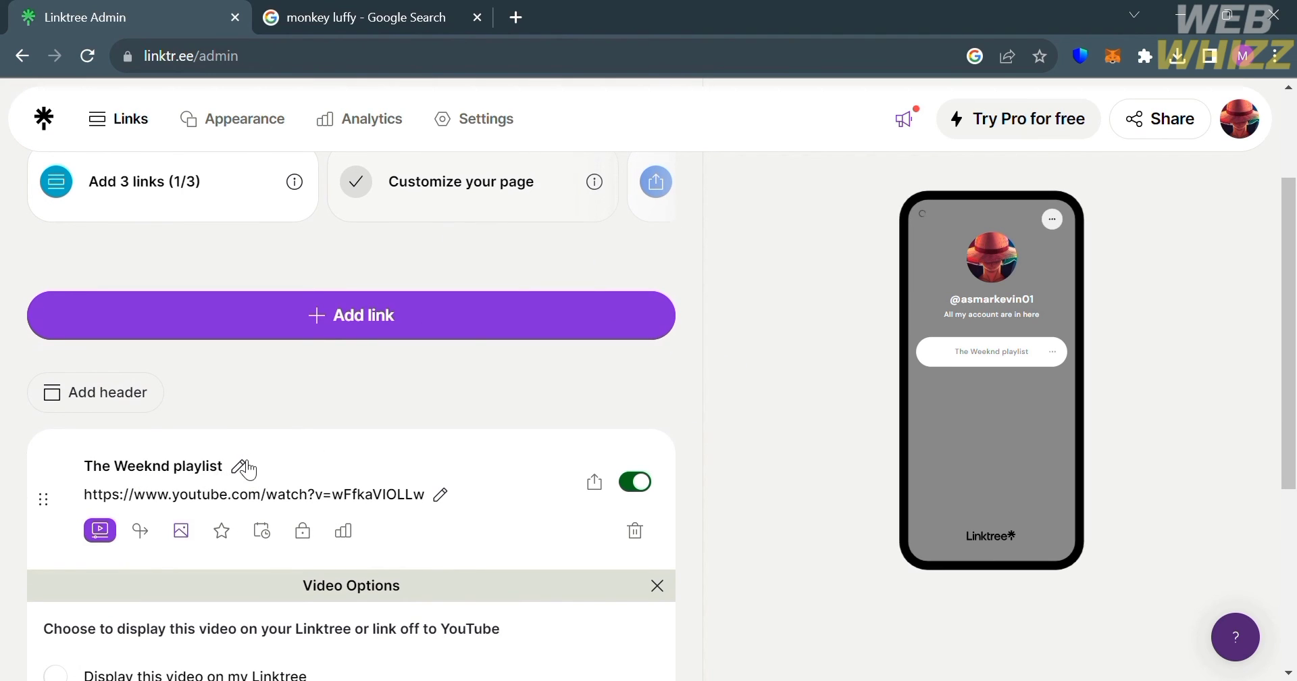
pyautogui.click(242, 465)
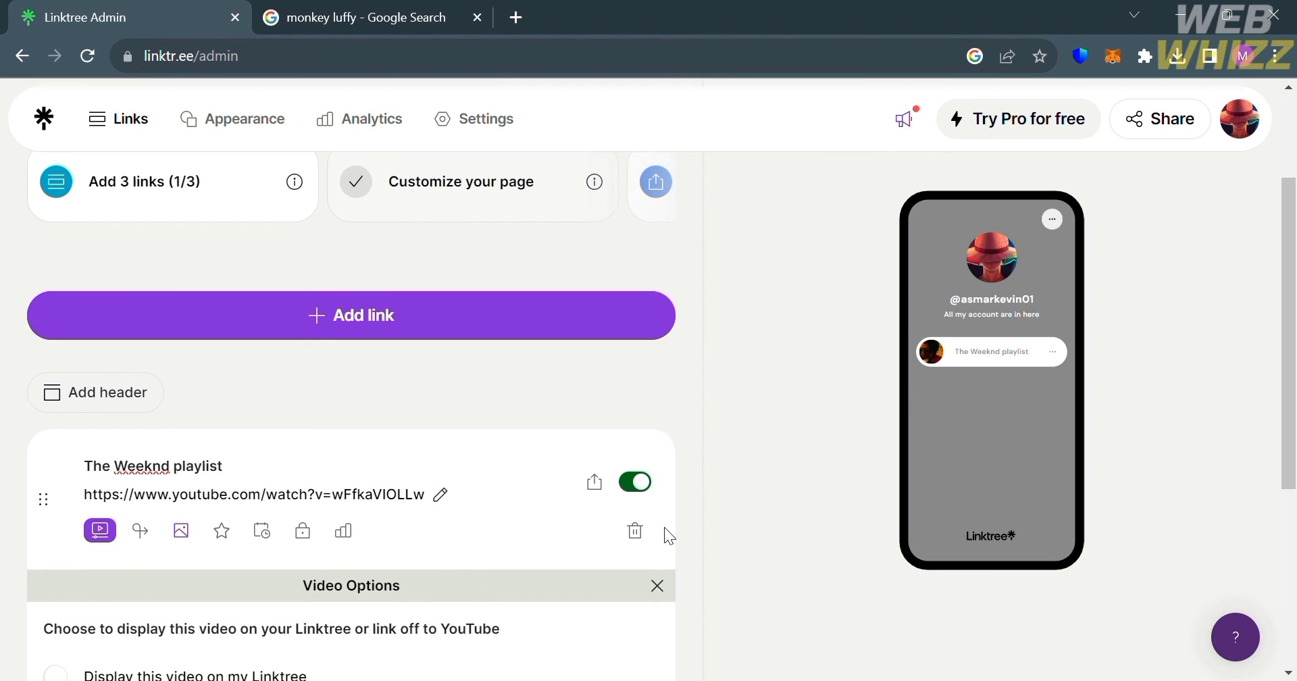
# - Replace the playlist link's thumbnail with the YouTube icon from Tabler Icons, found by searching "you"
pyautogui.click(184, 535)
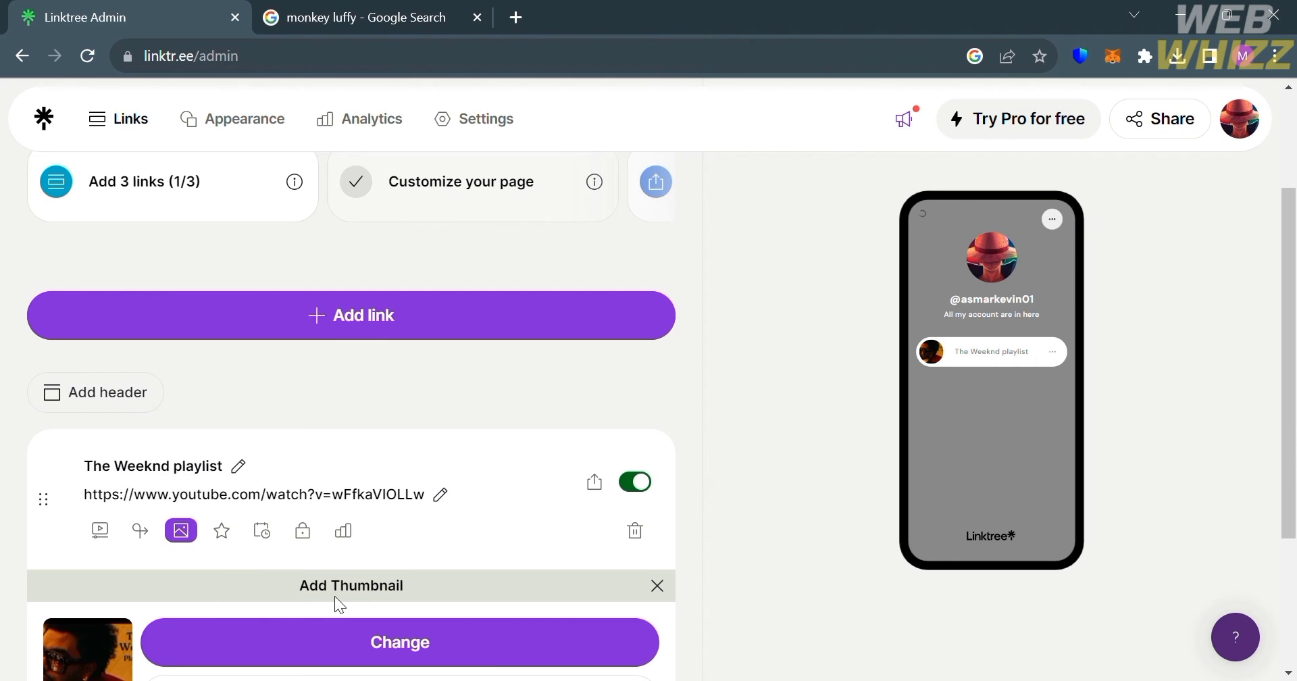
pyautogui.scroll(-2, 336, 598)
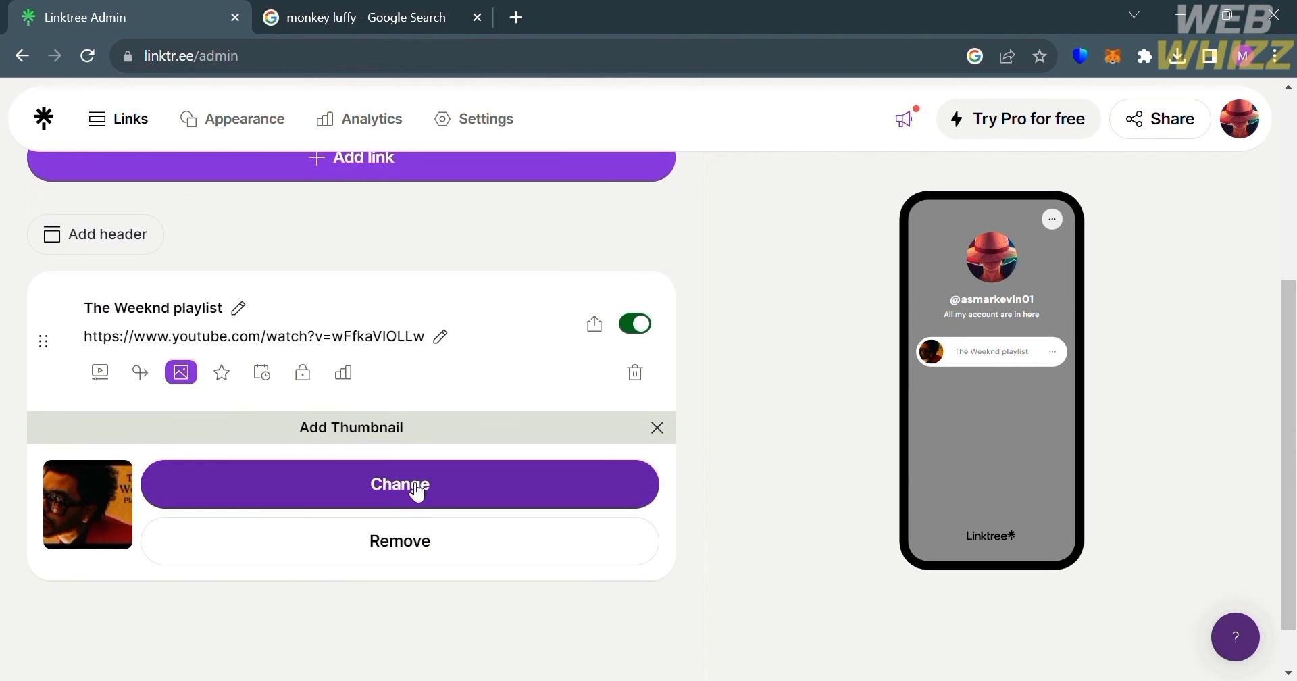
pyautogui.click(413, 497)
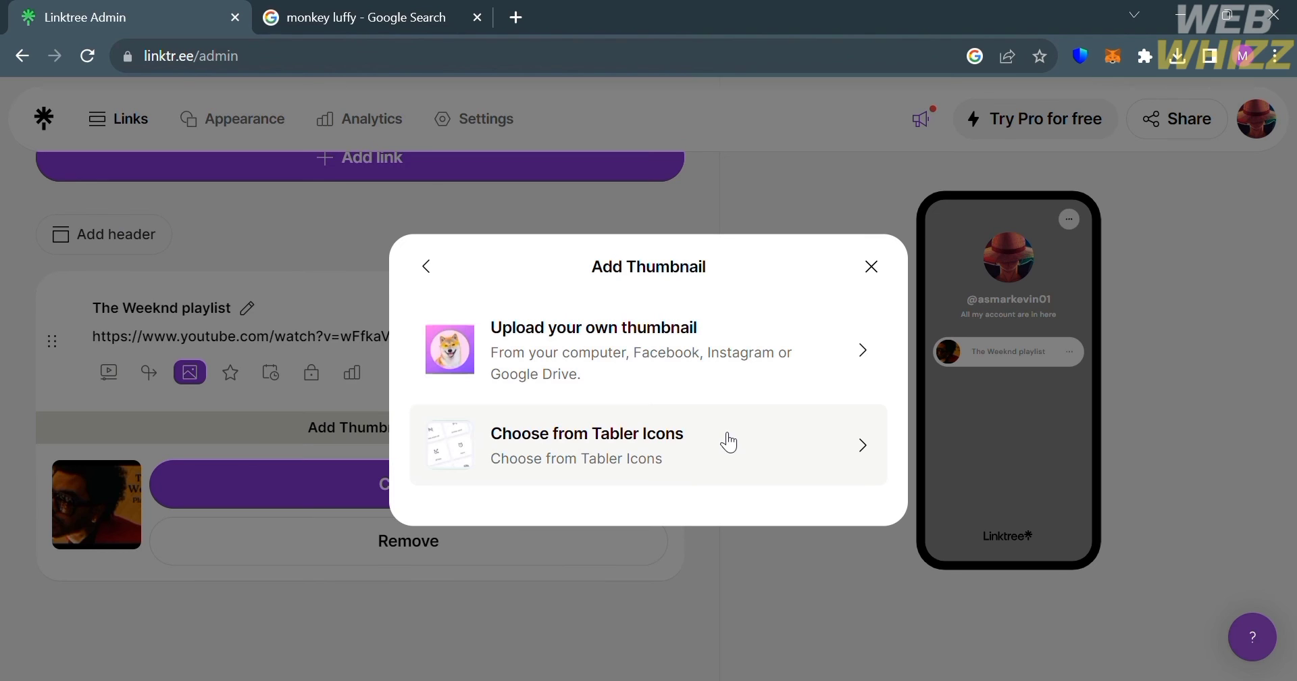
pyautogui.click(730, 442)
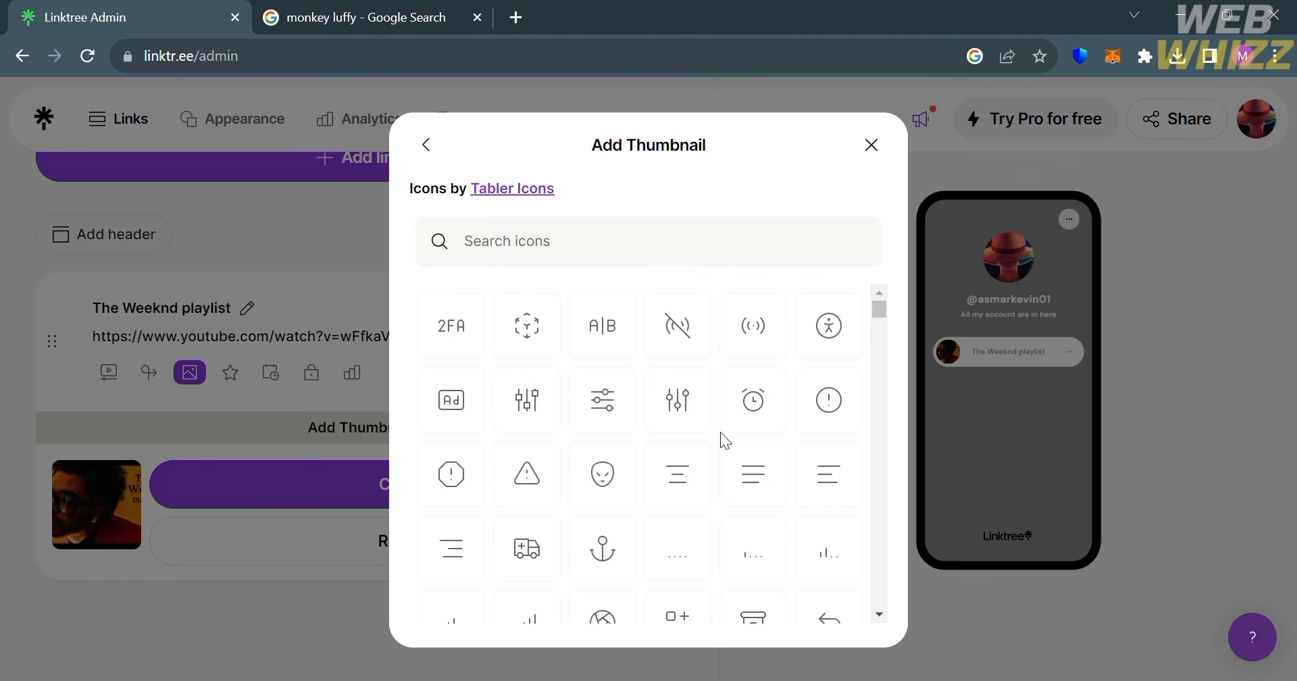
pyautogui.click(619, 243)
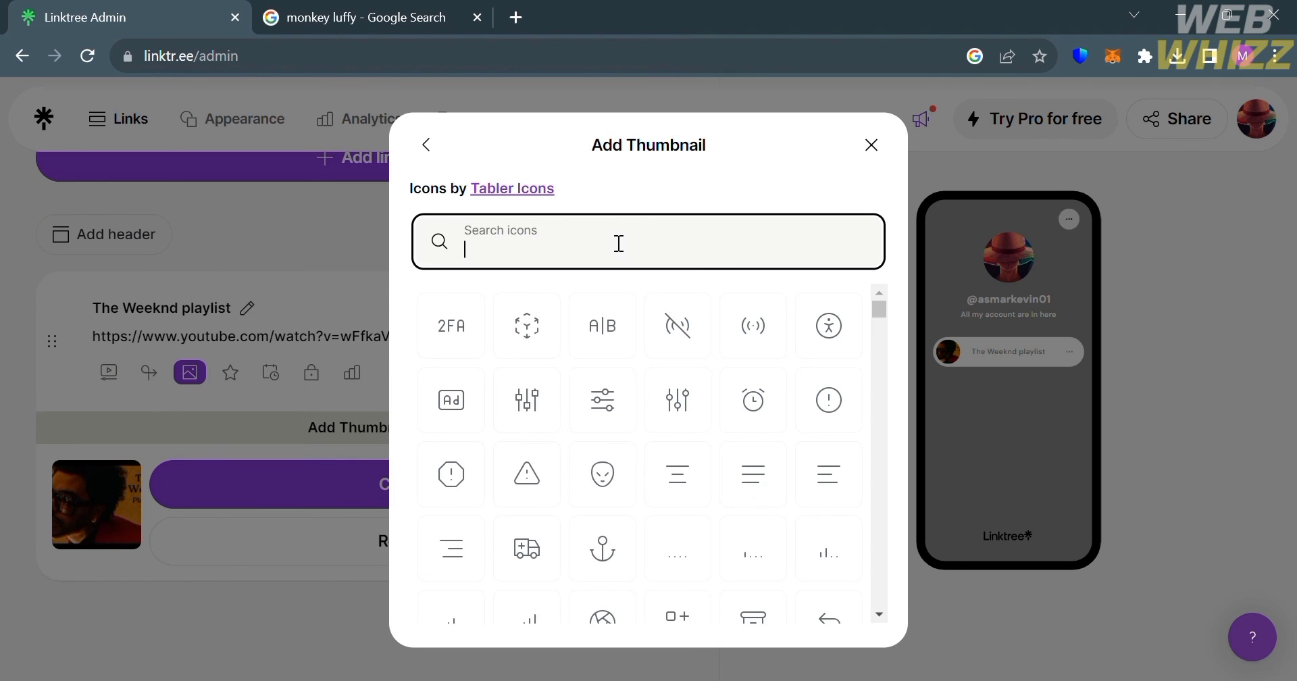
pyautogui.write('you')
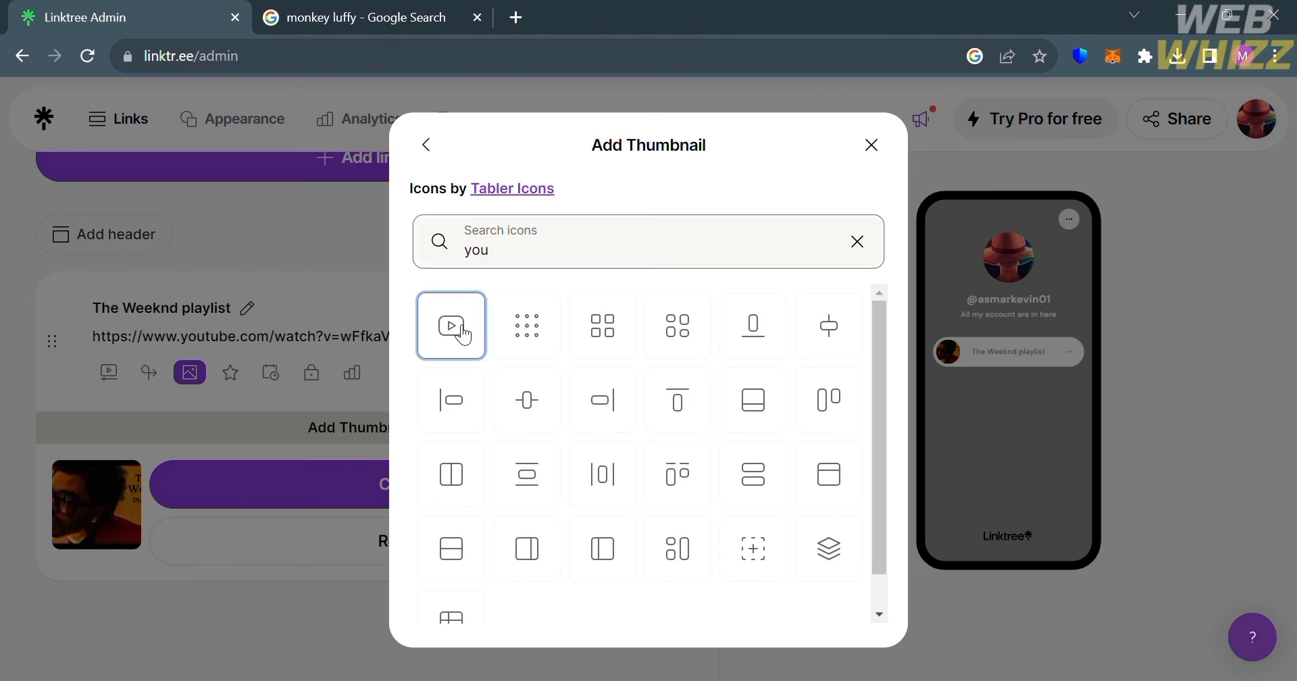
pyautogui.click(464, 331)
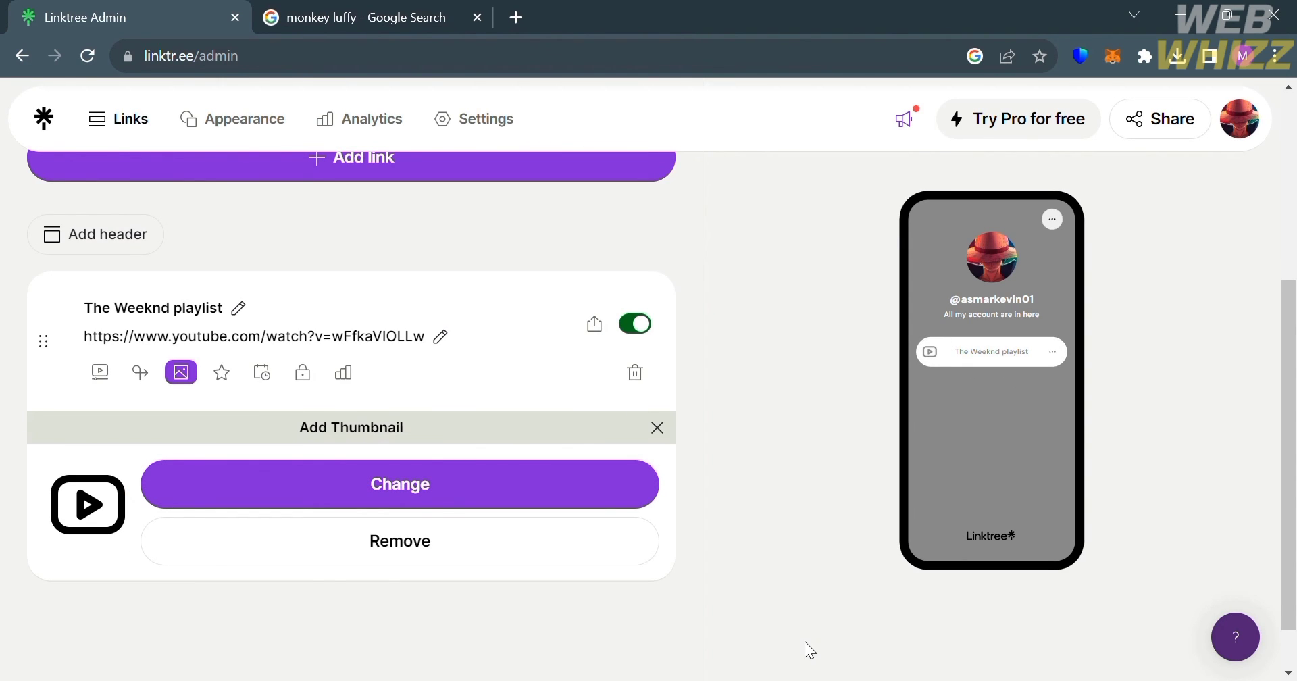
pyautogui.click(658, 427)
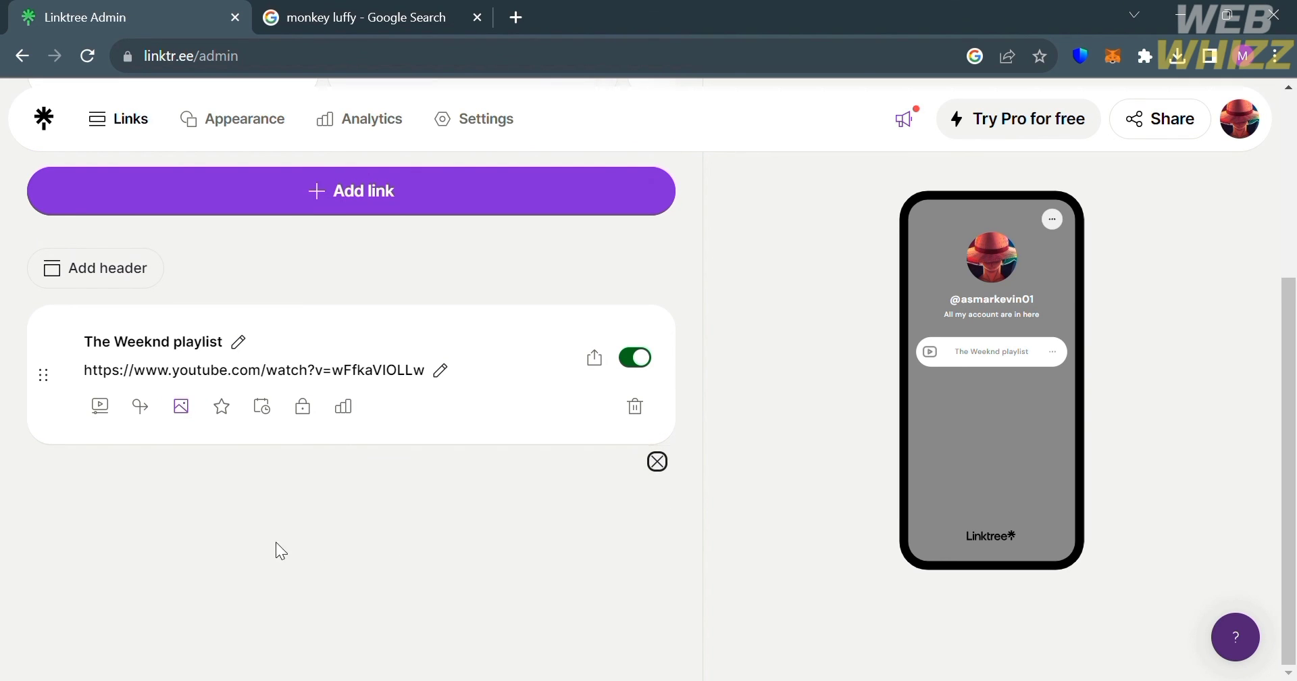
# - Add facebook.com as a new link on the Linktree page
pyautogui.click(379, 194)
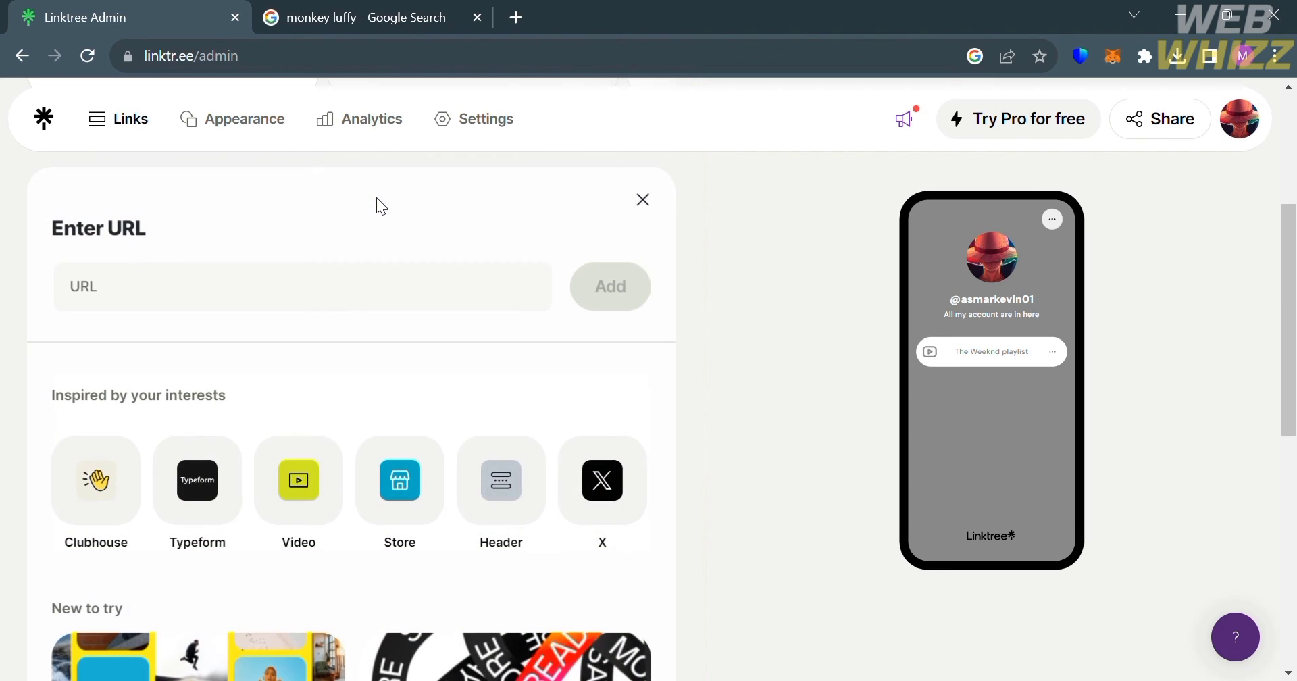
pyautogui.click(289, 292)
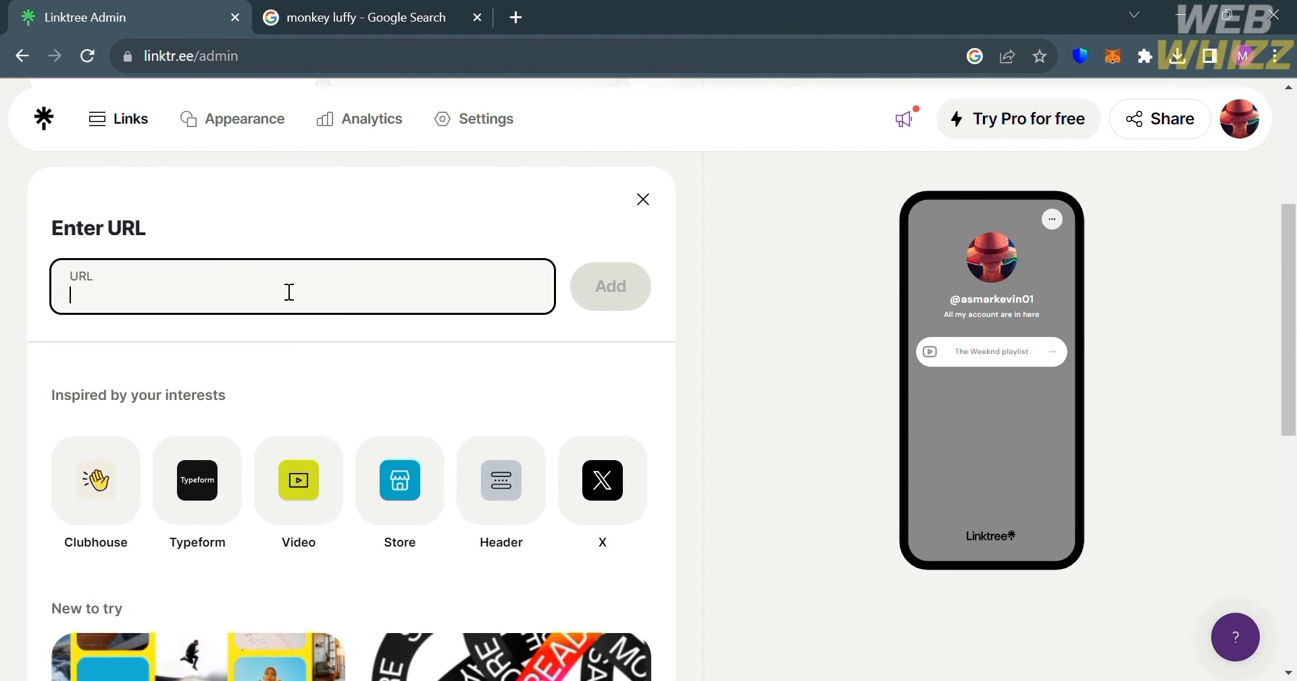
pyautogui.write('facebook.com')
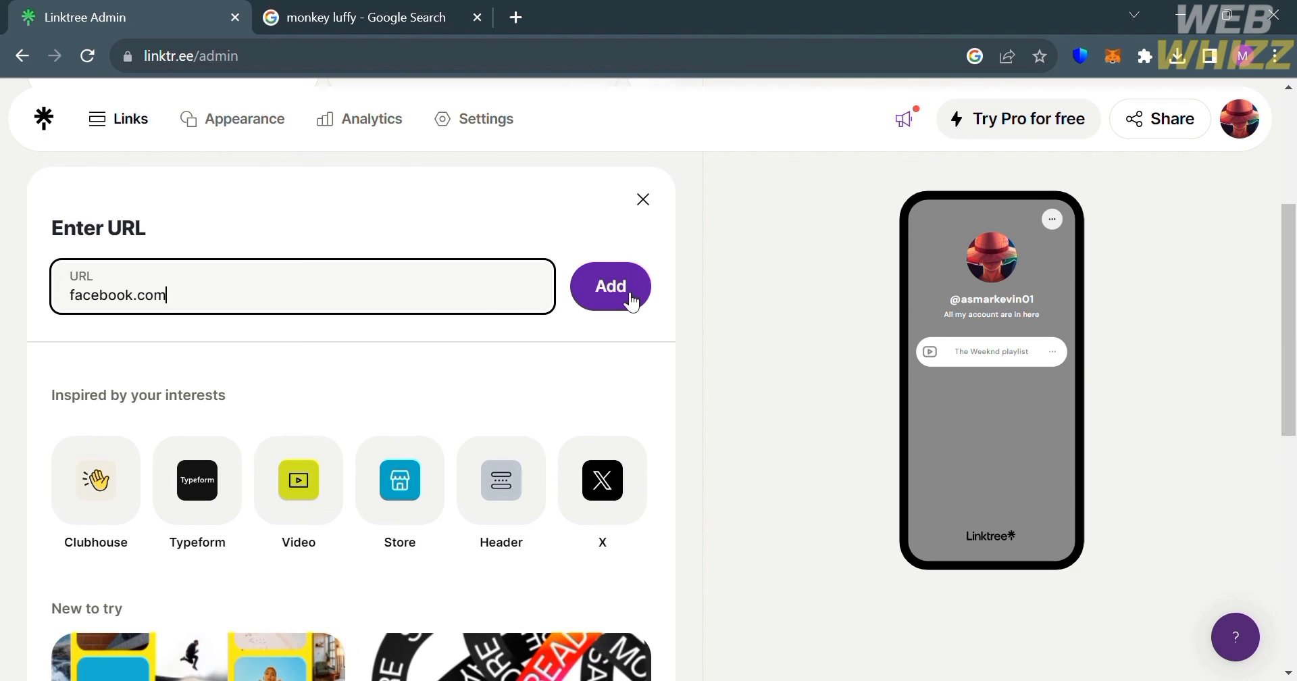
pyautogui.click(632, 303)
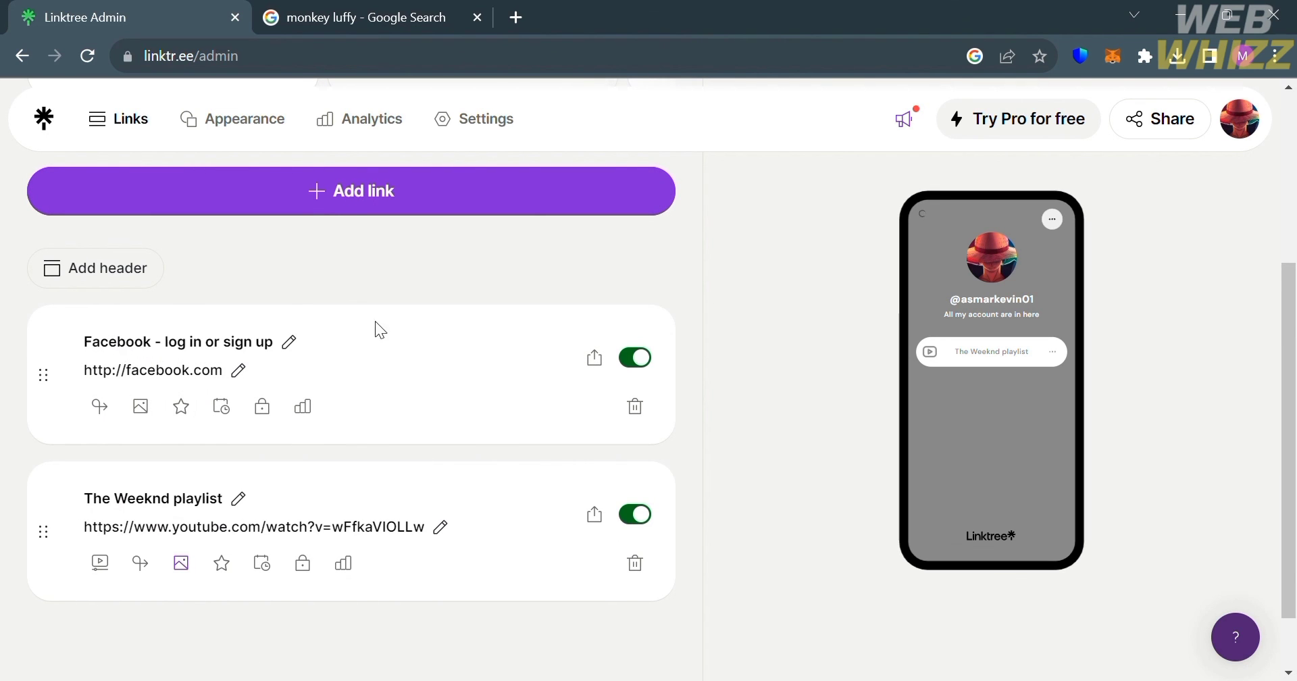
# - Set the Facebook icon as the thumbnail of the Facebook link and close the thumbnail settings
pyautogui.click(141, 407)
pyautogui.click(406, 535)
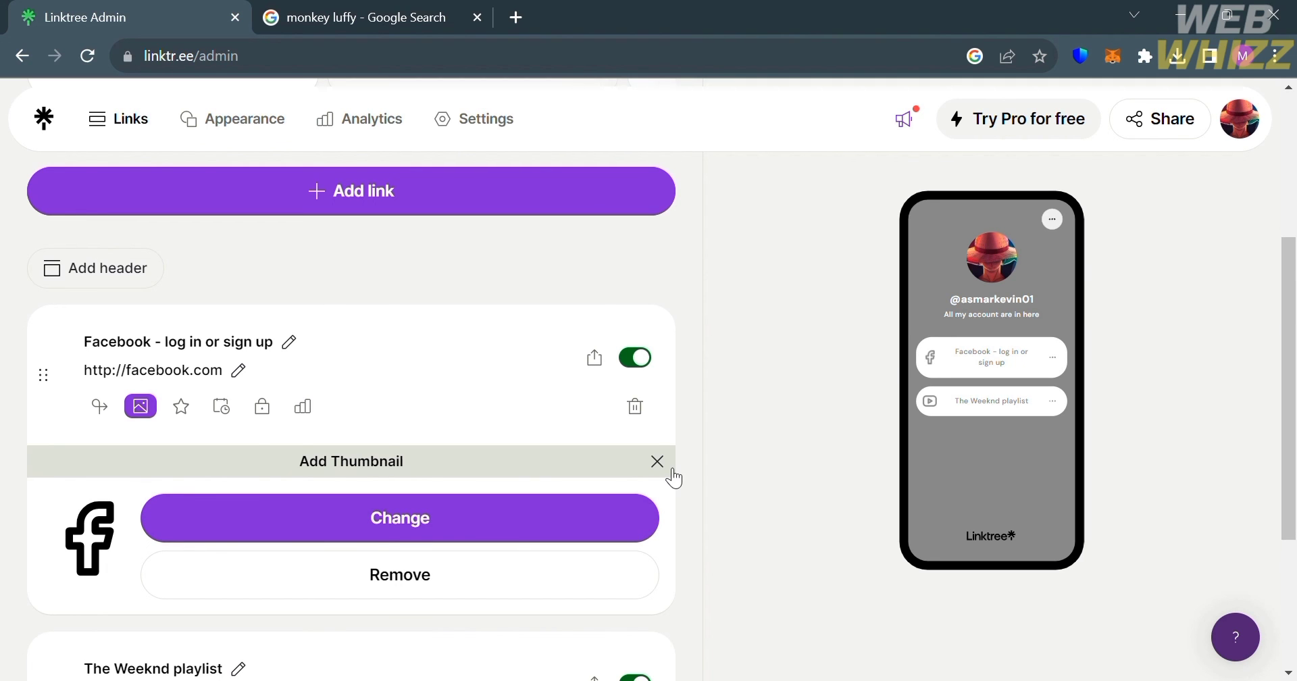
pyautogui.click(653, 465)
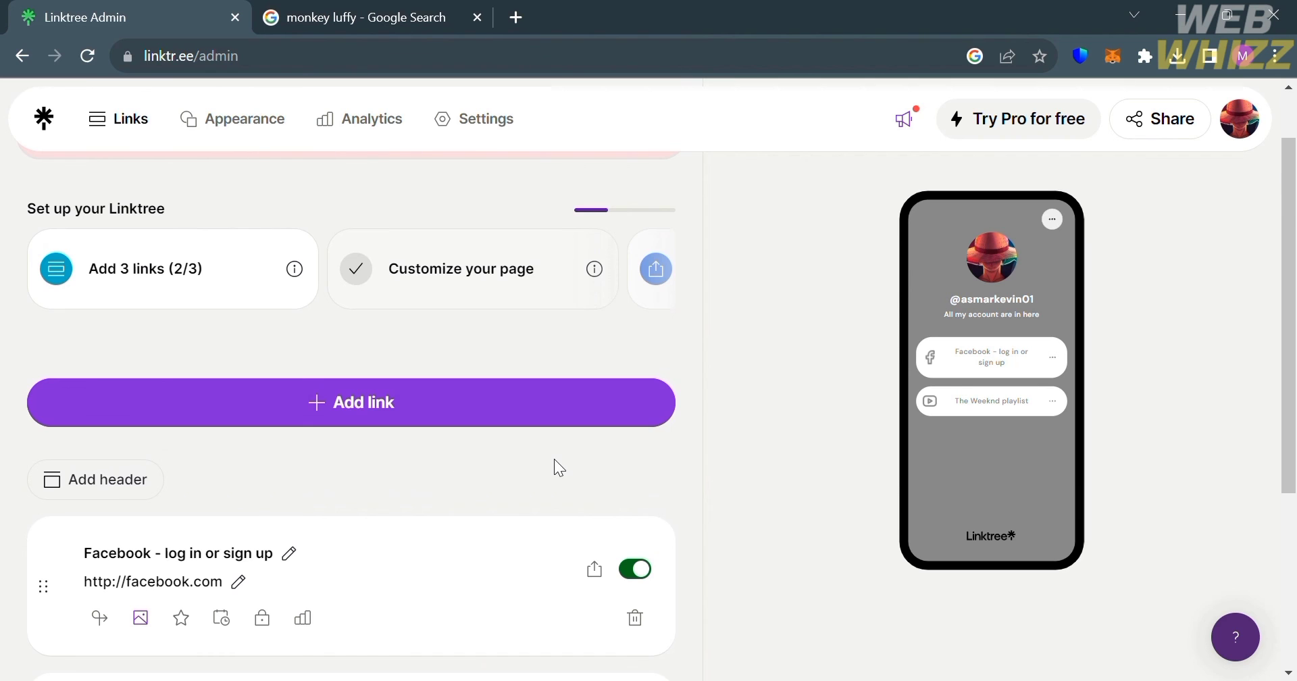
# - Download the Linktree's QR code as a PNG from the sharing options, and reopen the QR code view
pyautogui.scroll(-4, 554, 459)
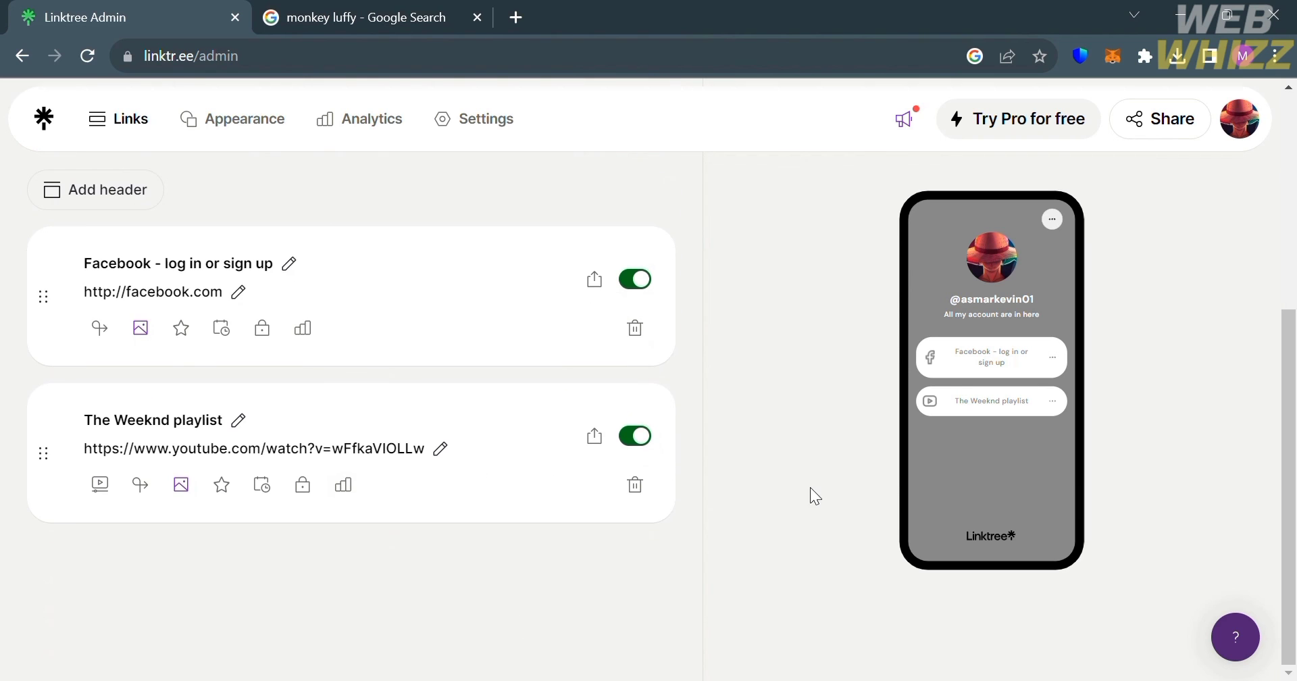
pyautogui.scroll(5, 810, 487)
pyautogui.click(1178, 137)
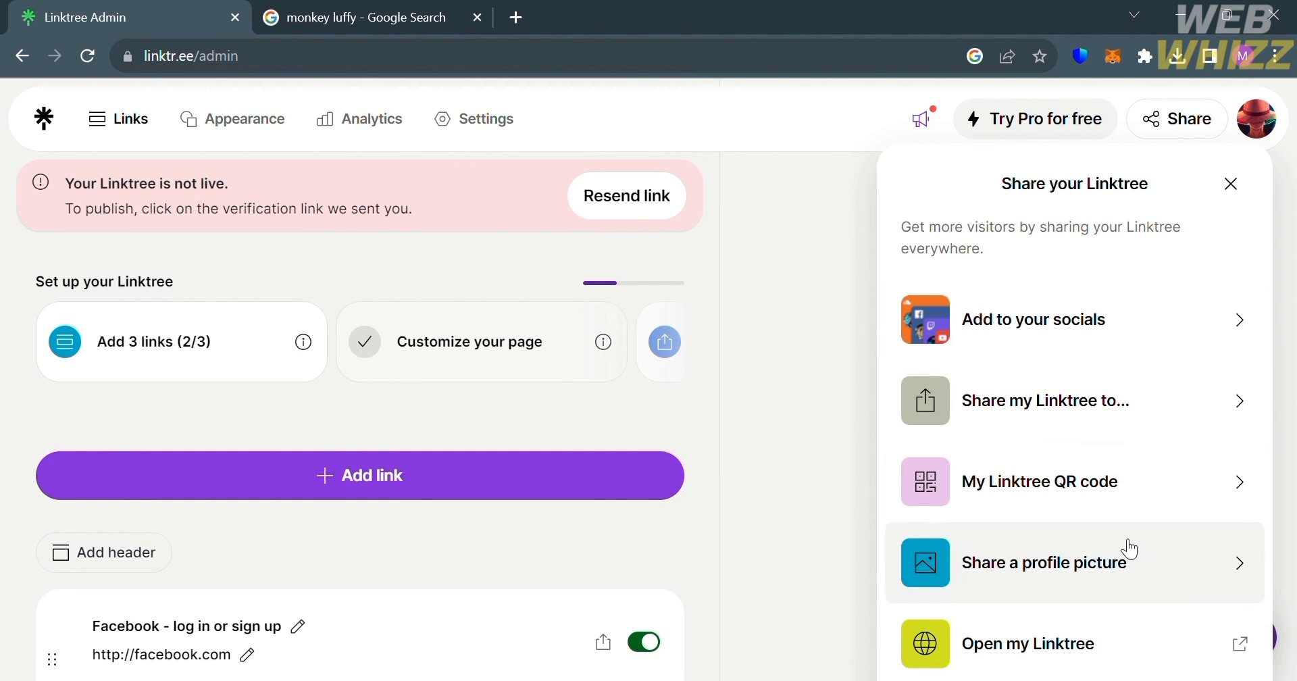
pyautogui.click(1128, 505)
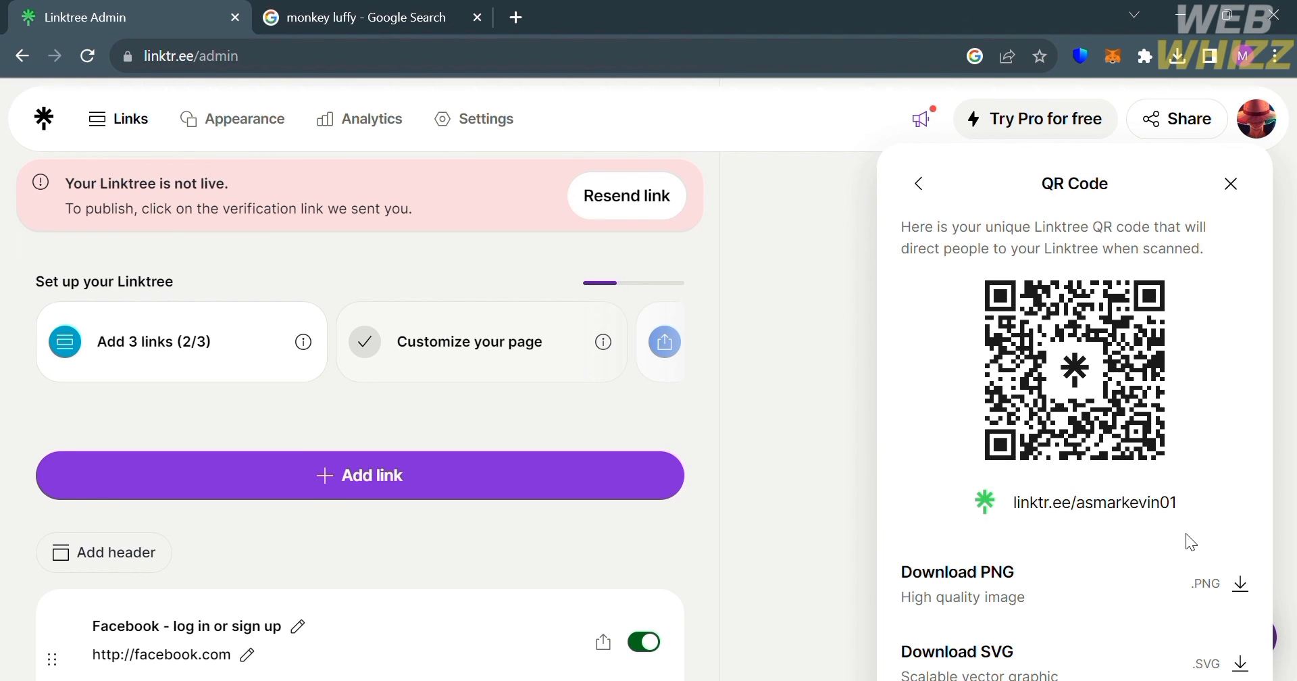
pyautogui.click(1242, 586)
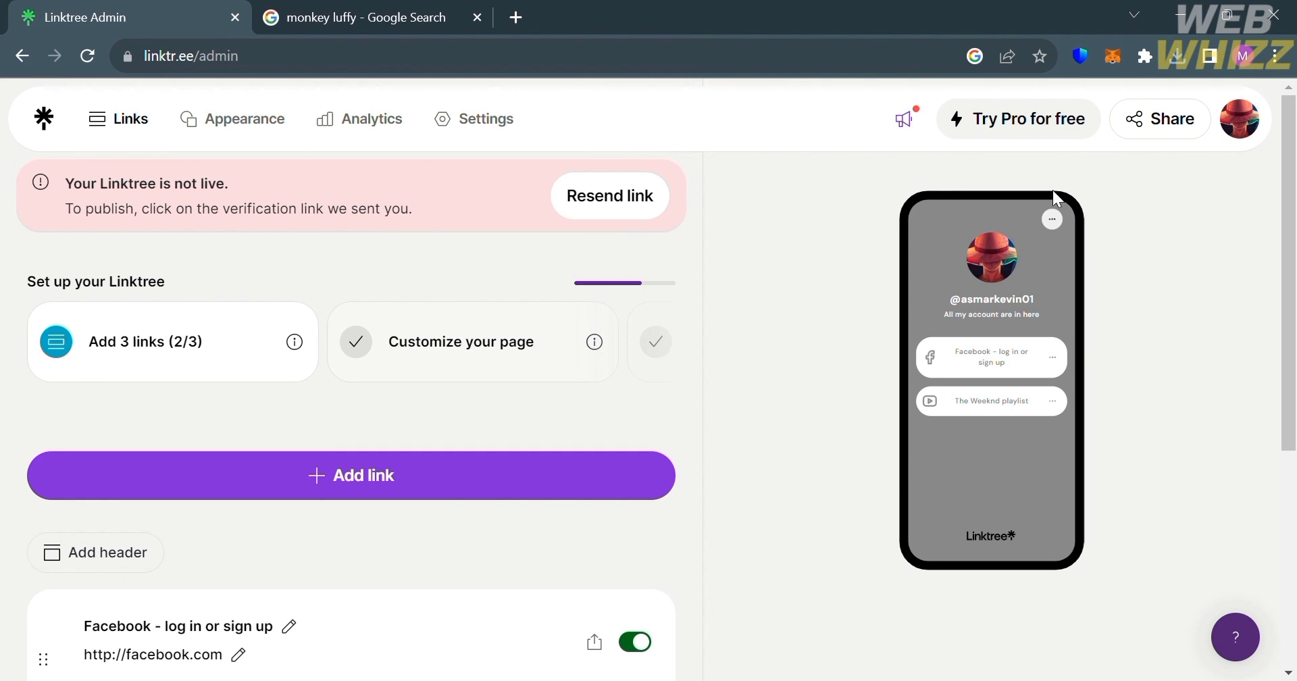
pyautogui.click(1175, 124)
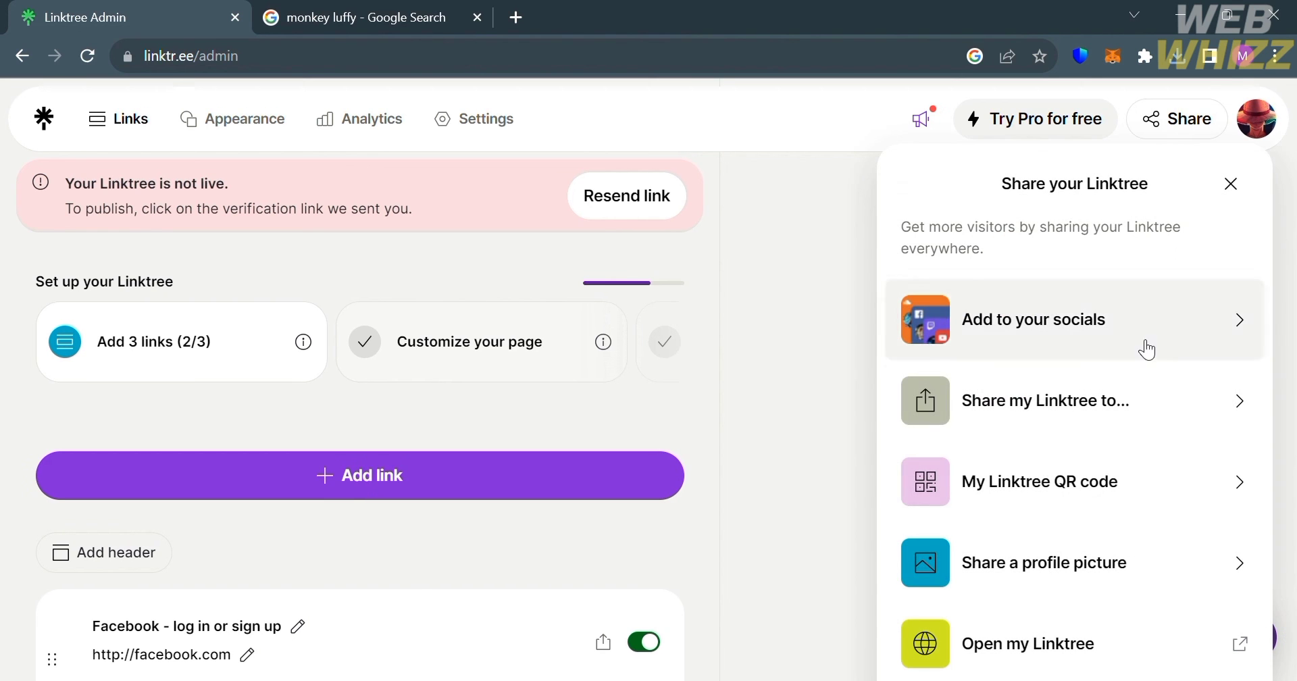
pyautogui.click(1102, 482)
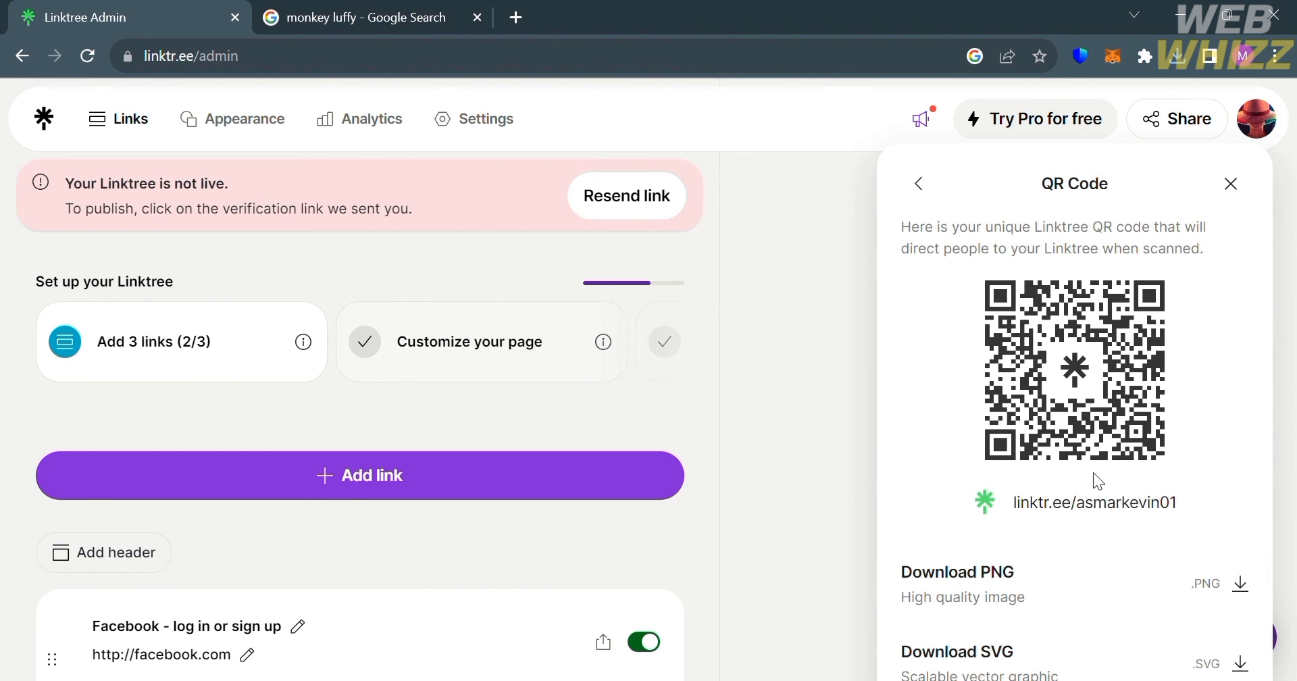